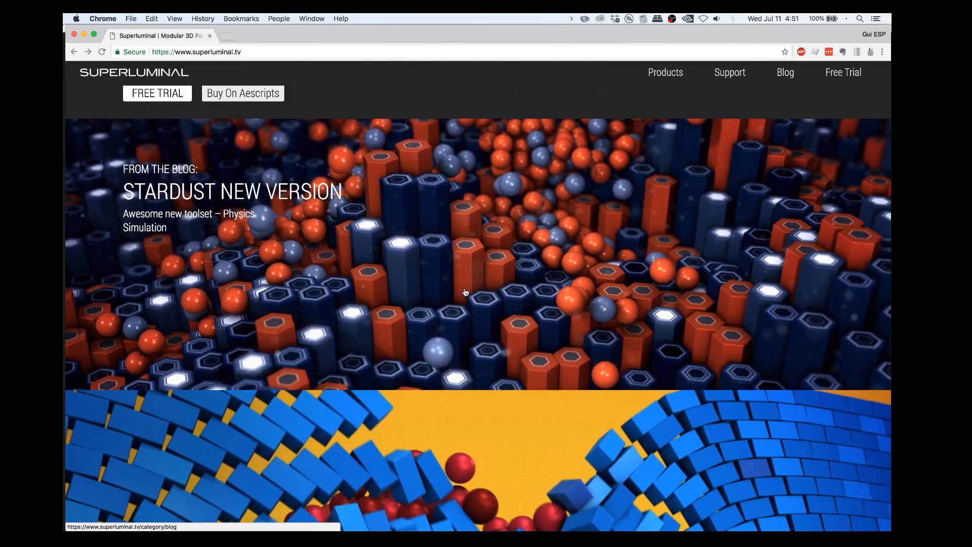
Step: Look through the Superluminal home page down to the Physical Particles section
{"action": "scroll", "coordinate": [465, 292], "scroll_direction": "down", "scroll_amount": 2}
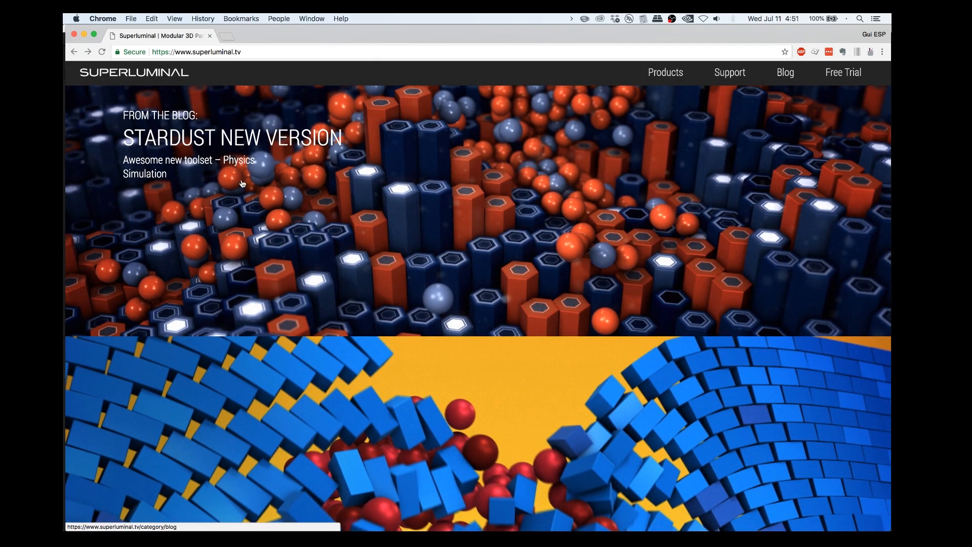
{"action": "scroll", "coordinate": [242, 183], "scroll_direction": "down", "scroll_amount": 3}
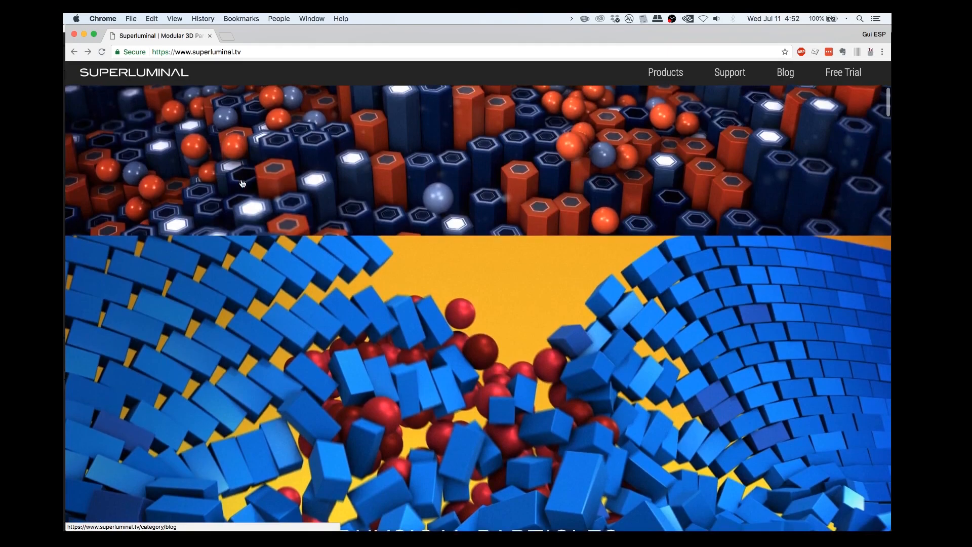
{"action": "scroll", "coordinate": [243, 183], "scroll_direction": "down", "scroll_amount": 3}
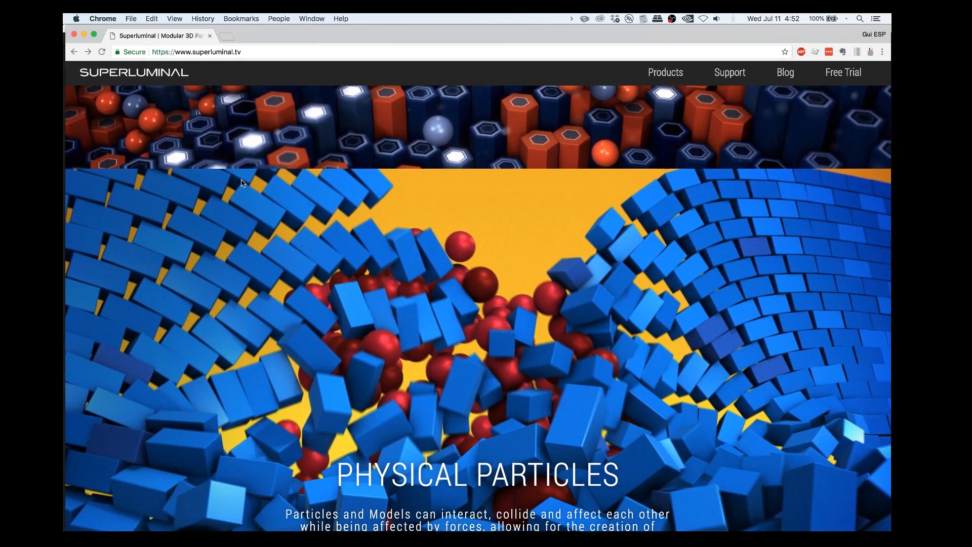
{"action": "scroll", "coordinate": [301, 272], "scroll_direction": "down", "scroll_amount": 1}
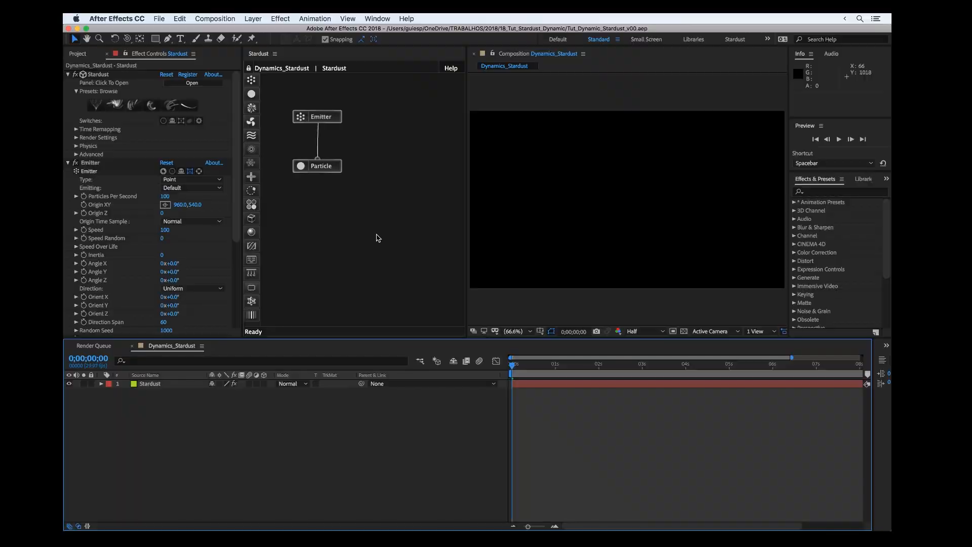
Step: Preview the default particle animation and change the Stardust emitter type to Grid
{"action": "key", "text": "space"}
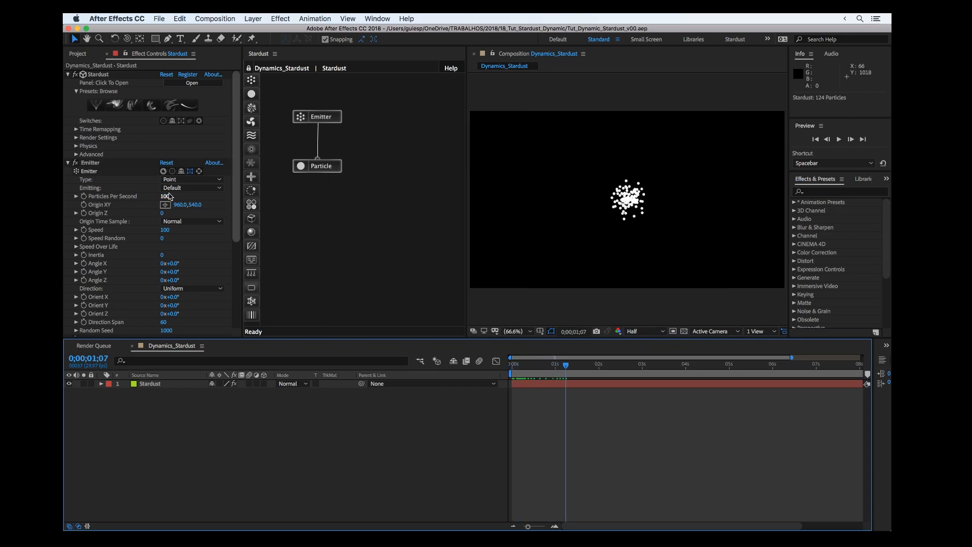
{"action": "scroll", "coordinate": [169, 196], "scroll_direction": "down", "scroll_amount": 1}
{"action": "left_click", "coordinate": [171, 165]}
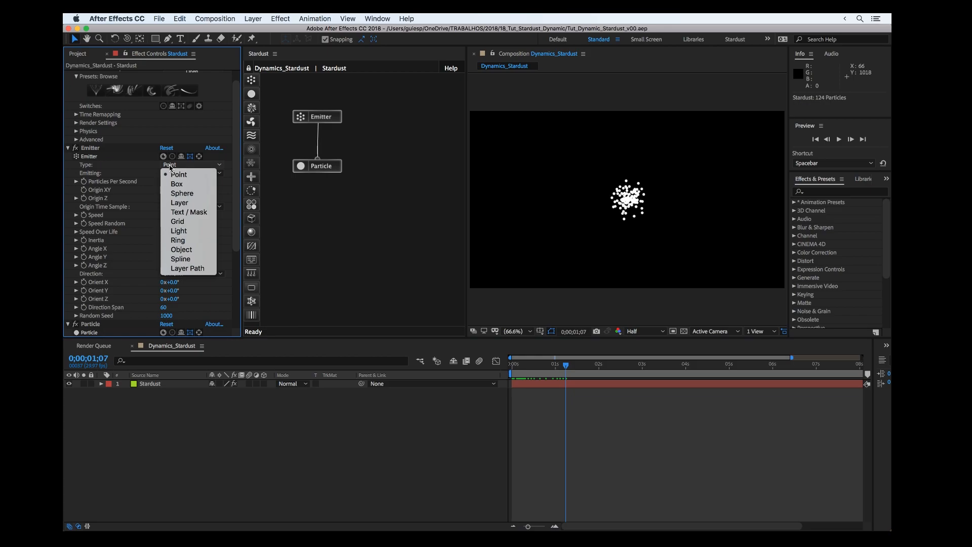
{"action": "left_click", "coordinate": [180, 221]}
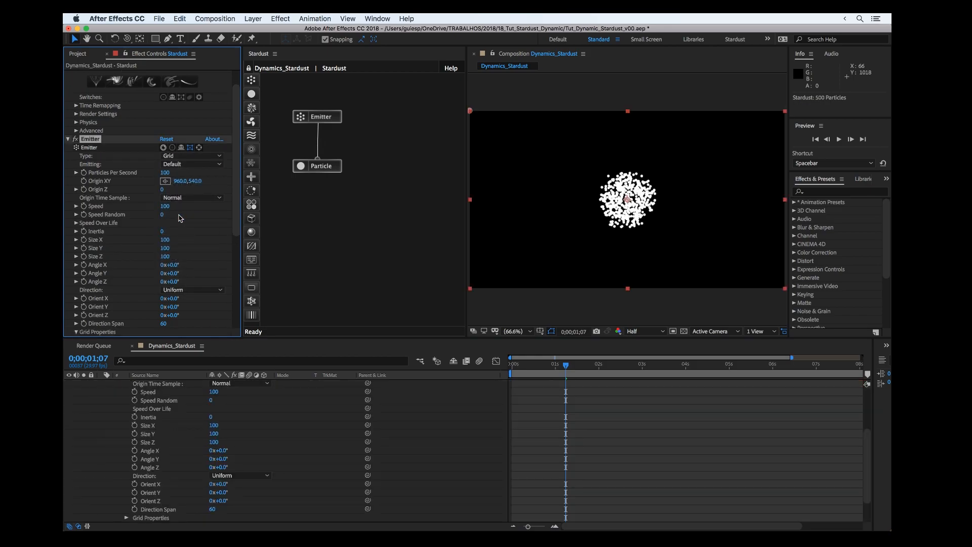
Step: Set the emitter's Particles Per Second to 400 and preview the animation
{"action": "left_click", "coordinate": [163, 171]}
{"action": "type", "text": "400"}
{"action": "key", "text": "Return"}
{"action": "key", "text": "space"}
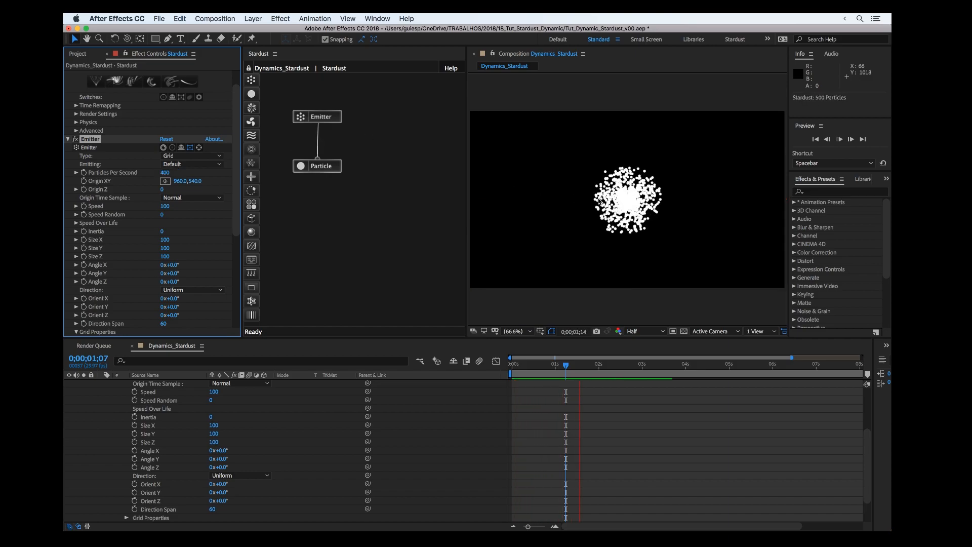
{"action": "key", "text": "space"}
Step: Set the emitter's Speed to 300 and preview the faster particles
{"action": "scroll", "coordinate": [175, 223], "scroll_direction": "down", "scroll_amount": 2}
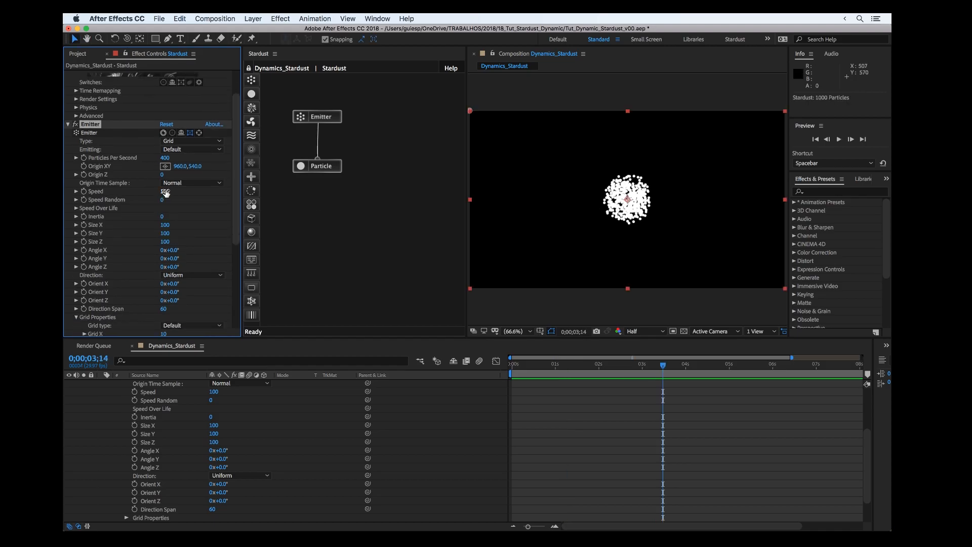
{"action": "left_click", "coordinate": [165, 192]}
{"action": "type", "text": "300"}
{"action": "key", "text": "Return"}
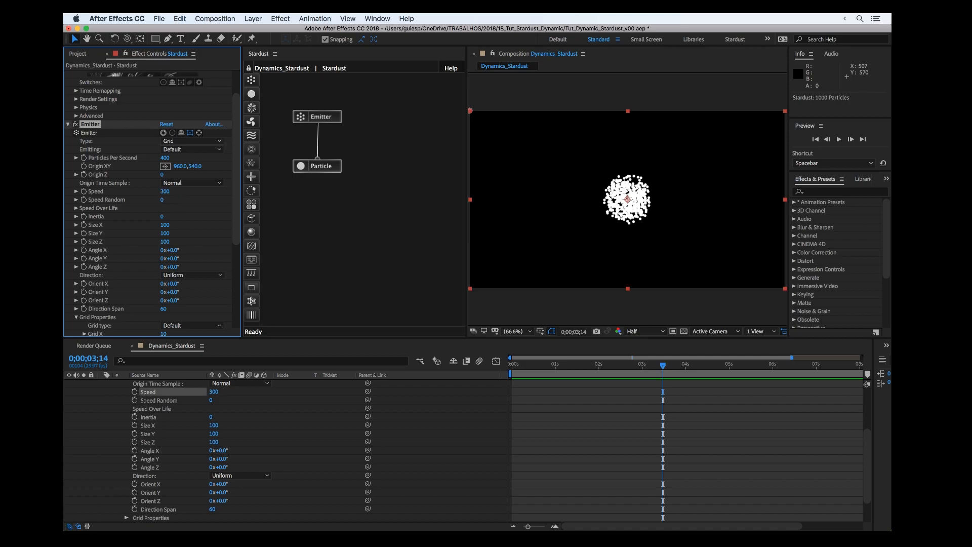
{"action": "key", "text": "space"}
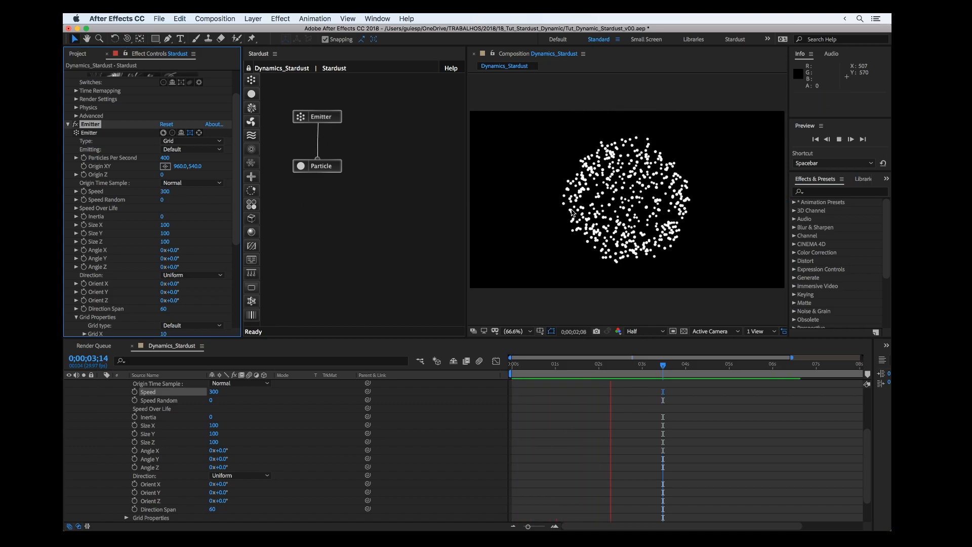
{"action": "key", "text": "space"}
Step: Set the emitter's Size X to 200 and scrub through the animation to check the spread
{"action": "scroll", "coordinate": [163, 218], "scroll_direction": "down", "scroll_amount": 3}
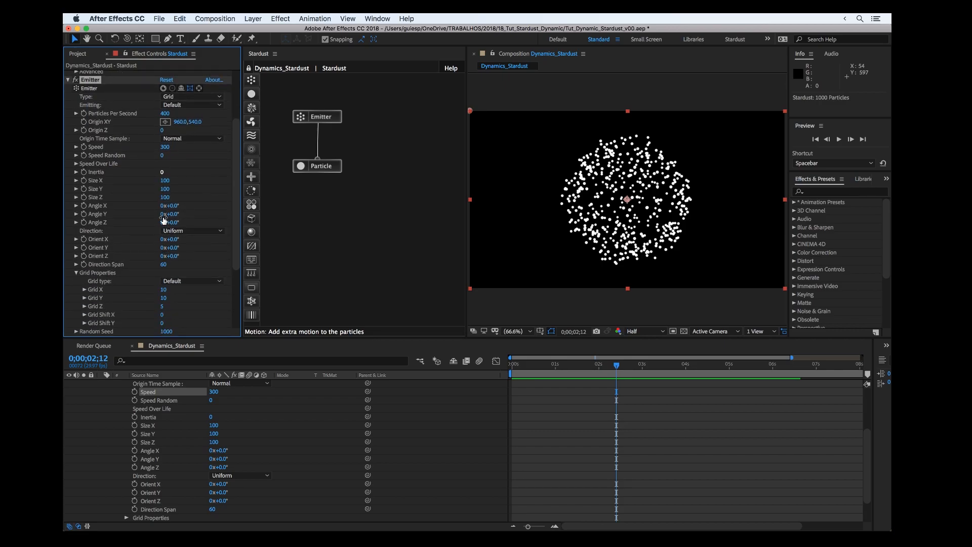
{"action": "left_click", "coordinate": [166, 181]}
{"action": "key", "text": "Return"}
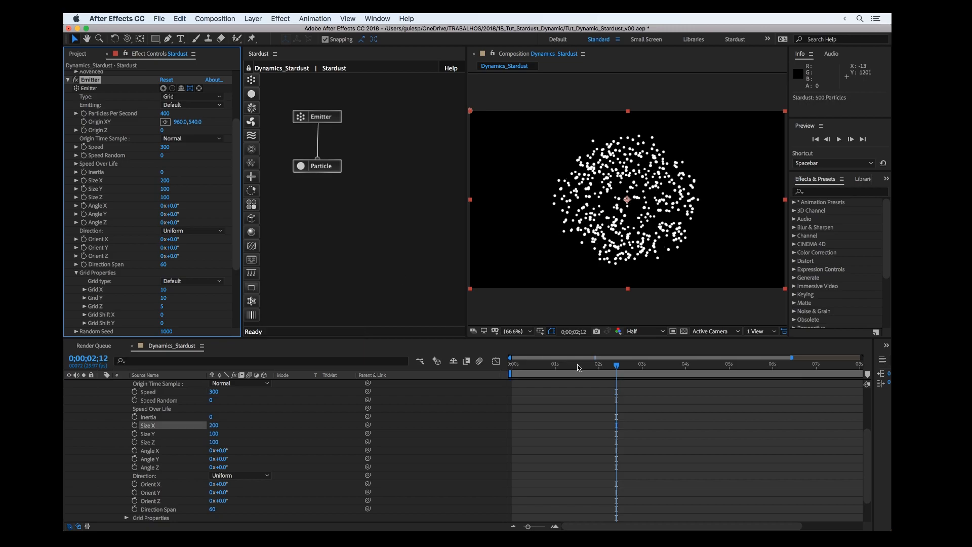
{"action": "left_click", "coordinate": [549, 365]}
{"action": "left_click_drag", "start_coordinate": [549, 366], "coordinate": [581, 363]}
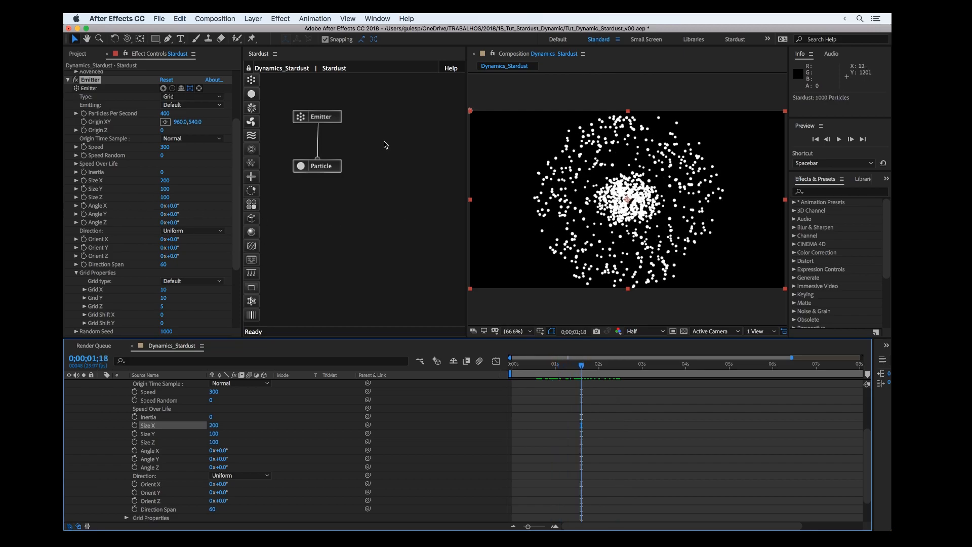
Step: Set the emitter's Size Z to 1 and preview the animation
{"action": "left_click", "coordinate": [166, 197]}
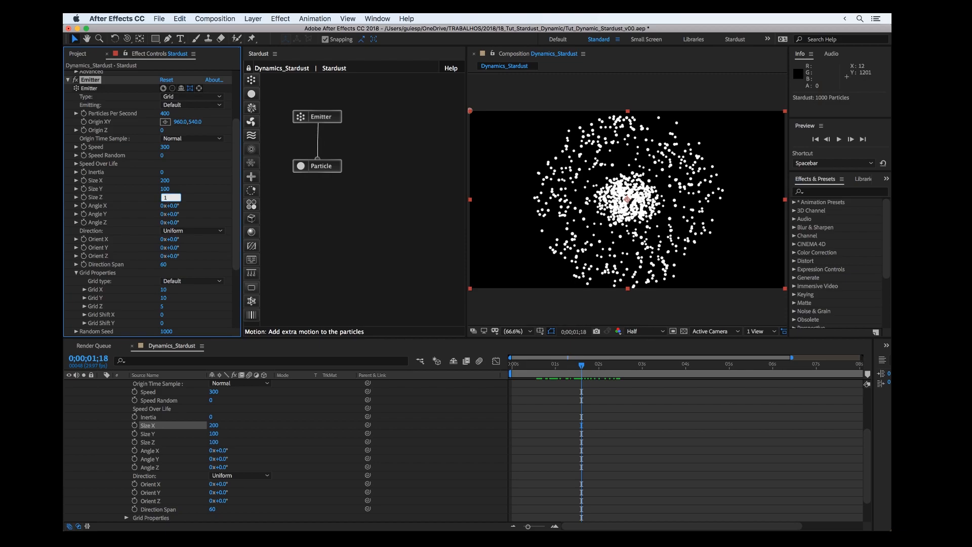
{"action": "key", "text": "Return"}
{"action": "key", "text": "space"}
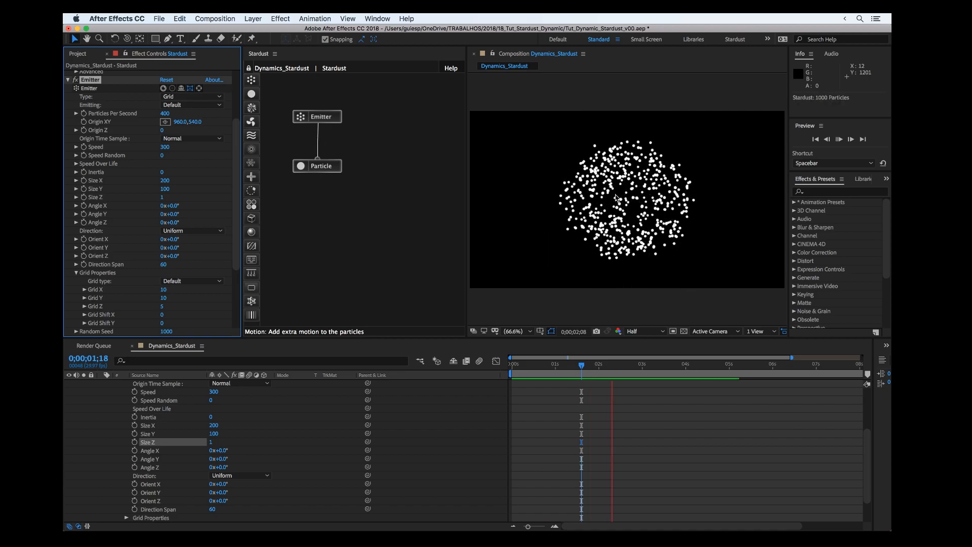
{"action": "key", "text": "space"}
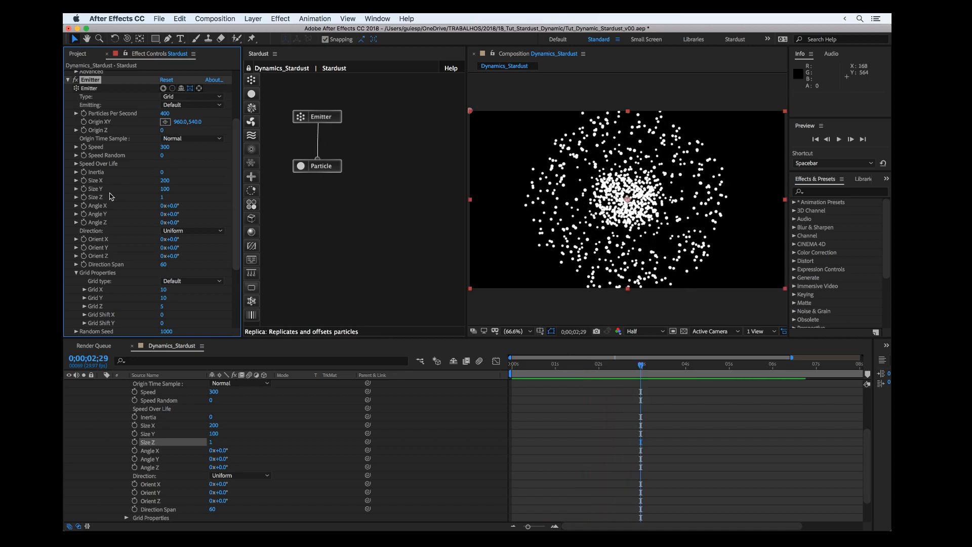
Step: Set the particle Life to 10 seconds and extend the work area to the full composition length
{"action": "scroll", "coordinate": [112, 196], "scroll_direction": "down", "scroll_amount": 5}
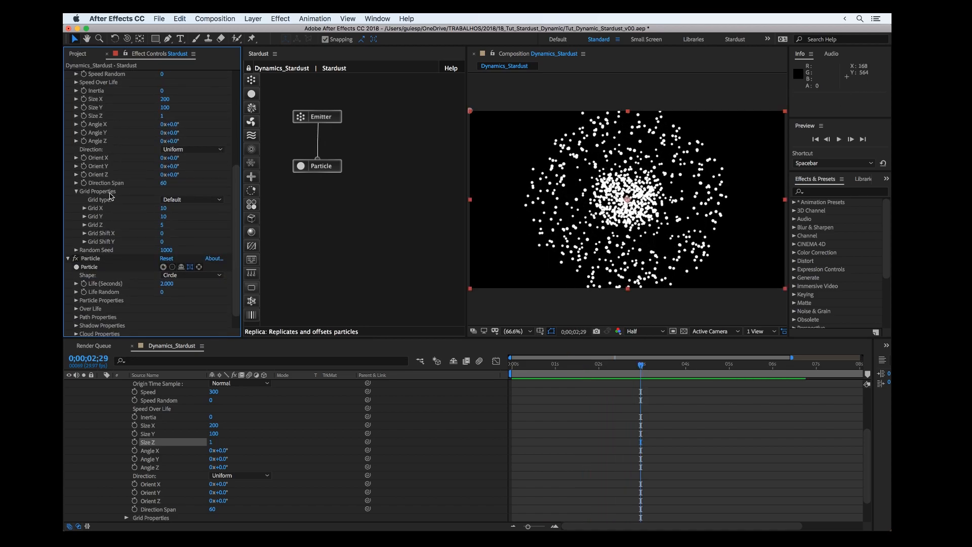
{"action": "scroll", "coordinate": [111, 197], "scroll_direction": "down", "scroll_amount": 1}
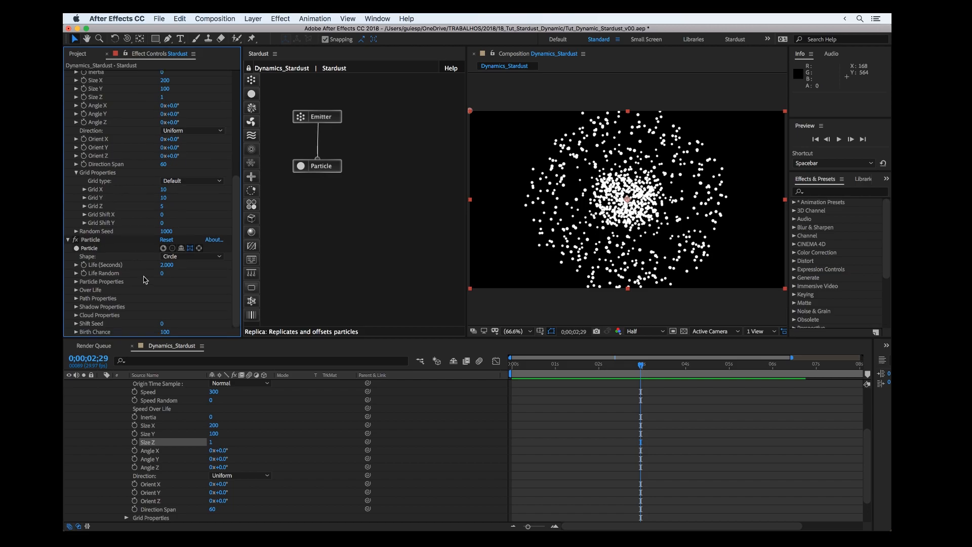
{"action": "left_click", "coordinate": [166, 265]}
{"action": "key", "text": "Return"}
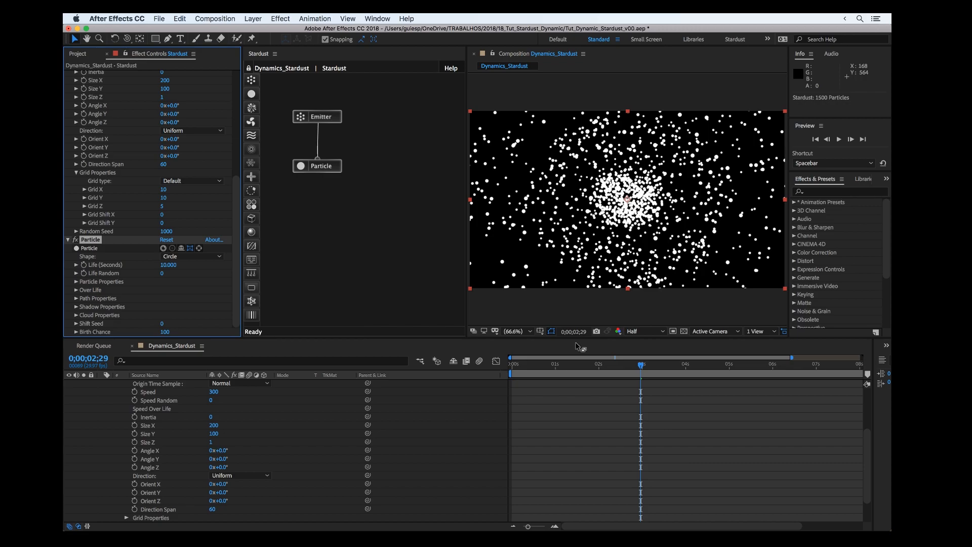
{"action": "double_click", "coordinate": [686, 358]}
{"action": "left_click_drag", "start_coordinate": [654, 366], "coordinate": [573, 363]}
Step: Move the emitter's Origin XY up to 960, 145, preview the result and save the project
{"action": "scroll", "coordinate": [189, 253], "scroll_direction": "up", "scroll_amount": 8}
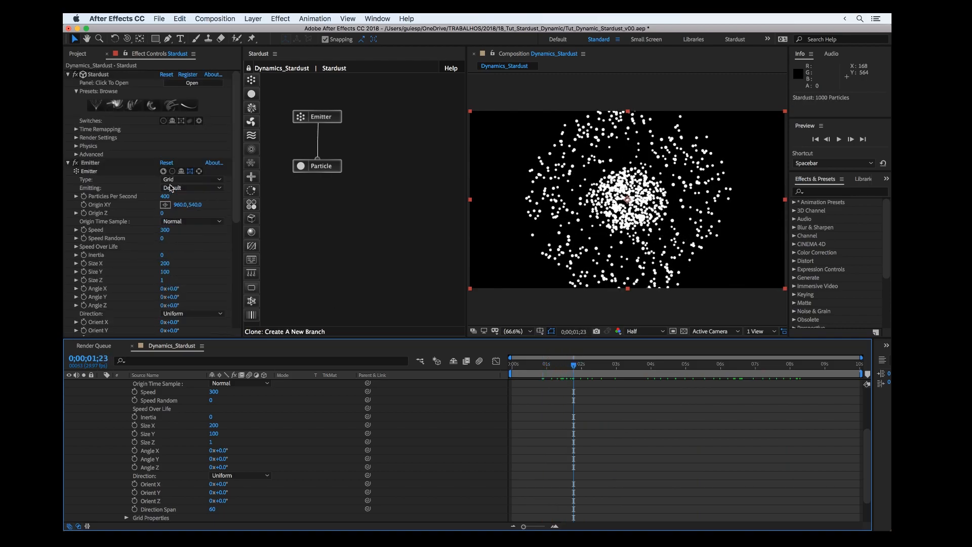
{"action": "left_click_drag", "start_coordinate": [190, 208], "coordinate": [66, 140]}
{"action": "key", "text": "space"}
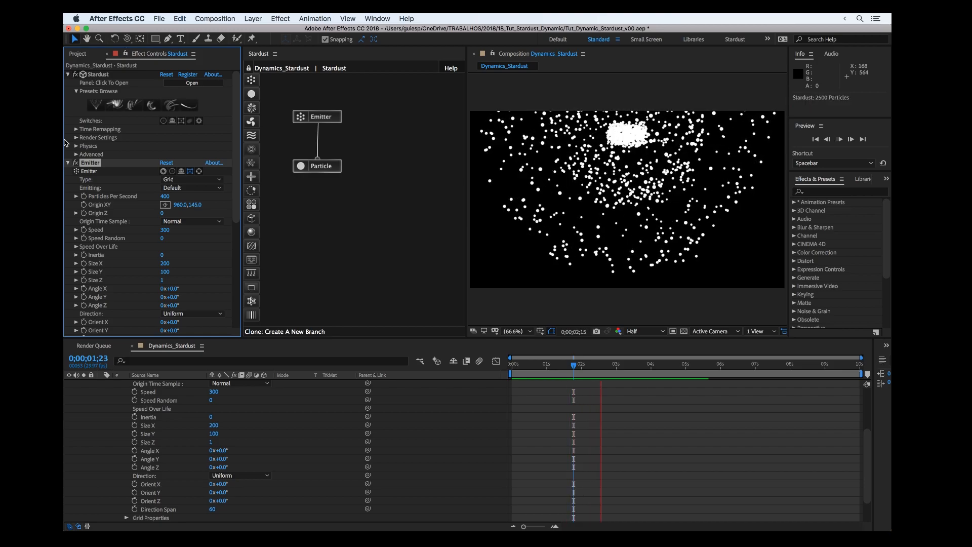
{"action": "key", "text": "super+s"}
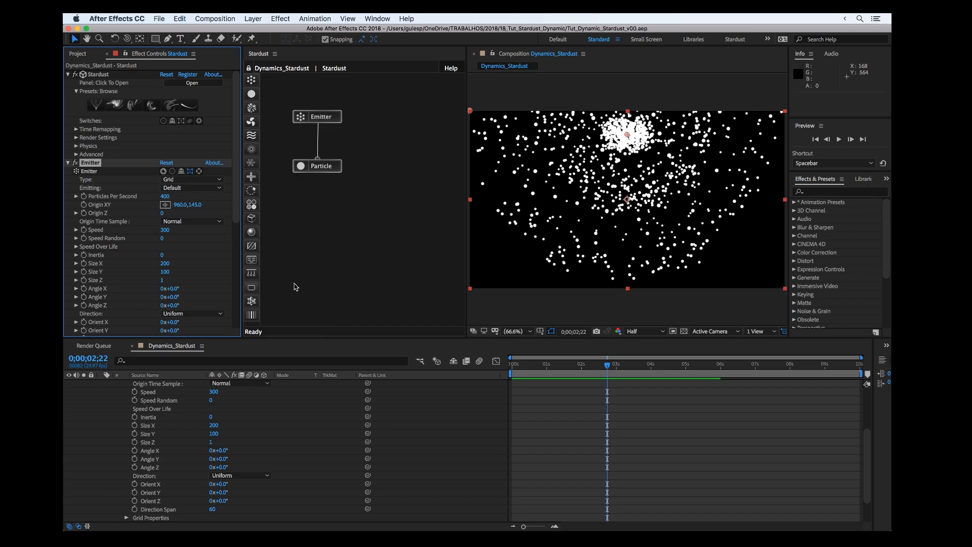
Step: Collapse the Stardust layer's properties in the timeline and deselect the layer
{"action": "scroll", "coordinate": [134, 431], "scroll_direction": "up", "scroll_amount": 10}
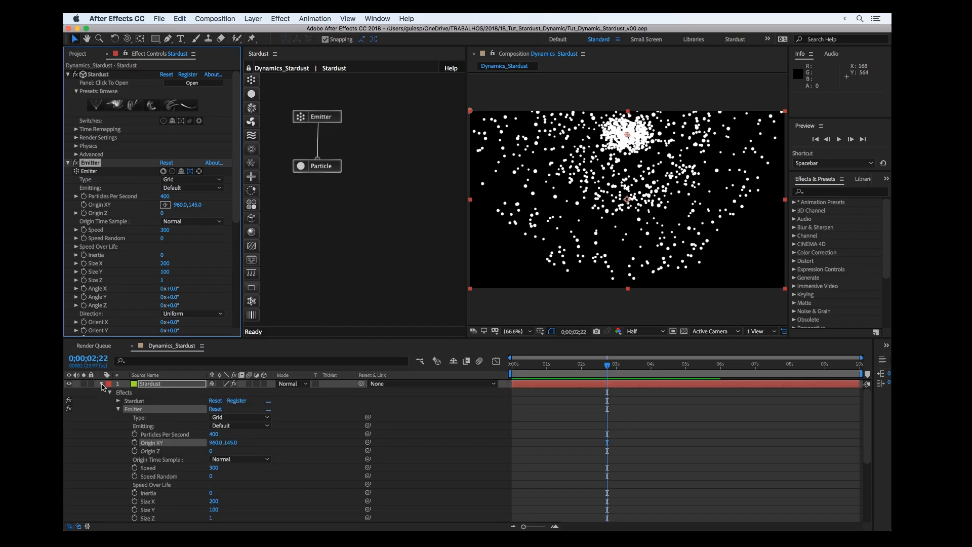
{"action": "left_click", "coordinate": [101, 383]}
{"action": "left_click", "coordinate": [172, 408]}
Step: Switch to Illustrator and copy all the logo shapes on Layer 1
{"action": "mouse_move", "coordinate": [427, 519]}
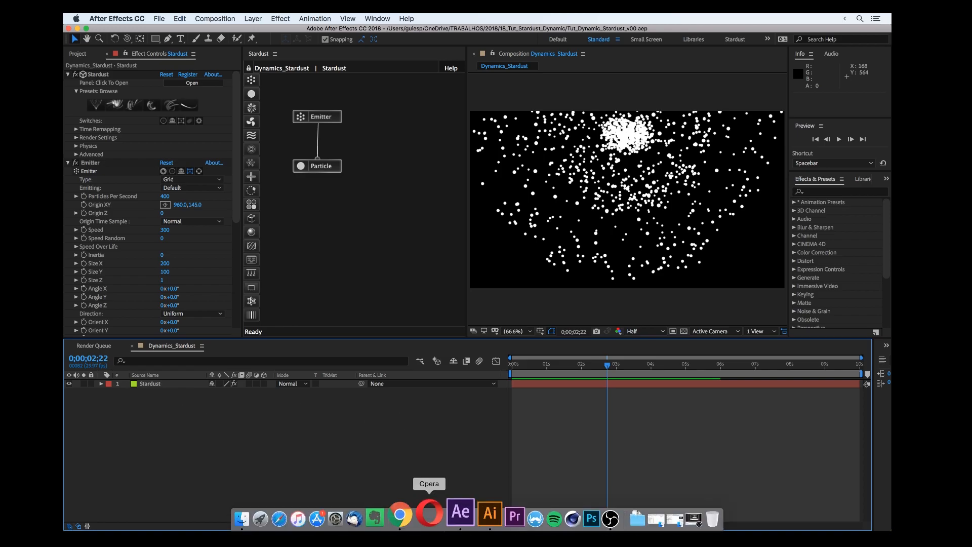
{"action": "left_click", "coordinate": [473, 515]}
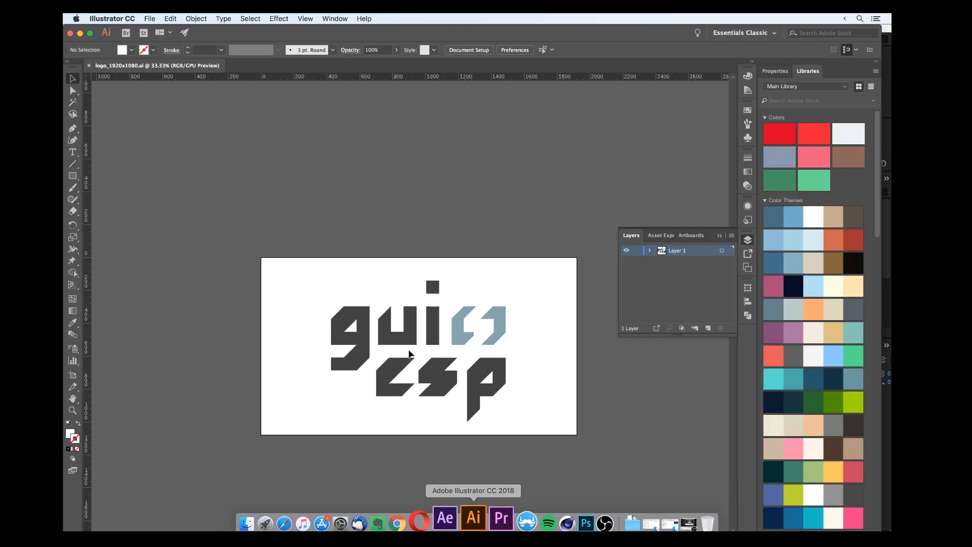
{"action": "left_click", "coordinate": [353, 319]}
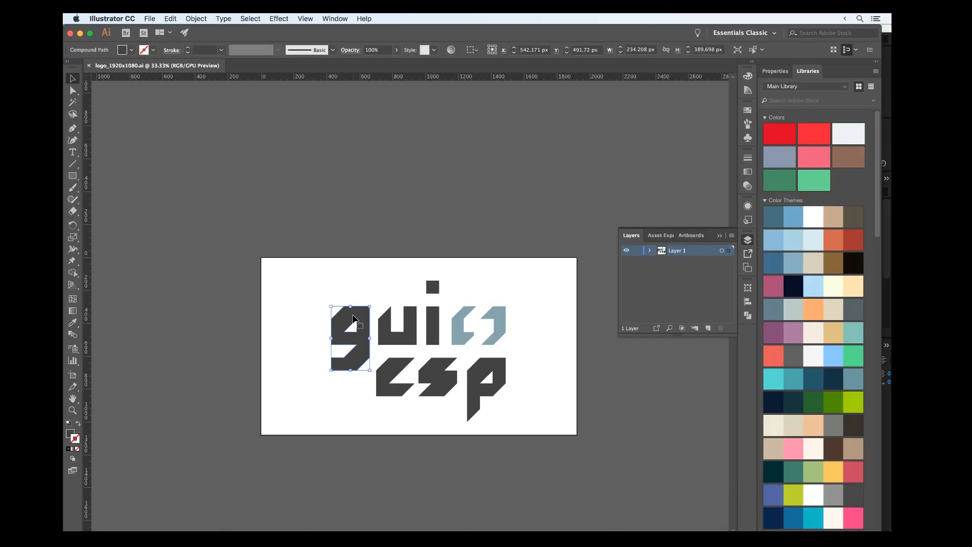
{"action": "left_click", "coordinate": [722, 252]}
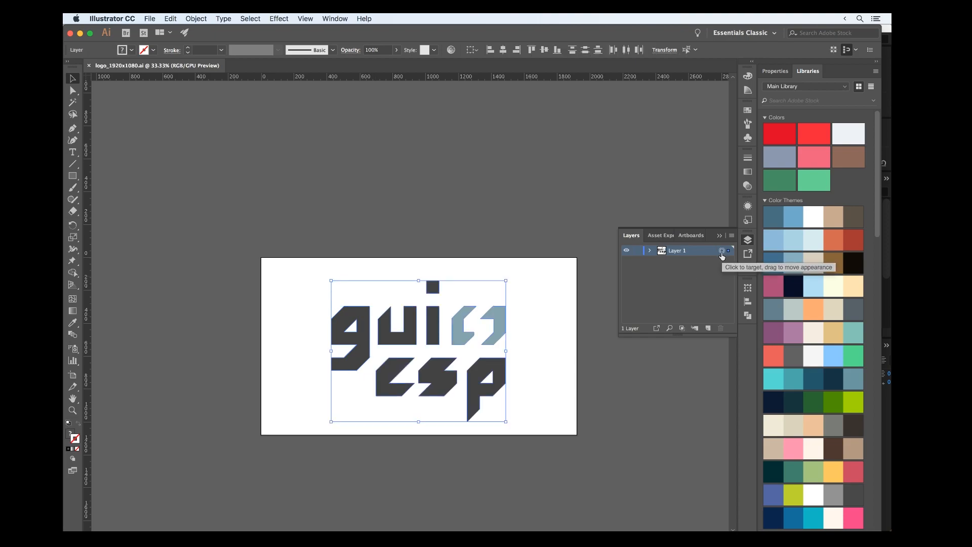
{"action": "key", "text": "super+shift+b"}
{"action": "key", "text": "super+c"}
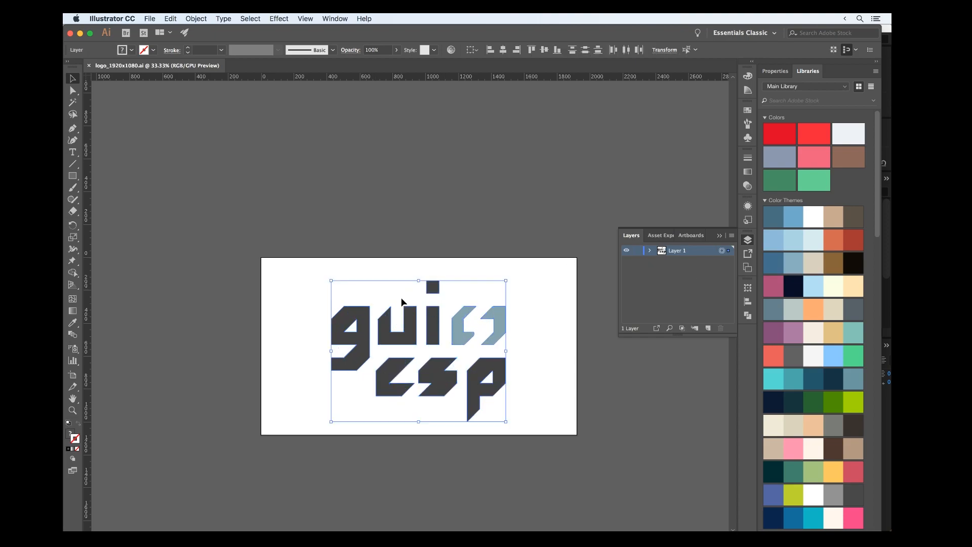
Step: Switch back to After Effects and start a new solid named MASCARA LOGO
{"action": "left_click", "coordinate": [454, 521]}
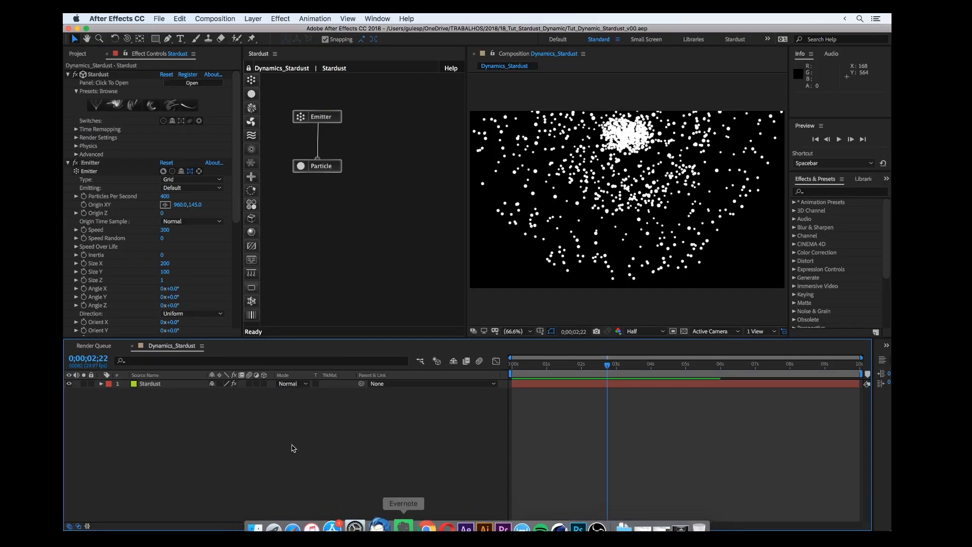
{"action": "right_click", "coordinate": [283, 415]}
{"action": "mouse_move", "coordinate": [319, 425]}
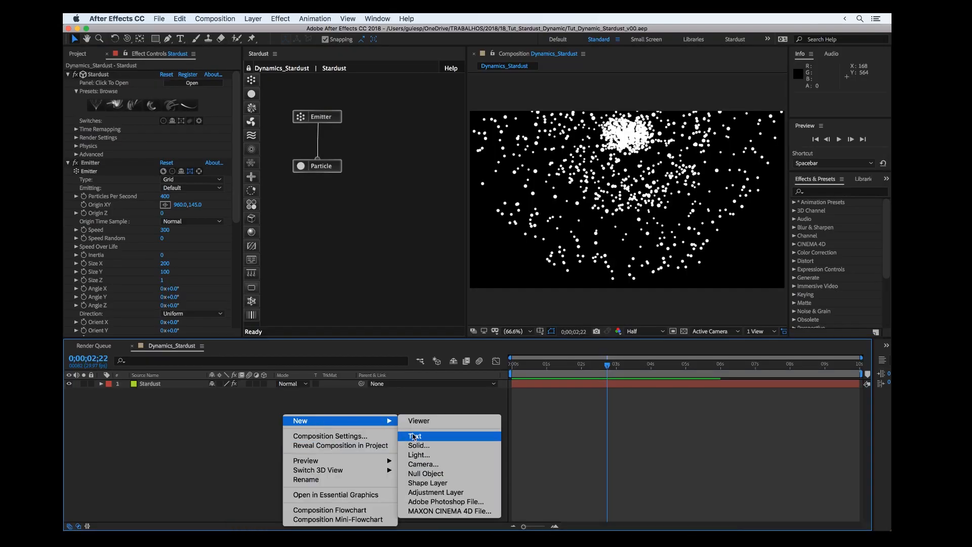
{"action": "left_click", "coordinate": [419, 447]}
{"action": "type", "text": "MASCARA LOGO"}
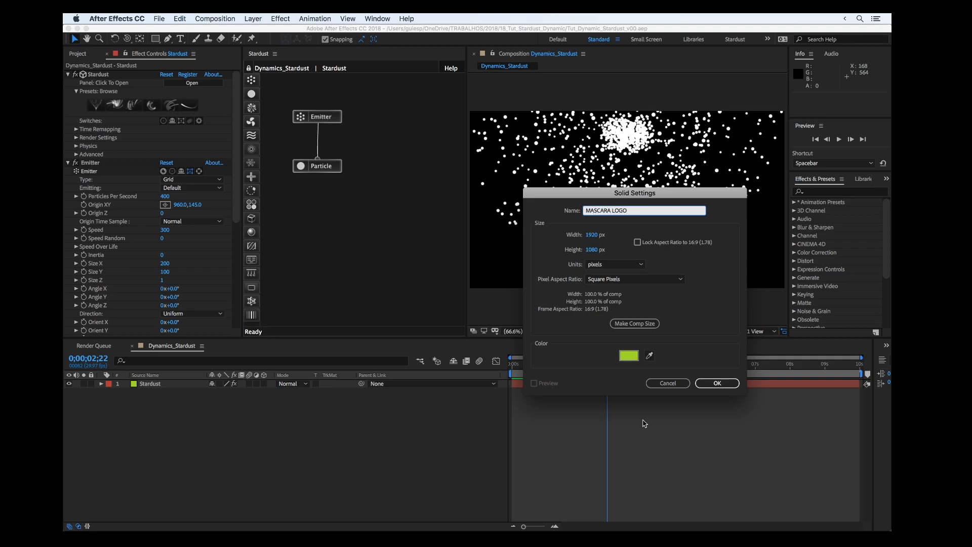
Step: Set the solid's colour to green 00DE0F and create the 1920 × 1080 px layer
{"action": "left_click", "coordinate": [629, 355]}
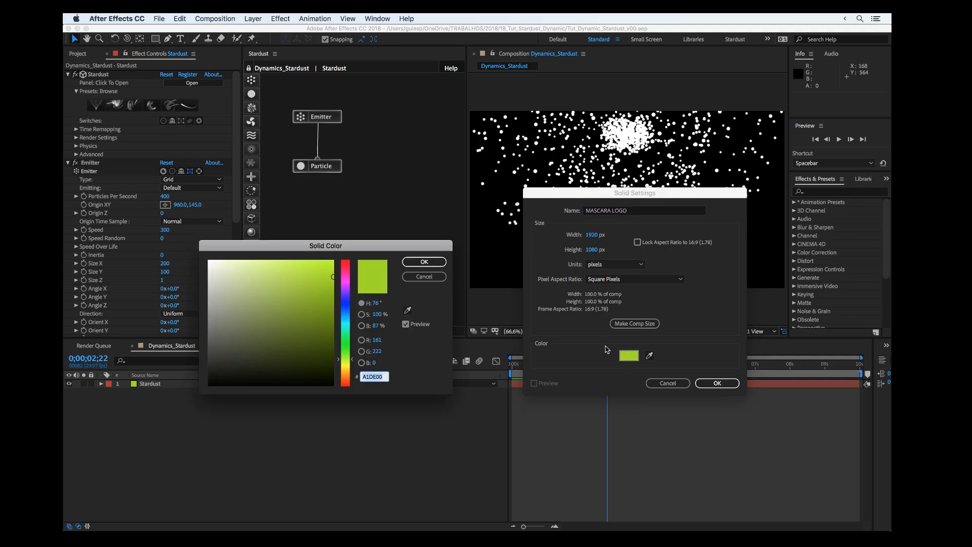
{"action": "left_click", "coordinate": [343, 310]}
{"action": "left_click", "coordinate": [344, 342]}
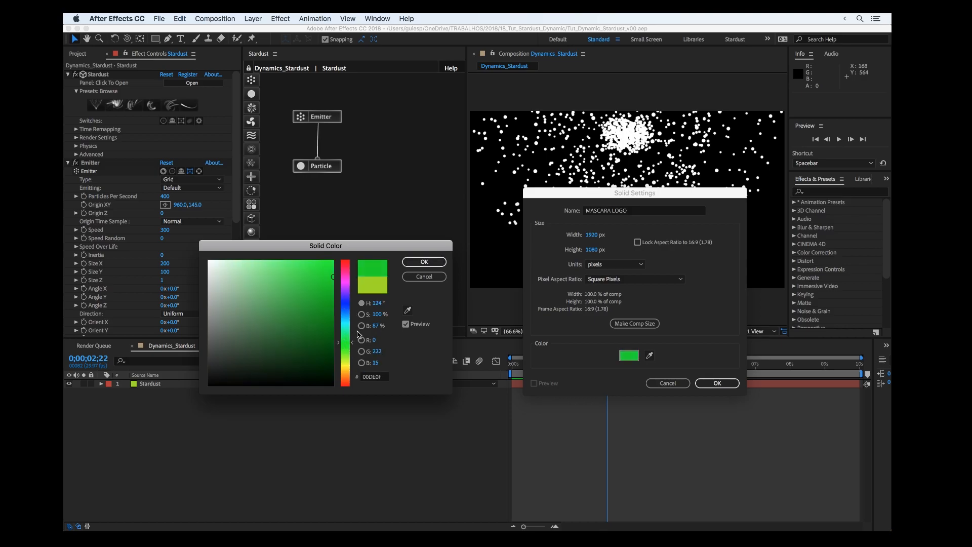
{"action": "left_click", "coordinate": [426, 263]}
{"action": "left_click", "coordinate": [717, 383]}
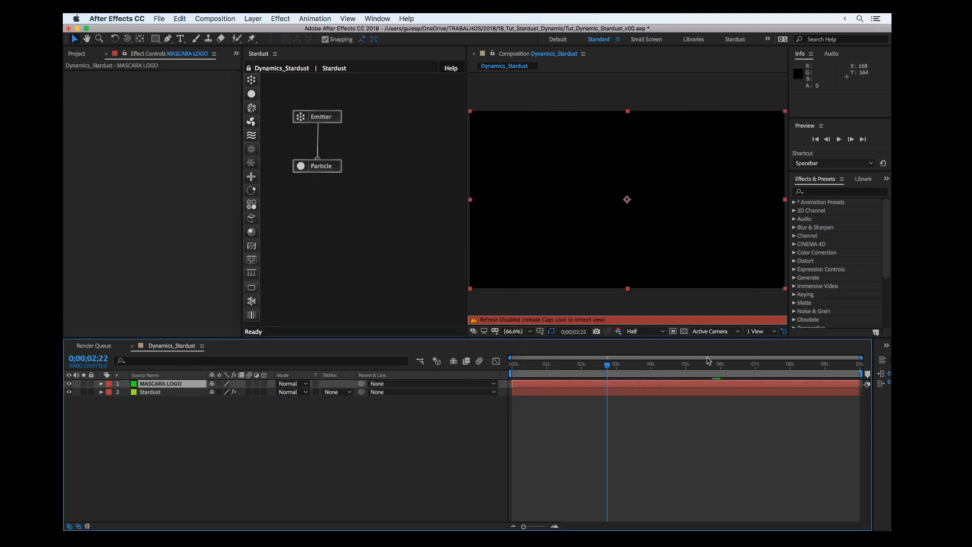
Step: Re-enable composition refresh, paste the copied logo shapes as masks onto the MASCARA LOGO solid, and hide that layer
{"action": "key", "text": "Caps_Lock"}
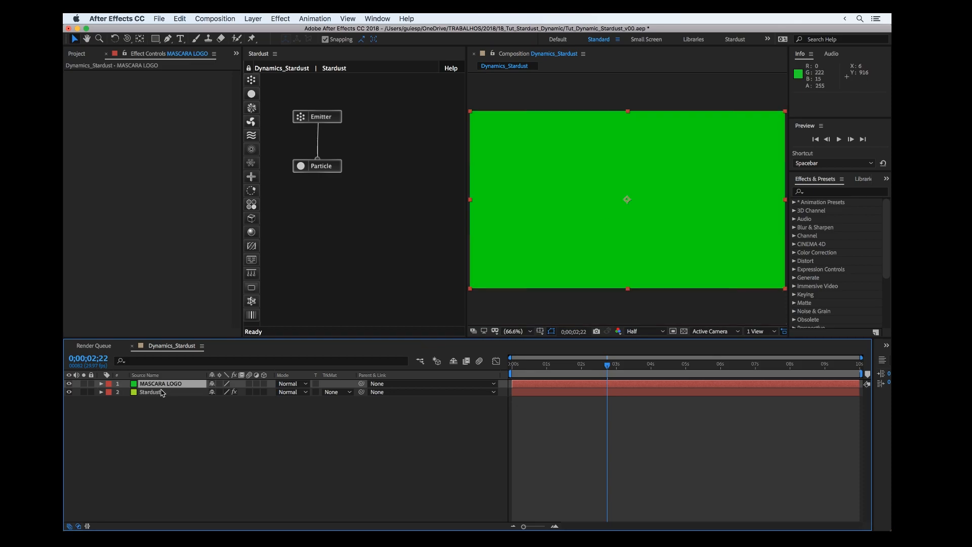
{"action": "key", "text": "super+v"}
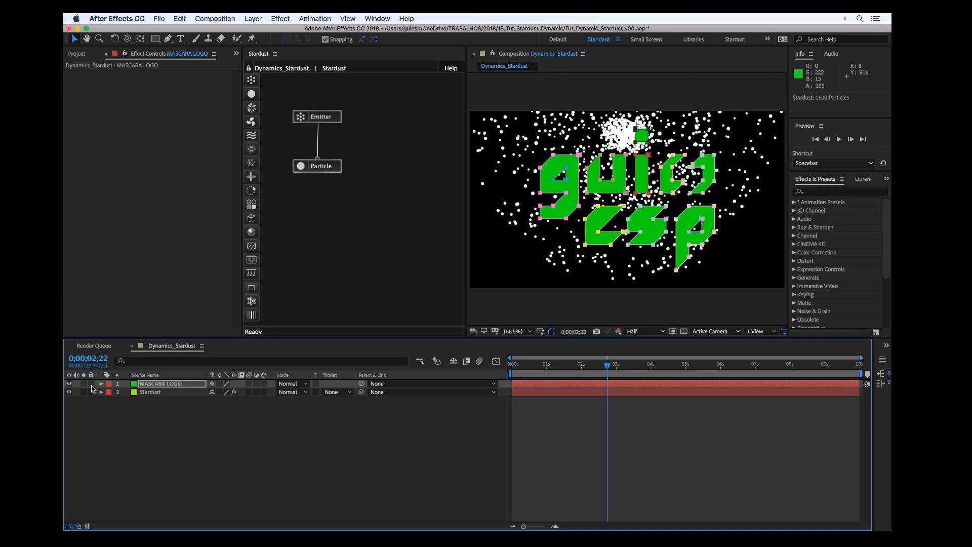
{"action": "left_click", "coordinate": [69, 384]}
{"action": "left_click", "coordinate": [151, 436]}
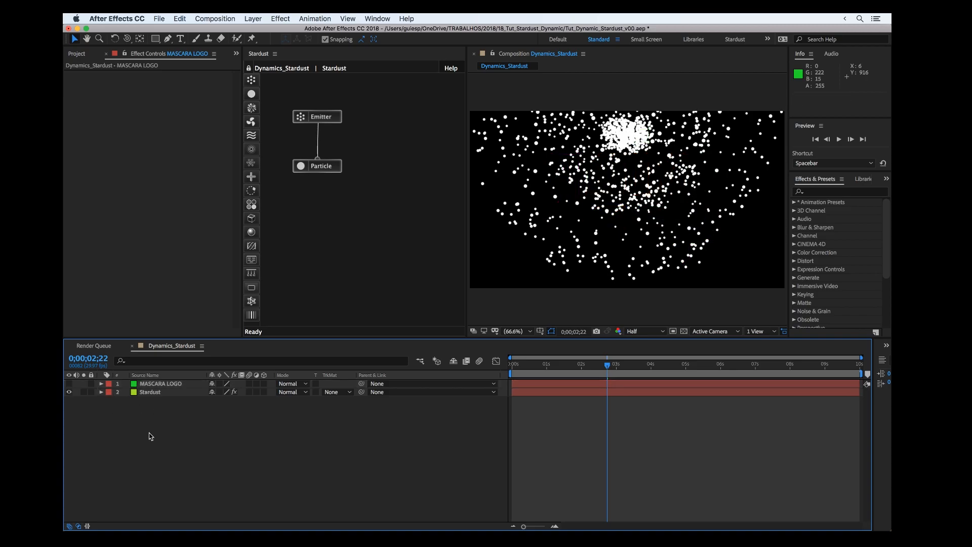
Step: Move the playhead to 0;00;01;29 and add a Model node to the Stardust layer's node graph
{"action": "left_click", "coordinate": [163, 393]}
{"action": "left_click_drag", "start_coordinate": [546, 366], "coordinate": [580, 365]}
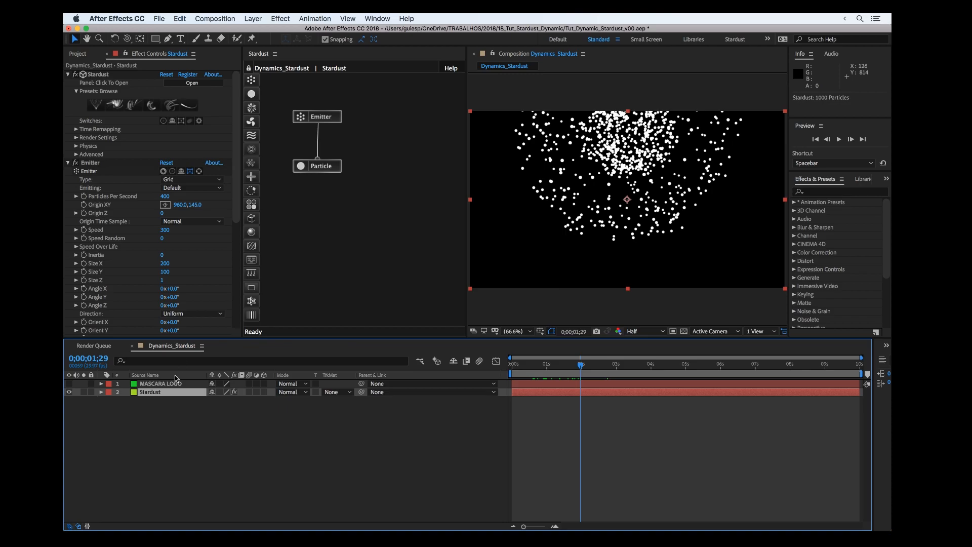
{"action": "left_click_drag", "start_coordinate": [251, 218], "coordinate": [358, 203]}
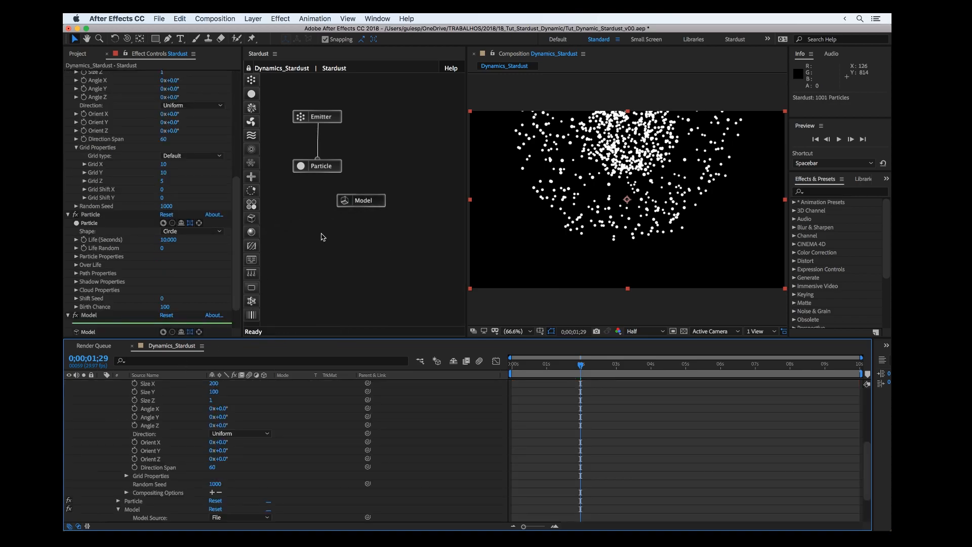
Step: Set the Model node's source to Text / Mask and choose the MASCARA LOGO layer as its Extrude Layer
{"action": "scroll", "coordinate": [203, 233], "scroll_direction": "down", "scroll_amount": 2}
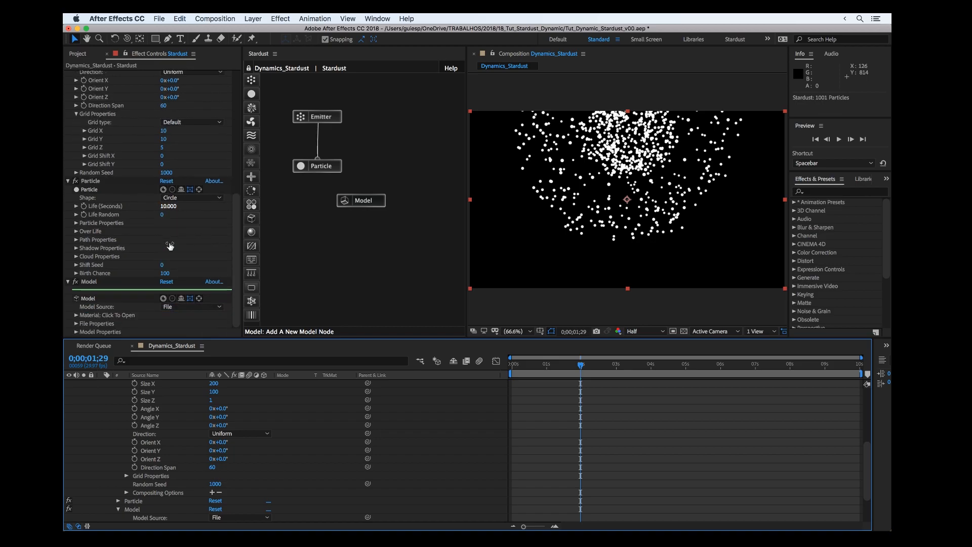
{"action": "left_click", "coordinate": [182, 307]}
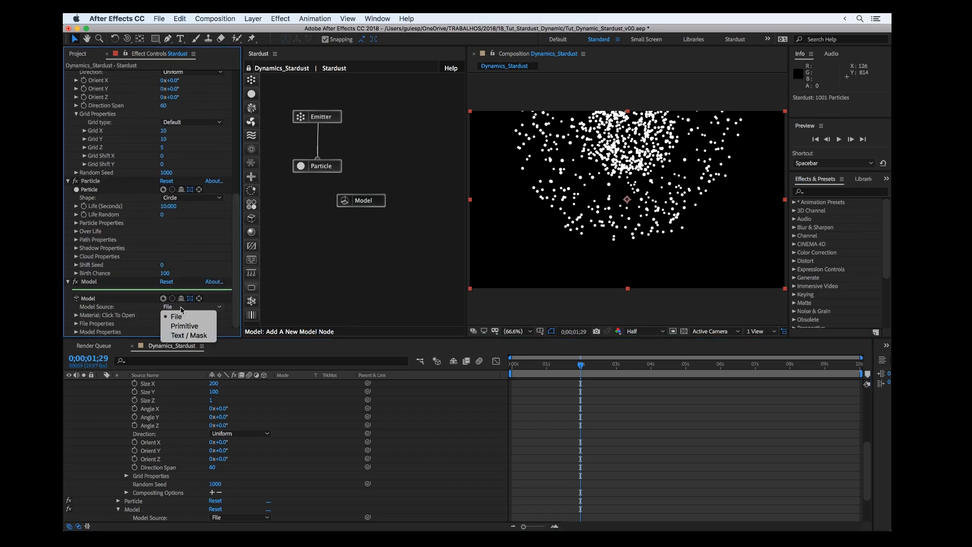
{"action": "left_click", "coordinate": [181, 336]}
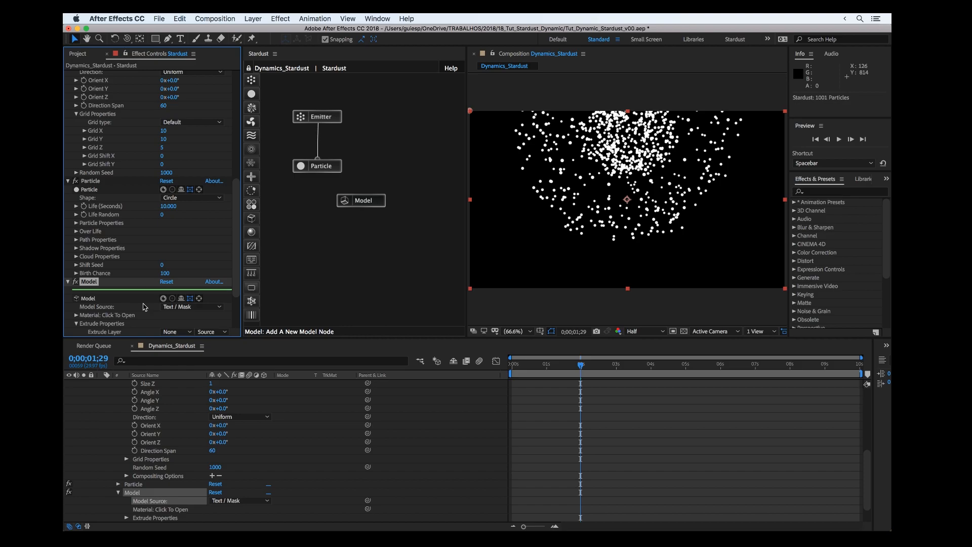
{"action": "scroll", "coordinate": [145, 307], "scroll_direction": "down", "scroll_amount": 4}
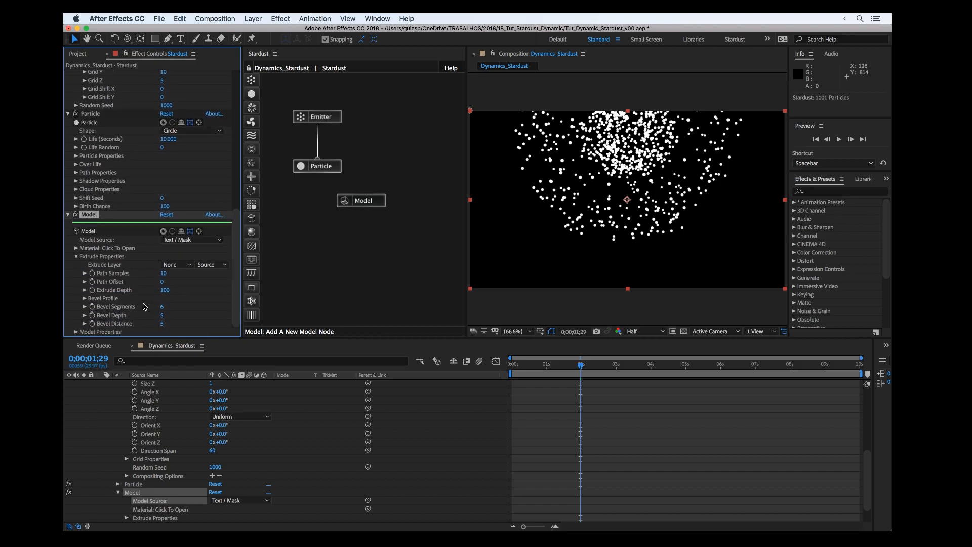
{"action": "left_click", "coordinate": [173, 267]}
{"action": "left_click", "coordinate": [175, 291]}
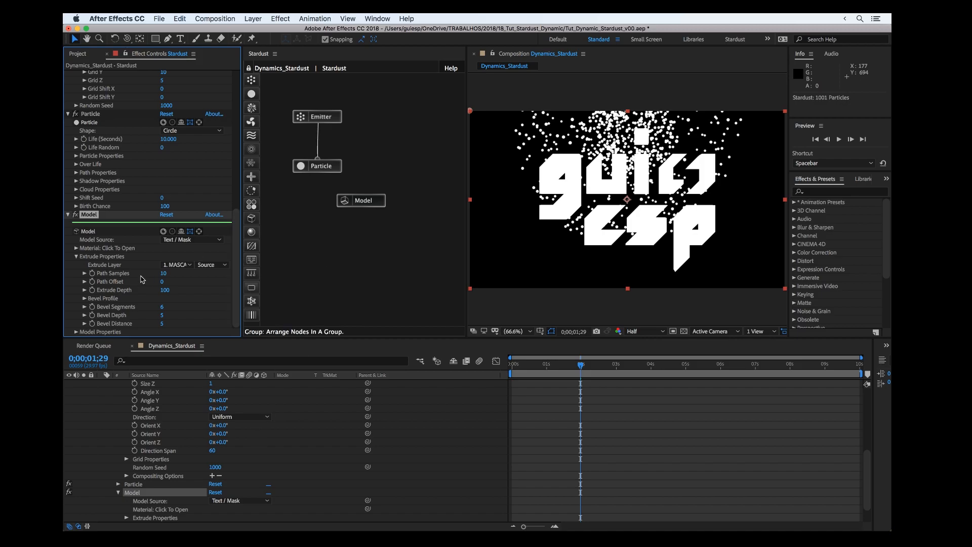
Step: Shift the Model node aside, add a Physical node to the graph, and bring its settings into view
{"action": "left_click_drag", "start_coordinate": [363, 204], "coordinate": [363, 200]}
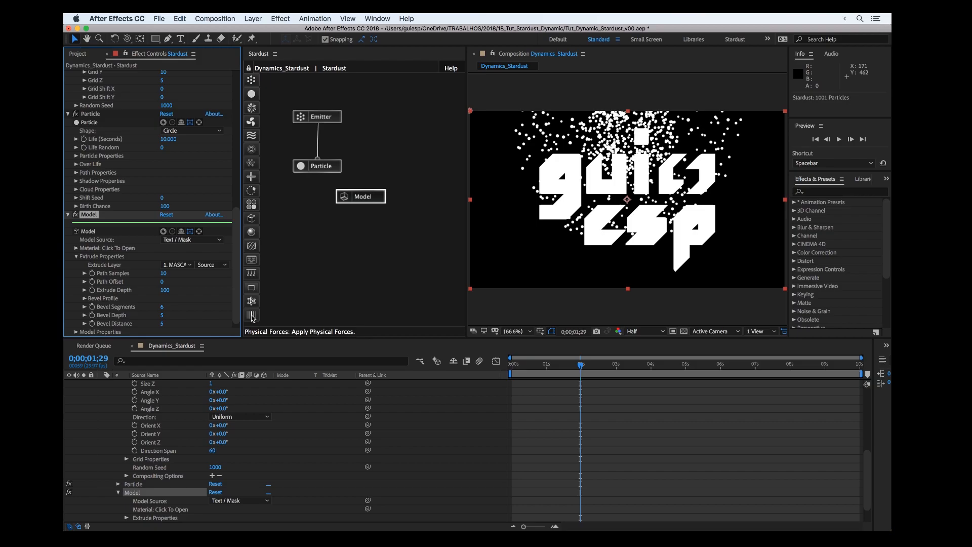
{"action": "left_click_drag", "start_coordinate": [363, 202], "coordinate": [381, 209]}
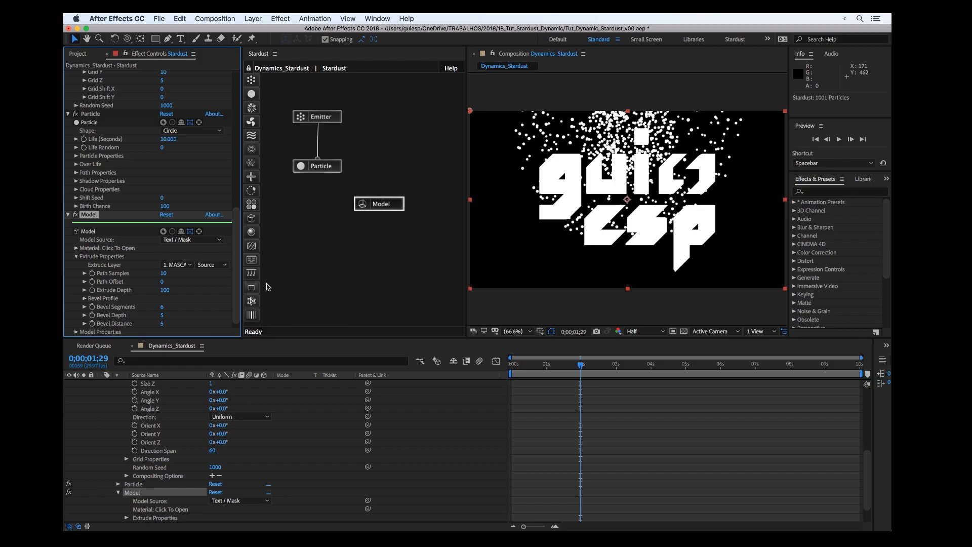
{"action": "left_click_drag", "start_coordinate": [251, 301], "coordinate": [330, 235]}
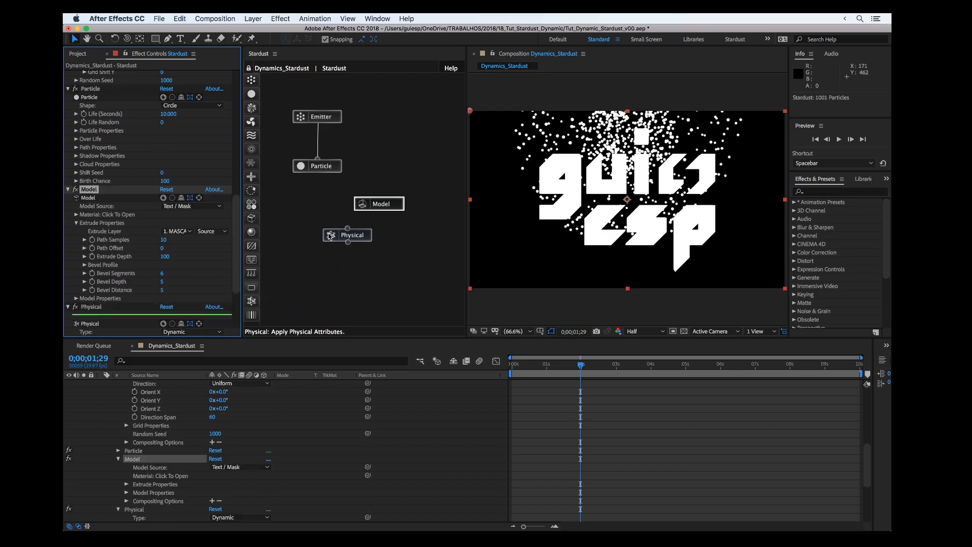
{"action": "scroll", "coordinate": [143, 265], "scroll_direction": "down", "scroll_amount": 4}
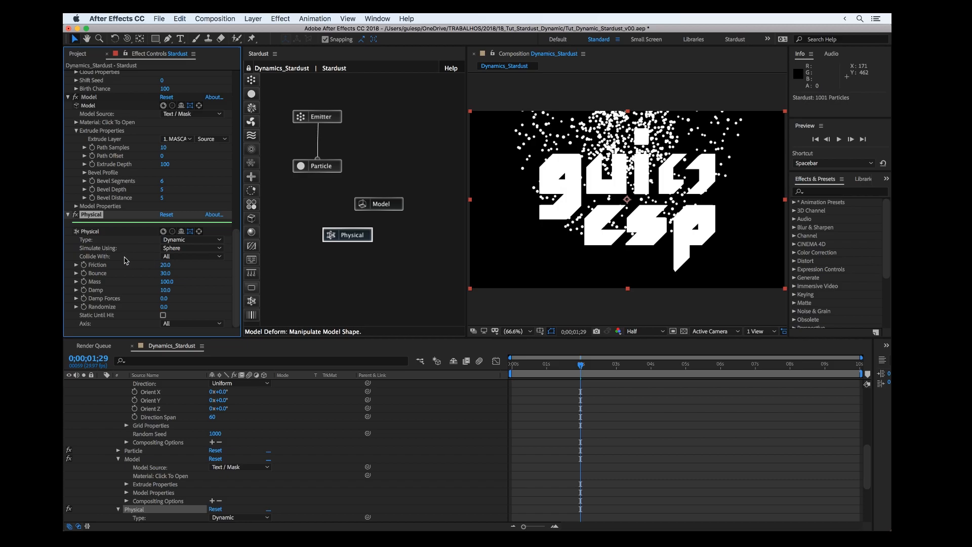
Step: Review the Physical node's Type, Simulate Using and Collide With options, and set its Axis to XY
{"action": "left_click", "coordinate": [203, 241]}
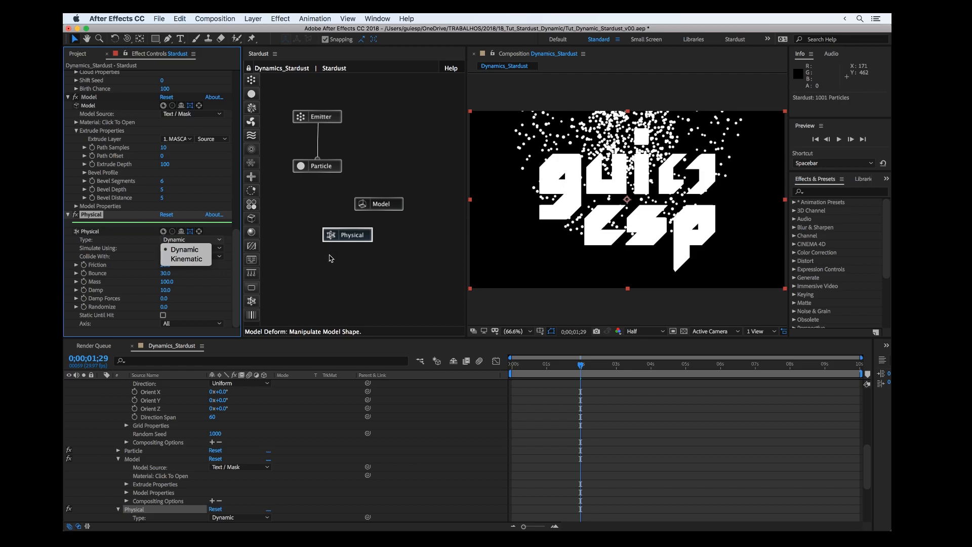
{"action": "left_click", "coordinate": [299, 251]}
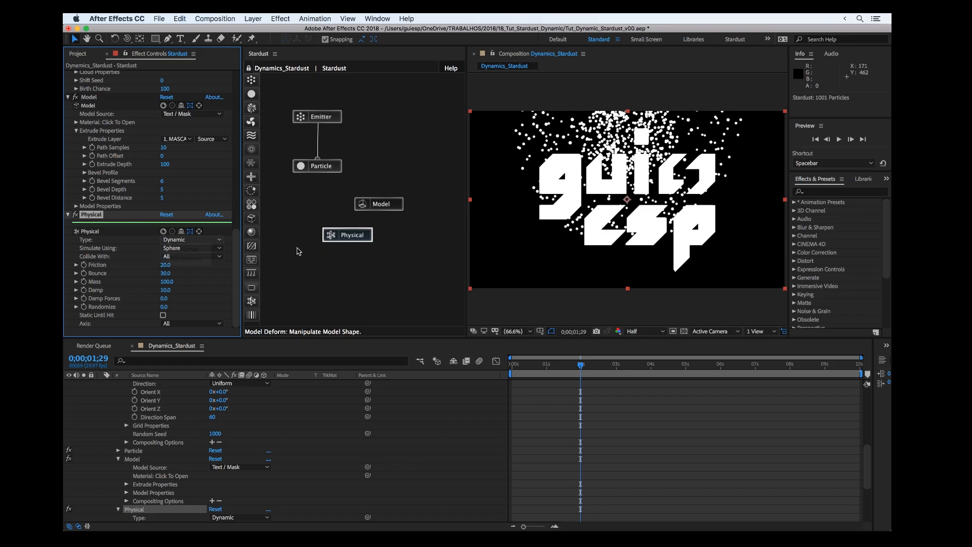
{"action": "left_click", "coordinate": [195, 248]}
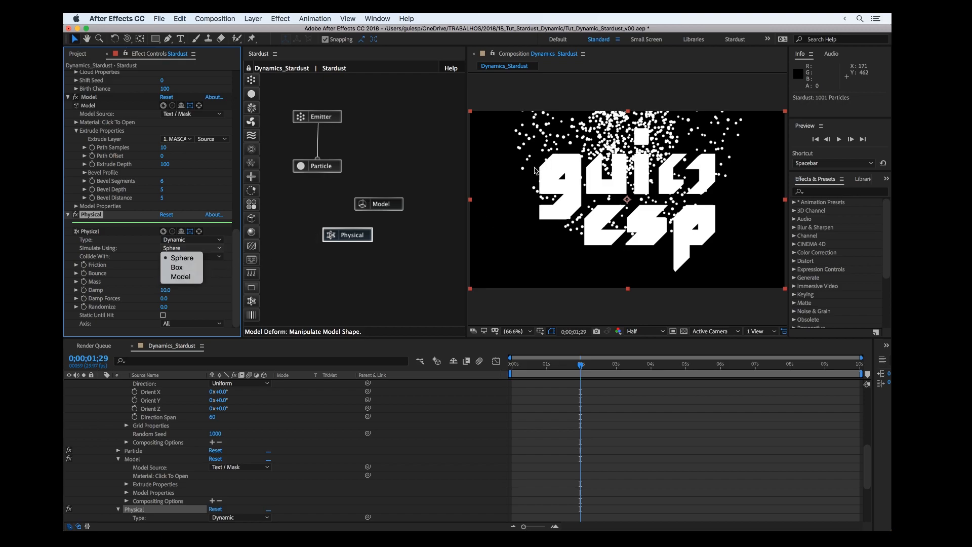
{"action": "left_click", "coordinate": [329, 249]}
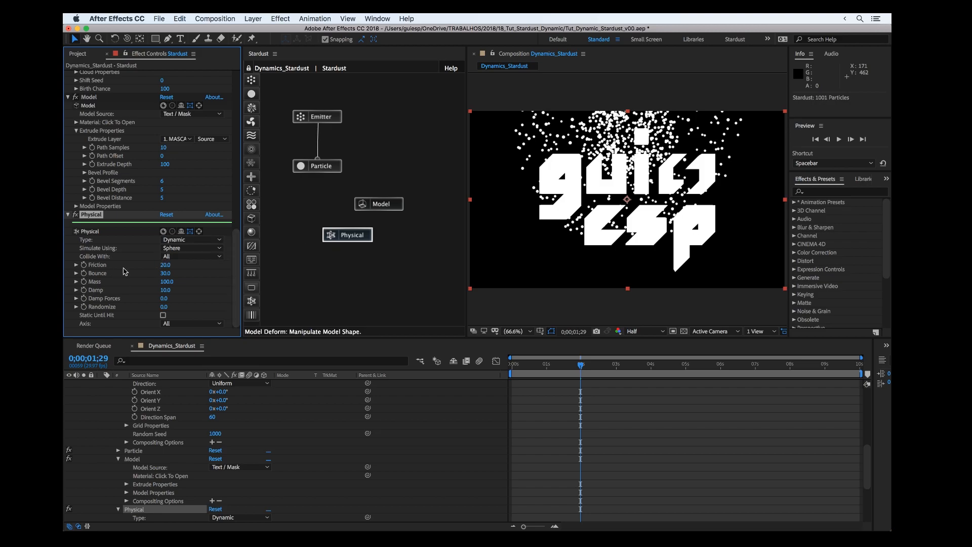
{"action": "left_click", "coordinate": [169, 260]}
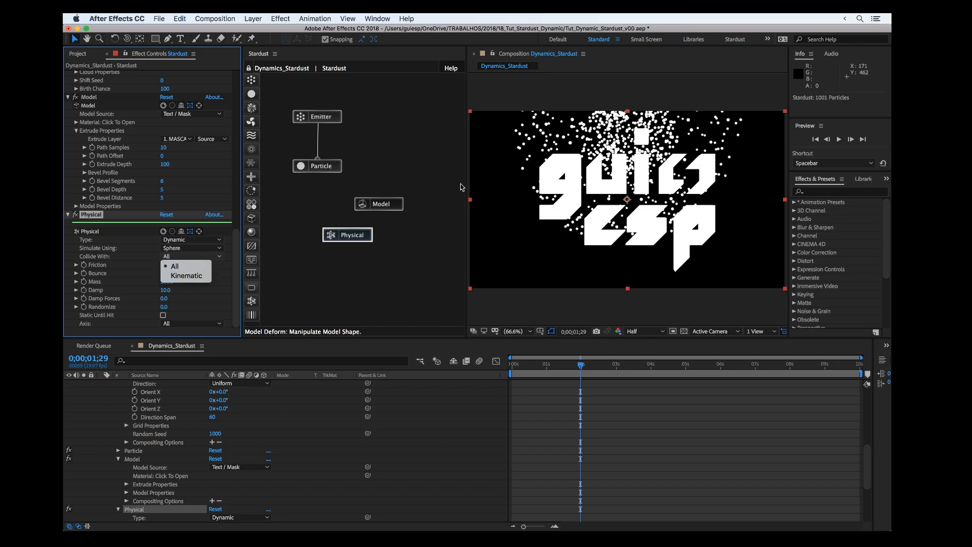
{"action": "left_click", "coordinate": [183, 268]}
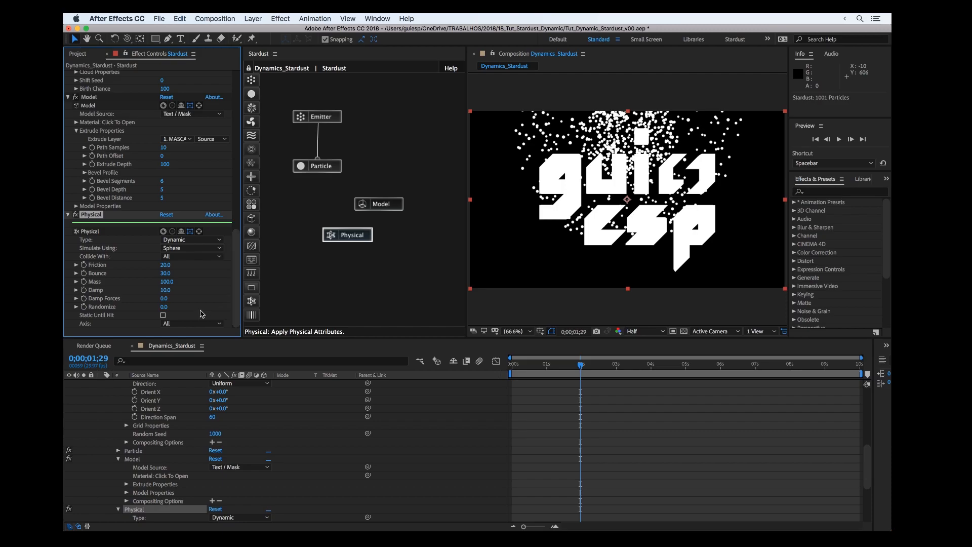
{"action": "left_click", "coordinate": [198, 323]}
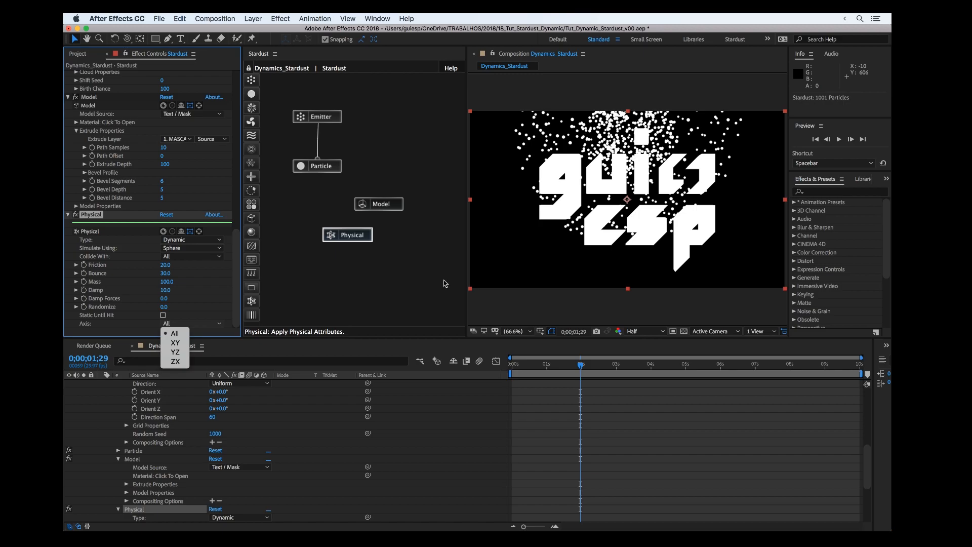
{"action": "left_click", "coordinate": [177, 343]}
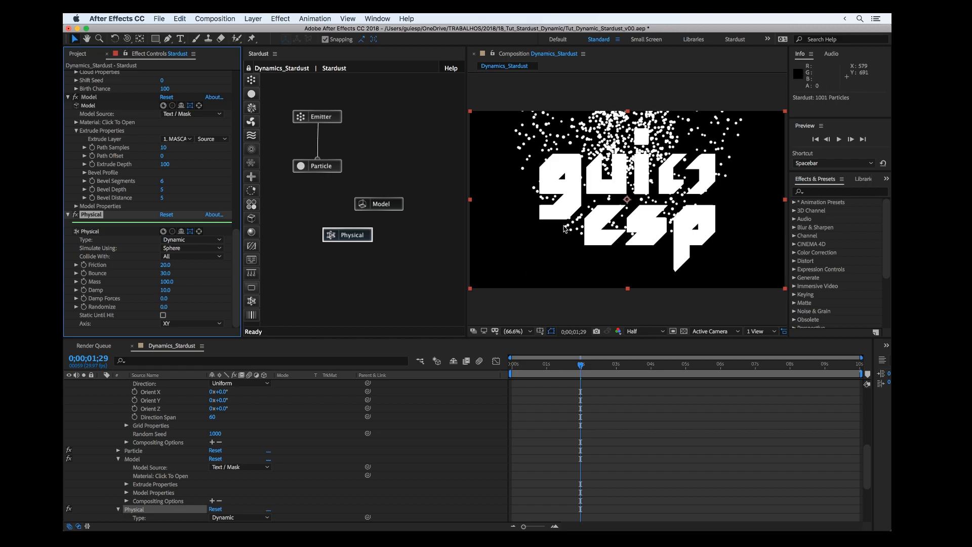
Step: Rearrange the Physical and Model nodes, then duplicate the Physical node and place the copy beneath Model
{"action": "left_click_drag", "start_coordinate": [345, 237], "coordinate": [314, 227]}
{"action": "mouse_move", "coordinate": [372, 206]}
{"action": "left_mouse_down"}
{"action": "mouse_move", "coordinate": [381, 170]}
{"action": "mouse_move", "coordinate": [370, 171]}
{"action": "mouse_move", "coordinate": [371, 127]}
{"action": "mouse_move", "coordinate": [373, 196]}
{"action": "left_mouse_up"}
{"action": "left_click", "coordinate": [336, 221]}
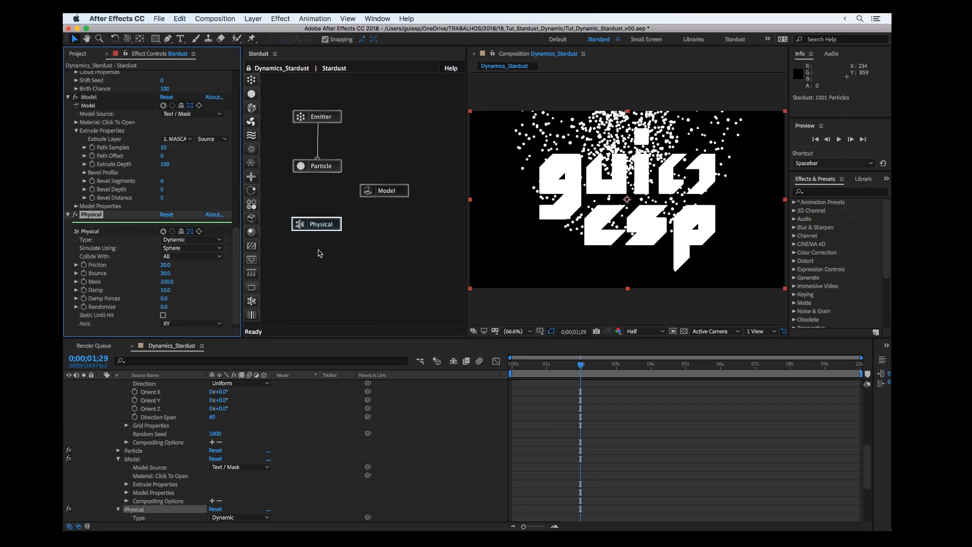
{"action": "key", "text": "super+d"}
{"action": "left_click_drag", "start_coordinate": [338, 238], "coordinate": [387, 228]}
{"action": "left_click", "coordinate": [352, 260]}
{"action": "left_click", "coordinate": [329, 231]}
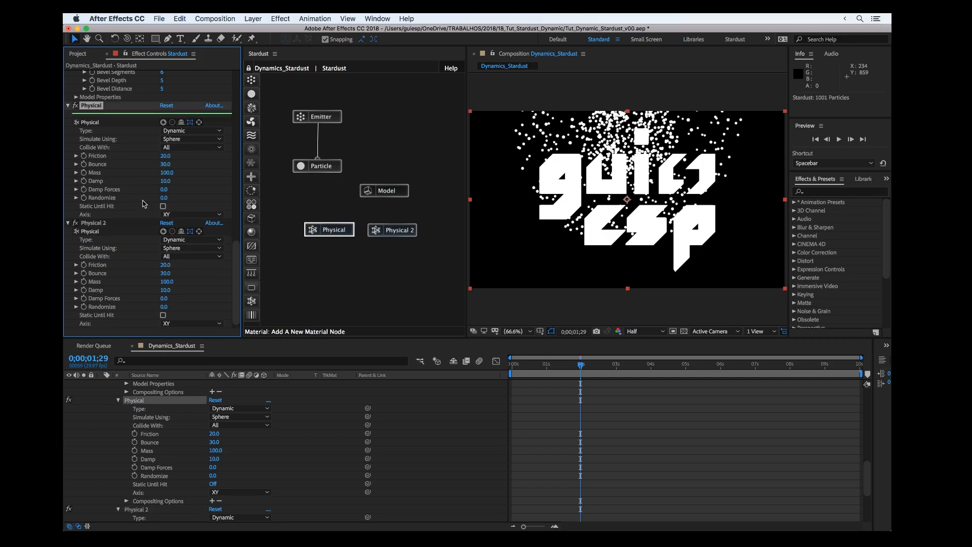
Step: Rename the original Physical node Particula and its duplicate Colisores
{"action": "key", "text": "Return"}
{"action": "type", "text": "Particul"}
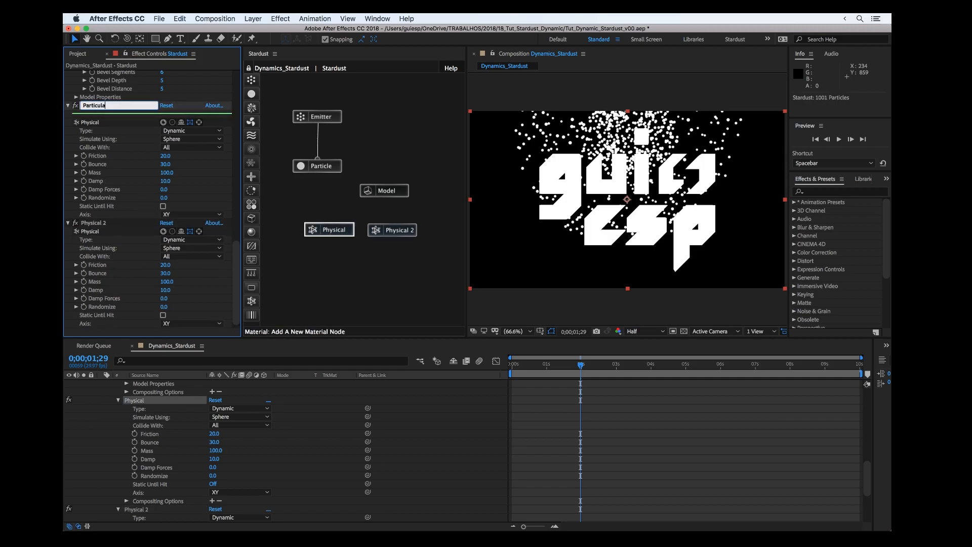
{"action": "key", "text": "Return"}
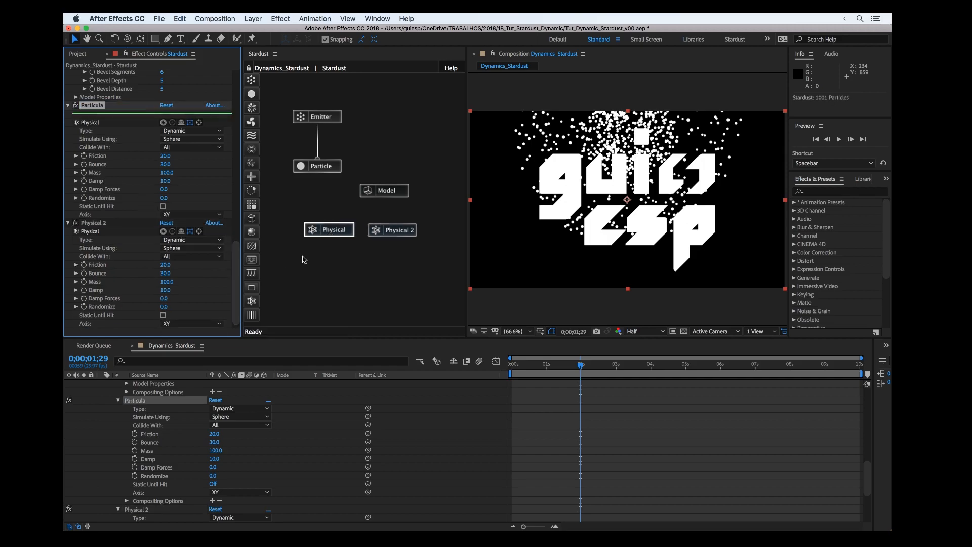
{"action": "left_click", "coordinate": [397, 230]}
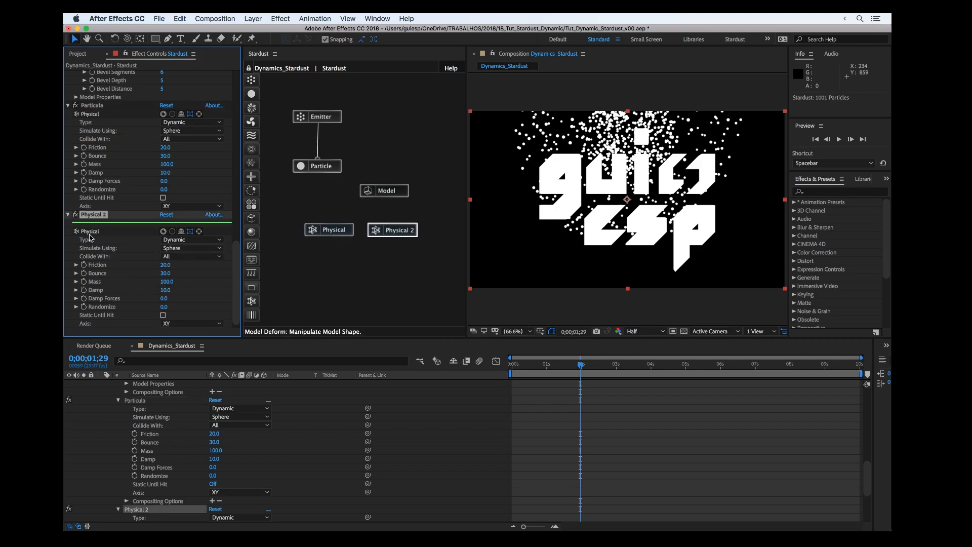
{"action": "key", "text": "Return"}
{"action": "type", "text": "Colisores"}
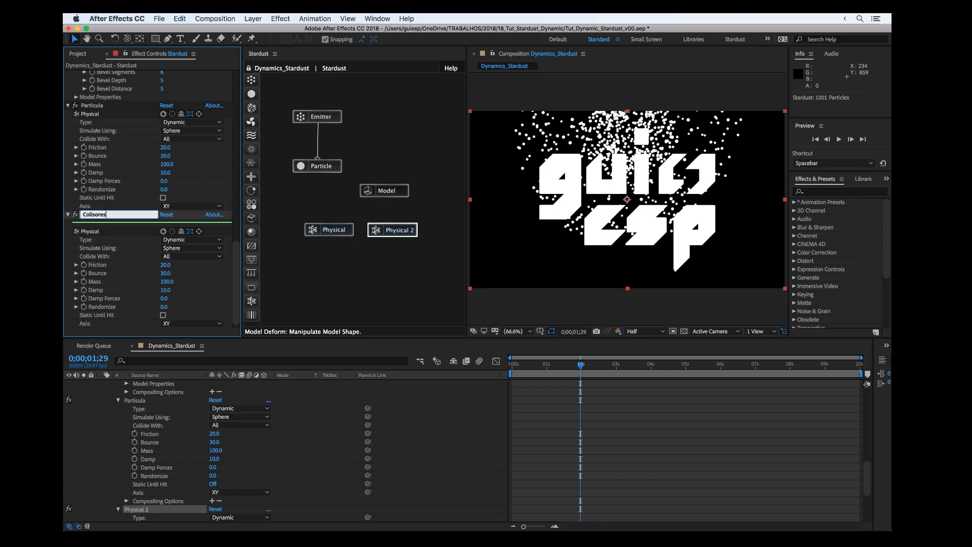
{"action": "key", "text": "Return"}
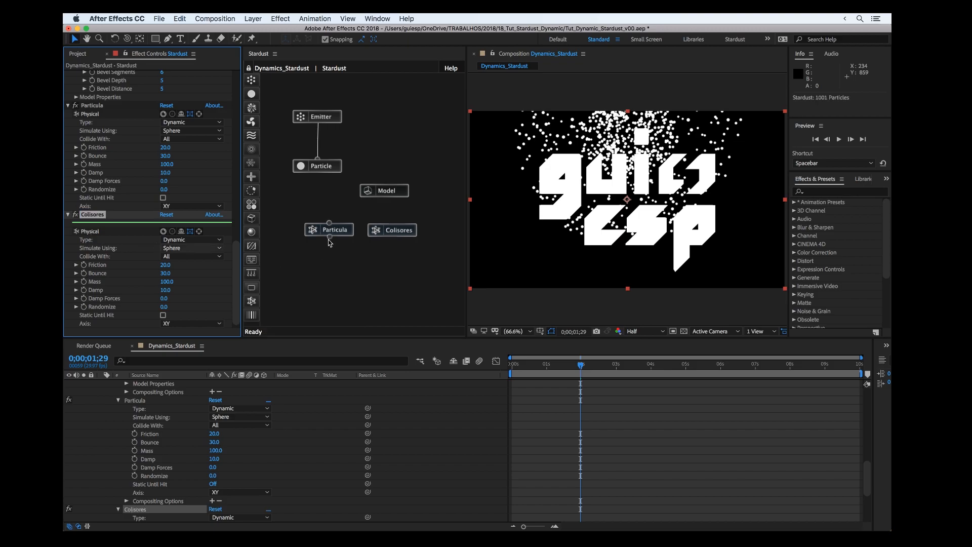
Step: Place the Particula node directly below Particle and connect the Model node to Colisores
{"action": "left_click_drag", "start_coordinate": [322, 234], "coordinate": [320, 215]}
{"action": "left_click_drag", "start_coordinate": [383, 191], "coordinate": [393, 229]}
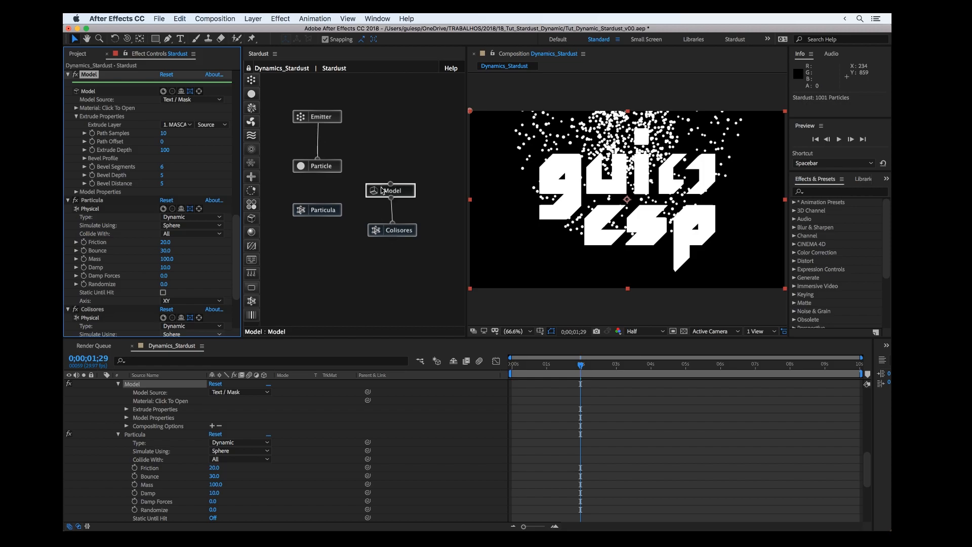
Step: Keep the Colisores node's Collide With at All and set its Simulate Using option to Model
{"action": "left_click", "coordinate": [391, 230]}
{"action": "scroll", "coordinate": [138, 278], "scroll_direction": "down", "scroll_amount": 2}
{"action": "scroll", "coordinate": [138, 278], "scroll_direction": "down", "scroll_amount": 2}
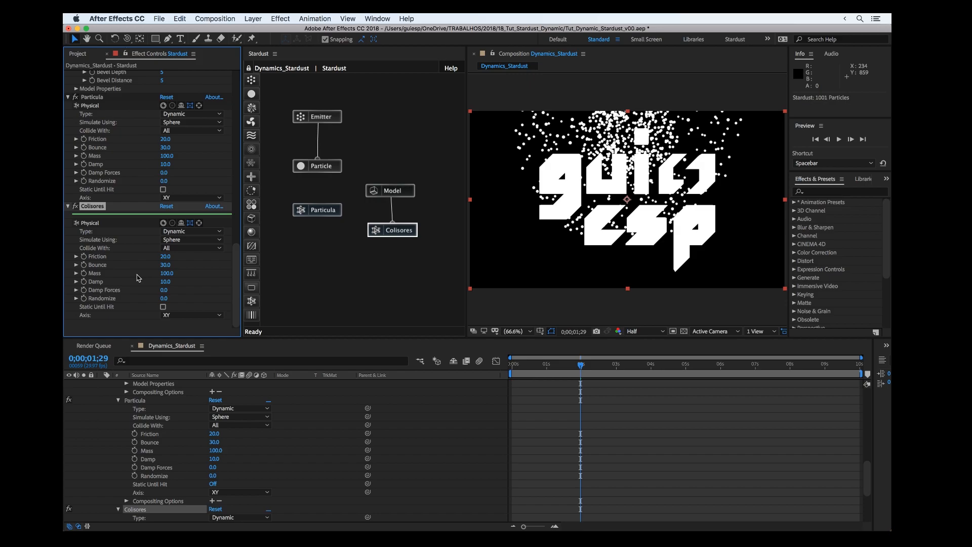
{"action": "left_click", "coordinate": [172, 248]}
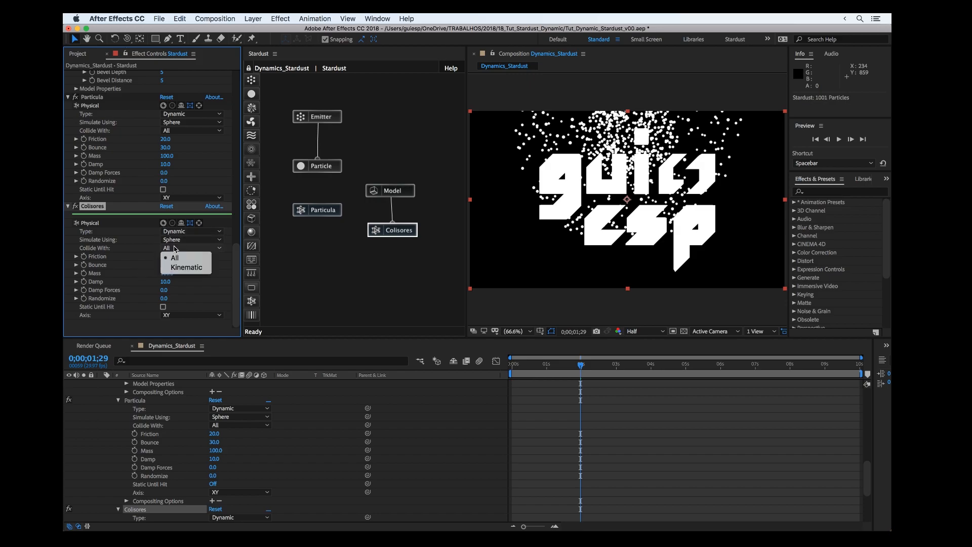
{"action": "left_click", "coordinate": [173, 258]}
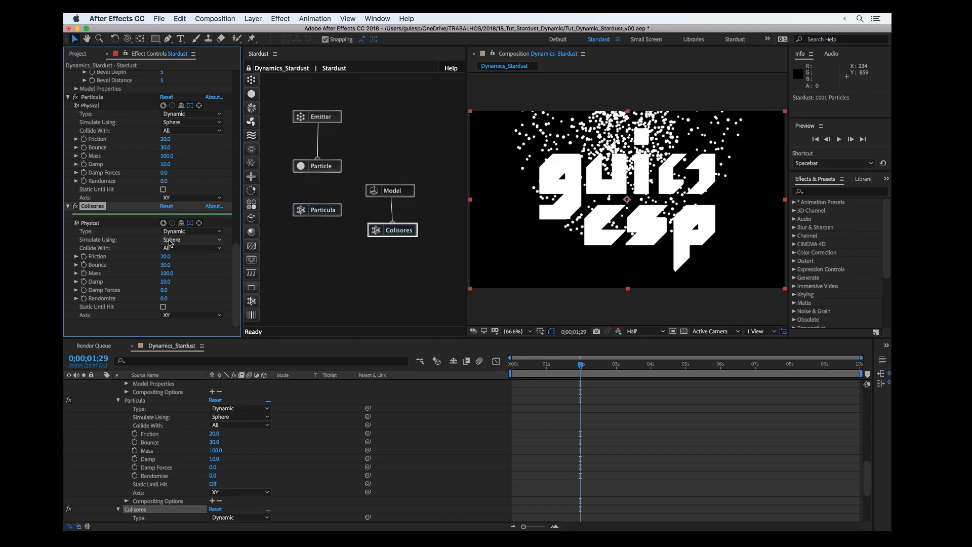
{"action": "left_click", "coordinate": [170, 242]}
{"action": "left_click", "coordinate": [172, 261]}
Step: Connect the Particle node to Particula and bring up Particula's physical settings
{"action": "left_click", "coordinate": [319, 166]}
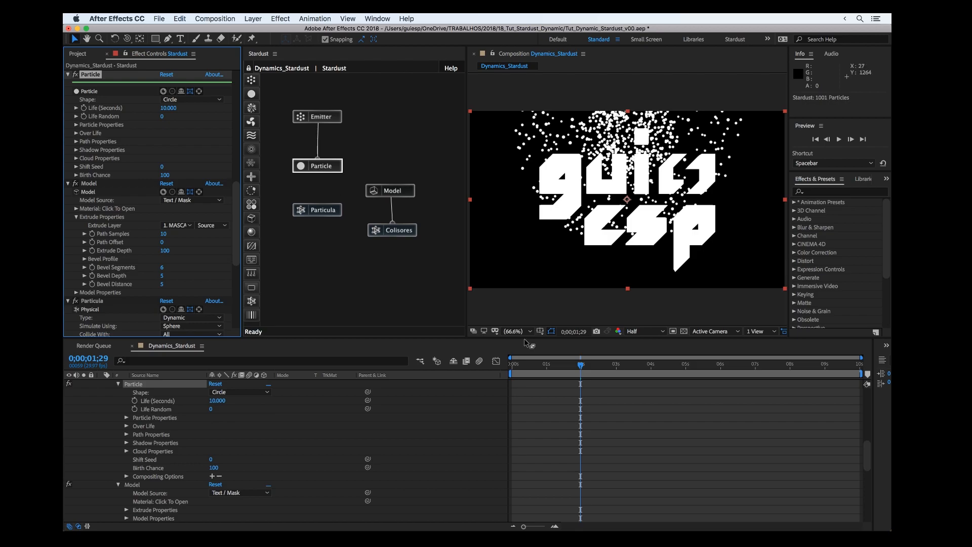
{"action": "left_click_drag", "start_coordinate": [318, 173], "coordinate": [317, 216]}
{"action": "left_click", "coordinate": [317, 215]}
{"action": "scroll", "coordinate": [163, 246], "scroll_direction": "down", "scroll_amount": 6}
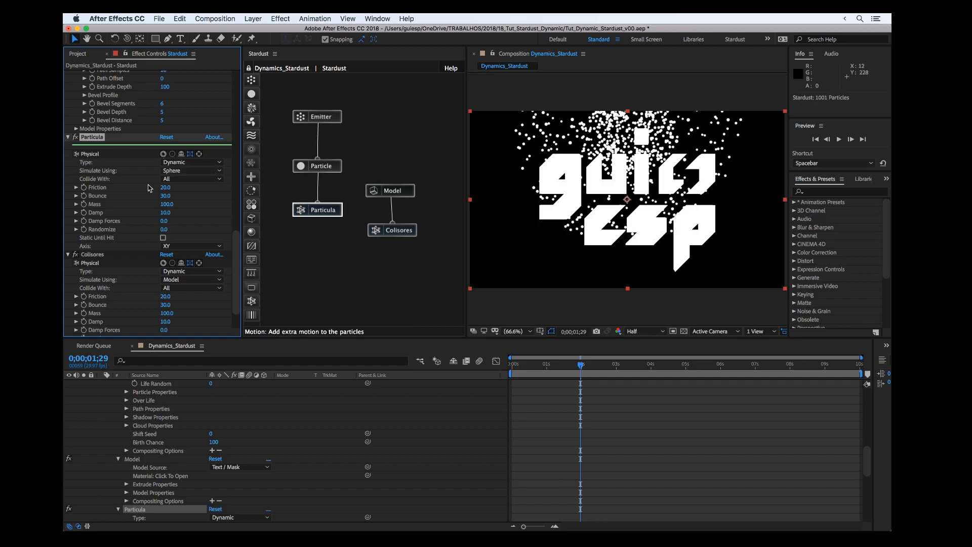
Step: Set Particula's Friction to 0 and preview the animation from the first frame
{"action": "left_click", "coordinate": [164, 188]}
{"action": "key", "text": "Return"}
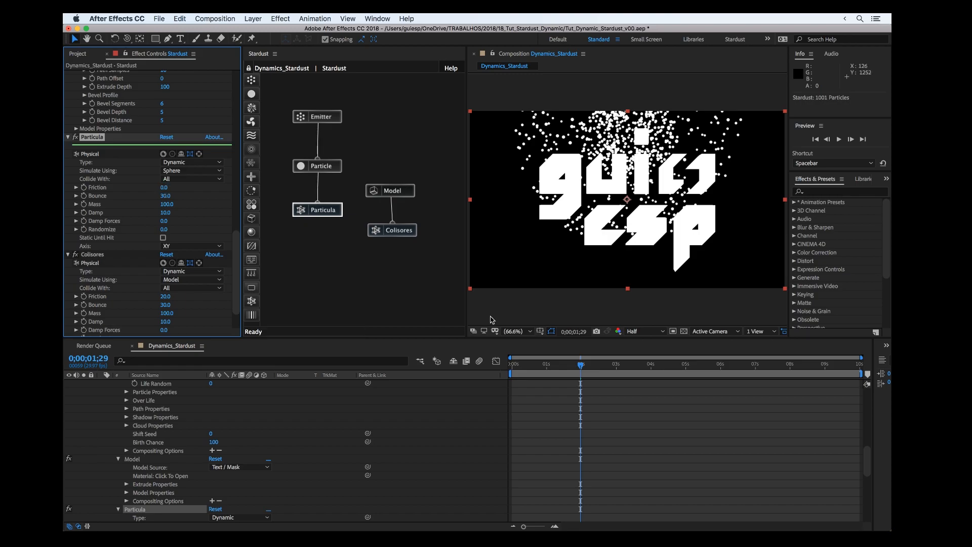
{"action": "left_click_drag", "start_coordinate": [568, 365], "coordinate": [501, 357]}
{"action": "key", "text": "space"}
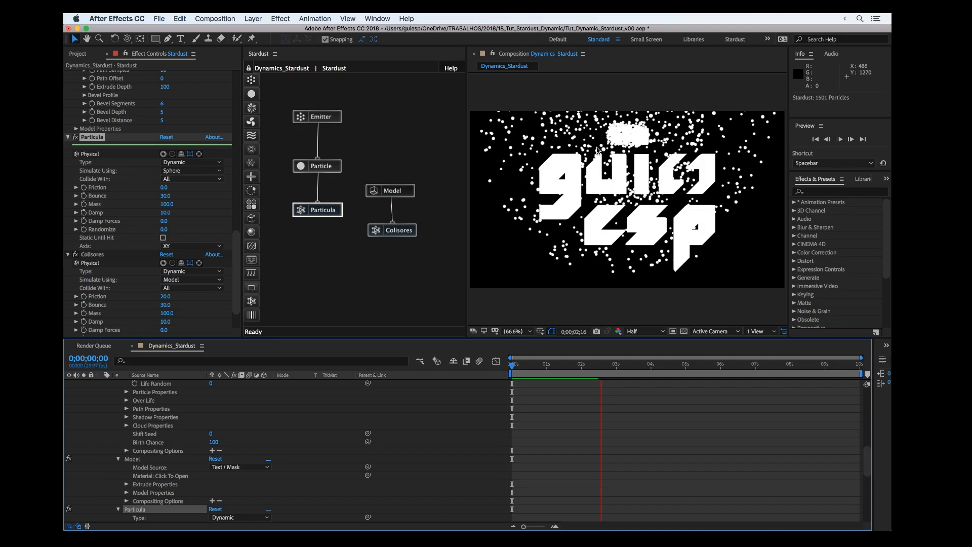
{"action": "key", "text": "space"}
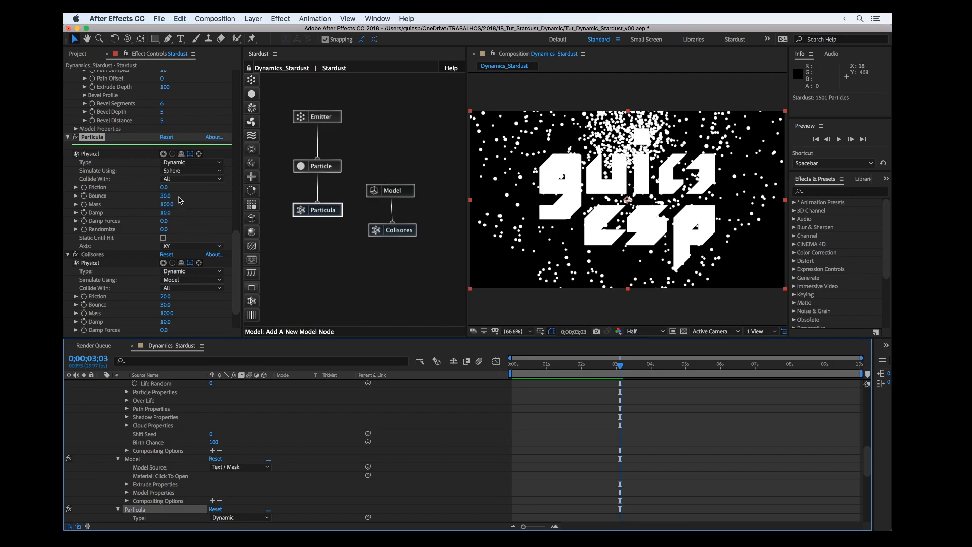
Step: Expand the Stardust effect's Physics settings, including Cache Folder, and set Simulation to On
{"action": "scroll", "coordinate": [180, 200], "scroll_direction": "down", "scroll_amount": 2}
{"action": "scroll", "coordinate": [153, 175], "scroll_direction": "up", "scroll_amount": 20}
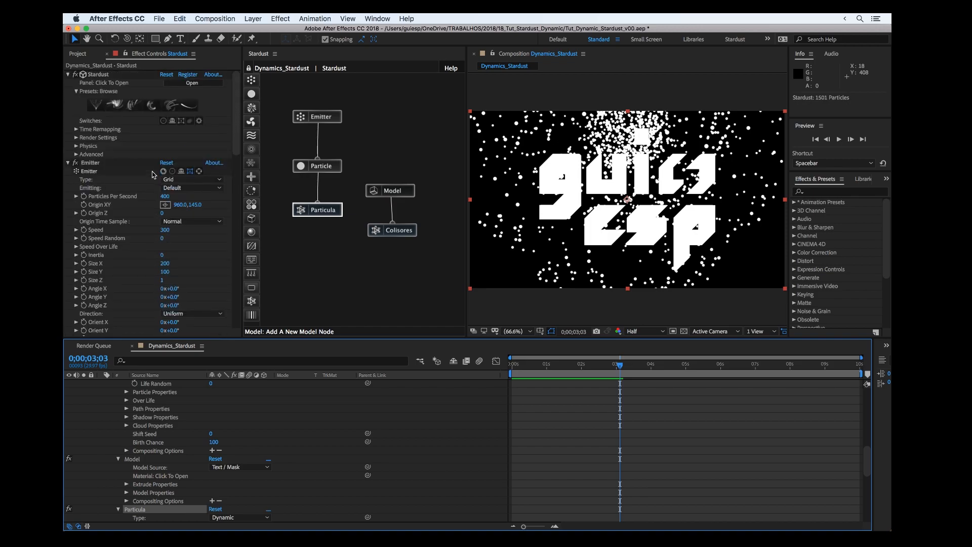
{"action": "left_click", "coordinate": [99, 74]}
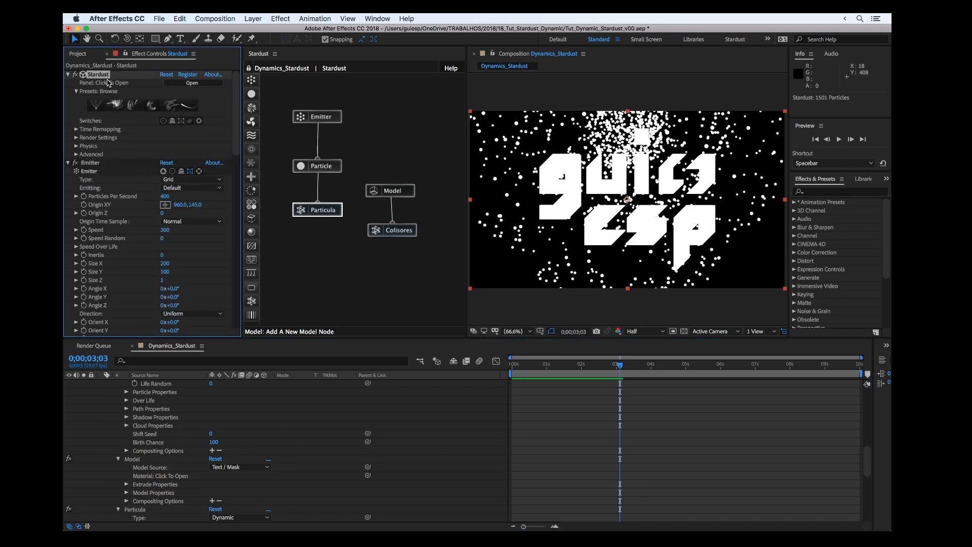
{"action": "left_click", "coordinate": [76, 147]}
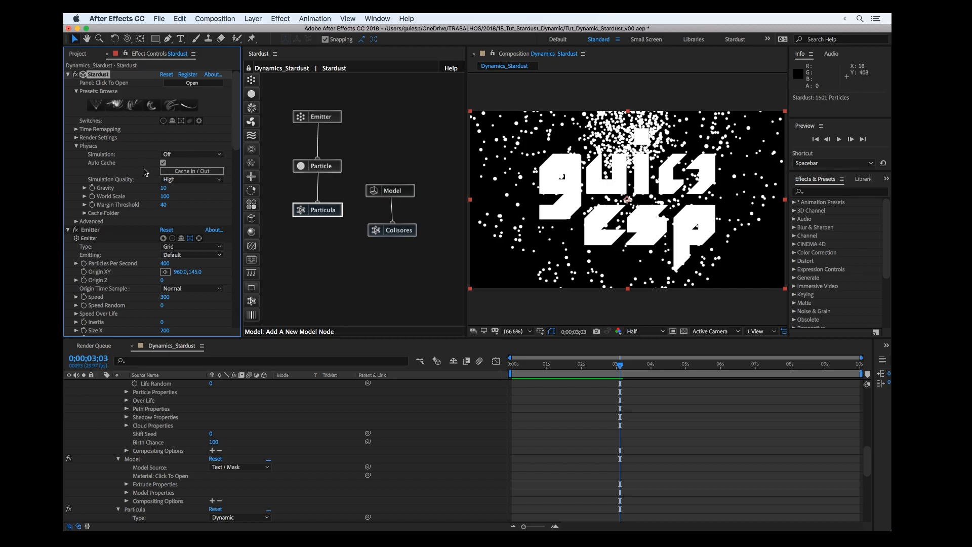
{"action": "left_click", "coordinate": [85, 213]}
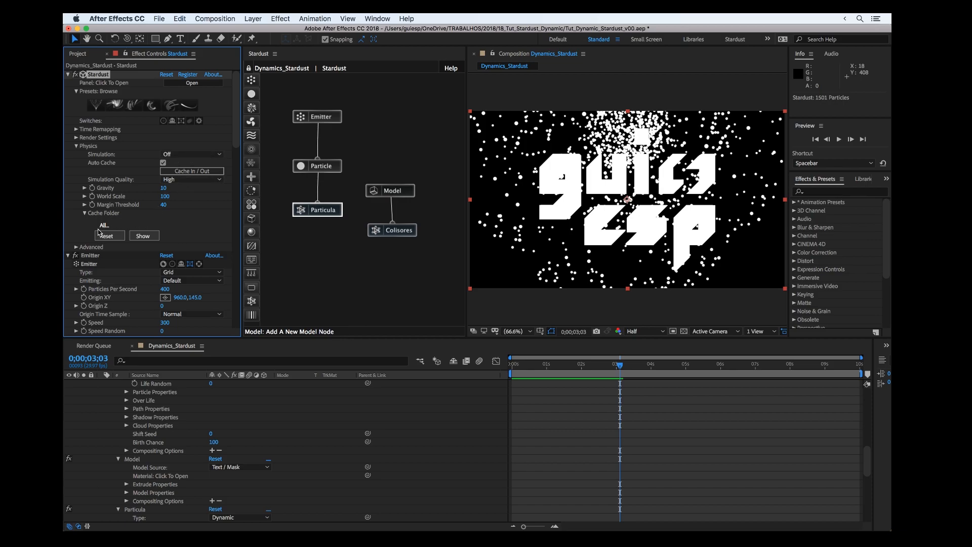
{"action": "left_click", "coordinate": [185, 154]}
{"action": "left_click", "coordinate": [184, 172]}
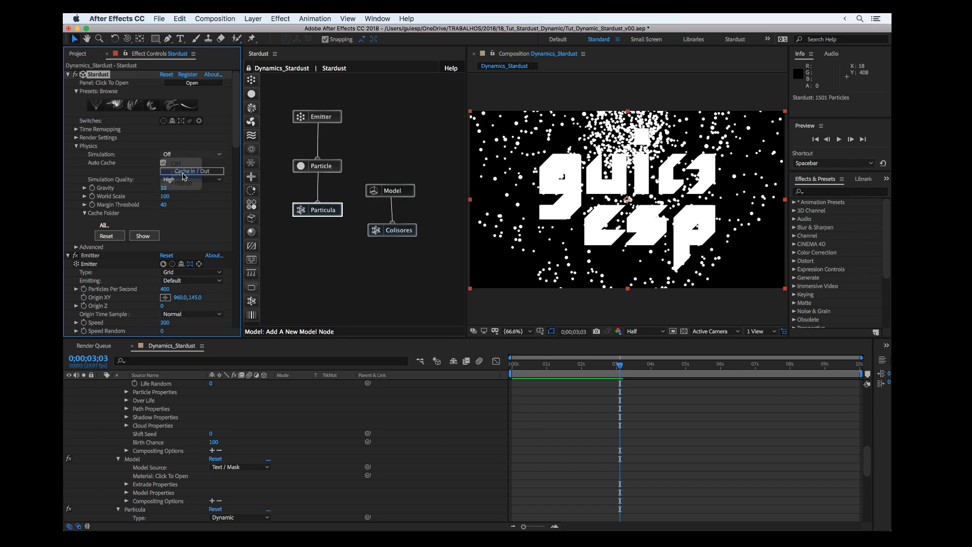
Step: Play the physics simulation from the first frame and return to the start of the timeline
{"action": "left_click_drag", "start_coordinate": [548, 365], "coordinate": [481, 361]}
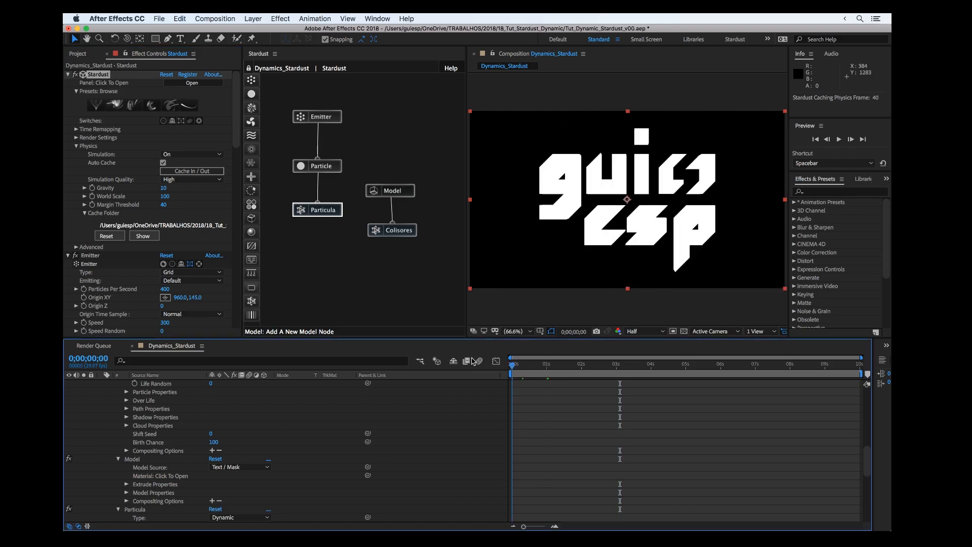
{"action": "key", "text": "space"}
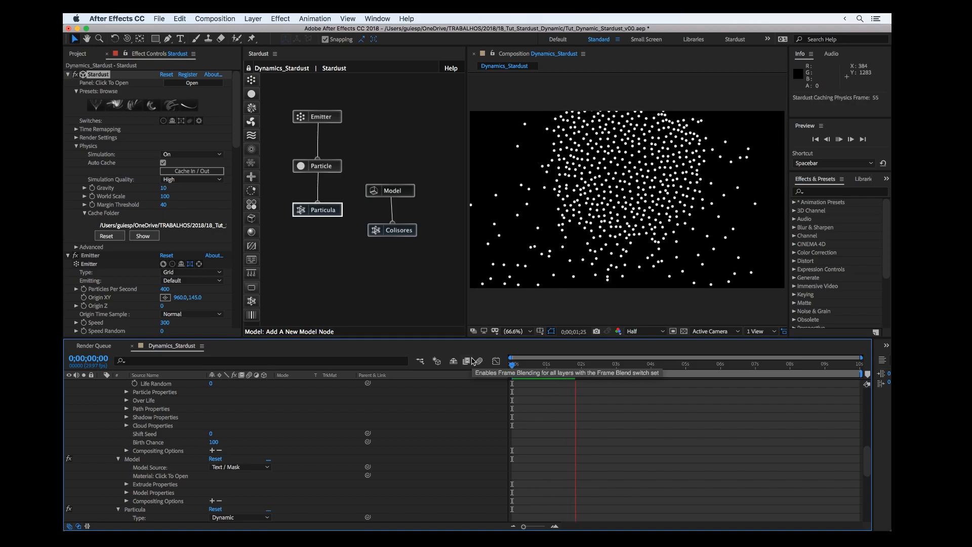
{"action": "key", "text": "space"}
{"action": "left_click_drag", "start_coordinate": [576, 374], "coordinate": [507, 358]}
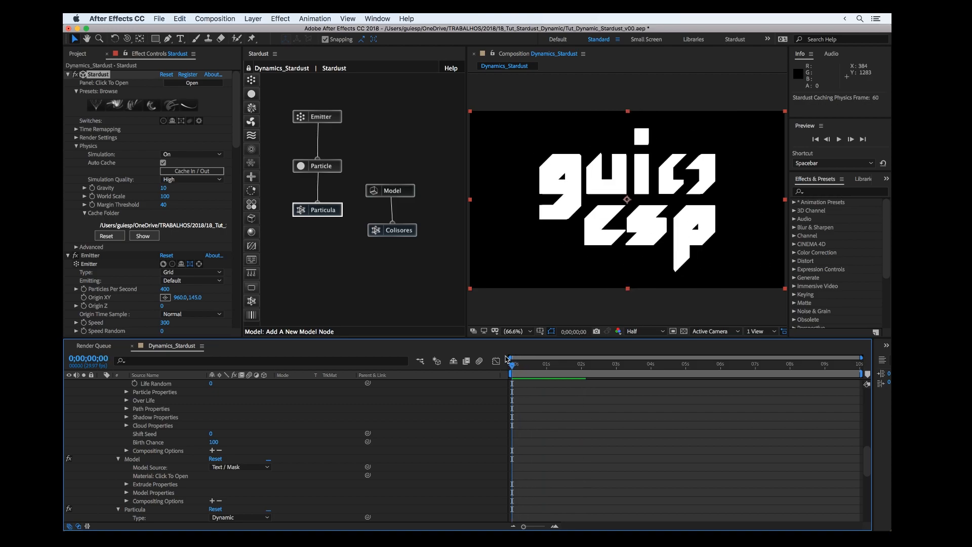
Step: Set the Colisores node's physical Type to Kinematic
{"action": "left_click", "coordinate": [397, 232]}
{"action": "scroll", "coordinate": [169, 289], "scroll_direction": "down", "scroll_amount": 1}
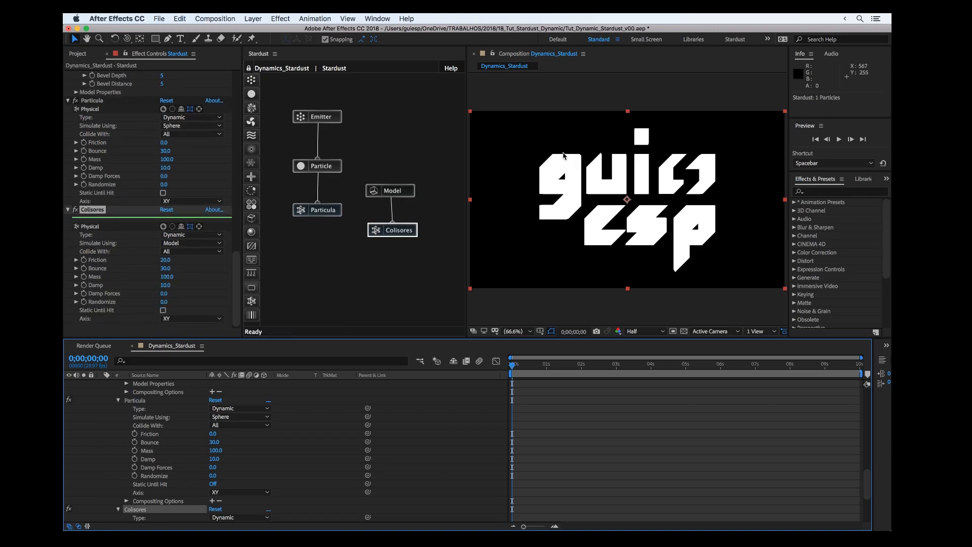
{"action": "left_click", "coordinate": [190, 235]}
{"action": "left_click", "coordinate": [187, 255]}
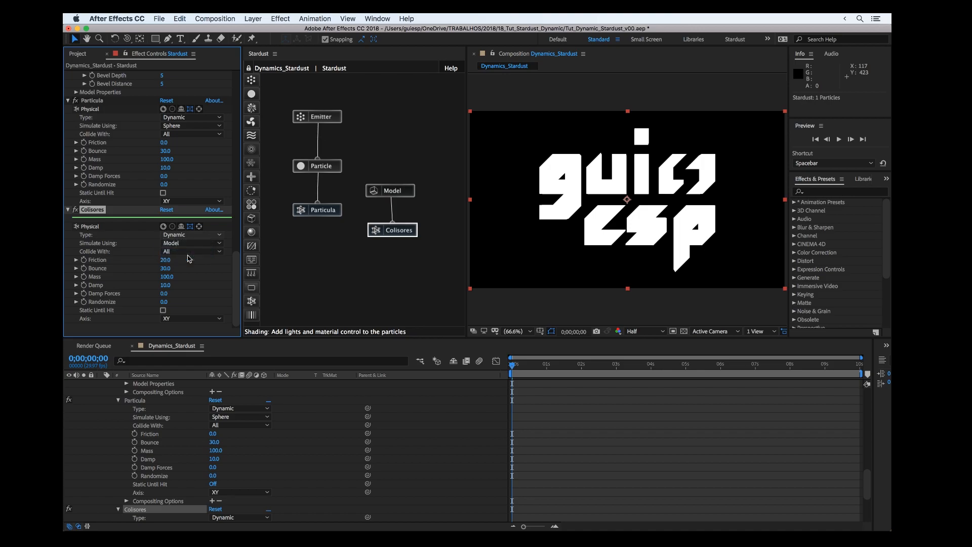
Step: Preview the particles colliding with the logo and move the current time to 0;00;04;09
{"action": "key", "text": "space"}
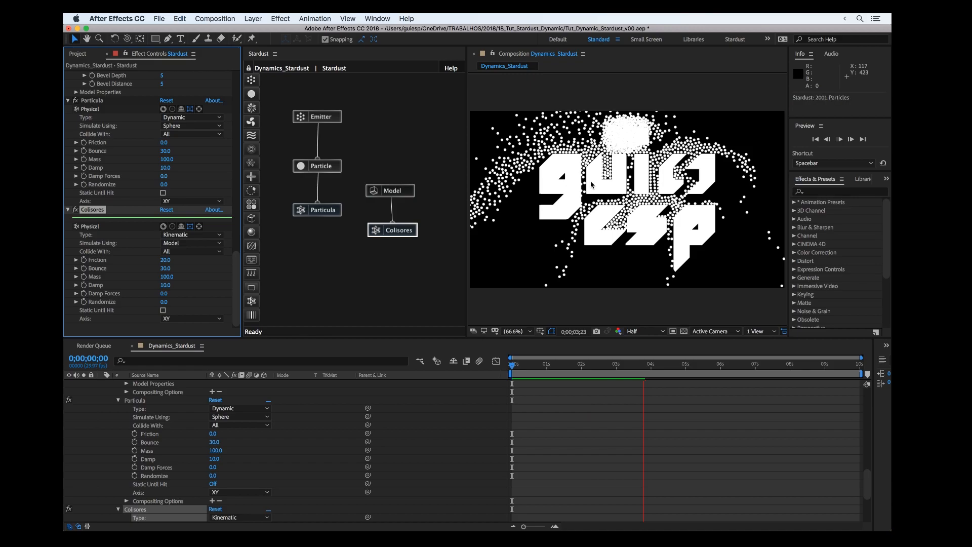
{"action": "key", "text": "space"}
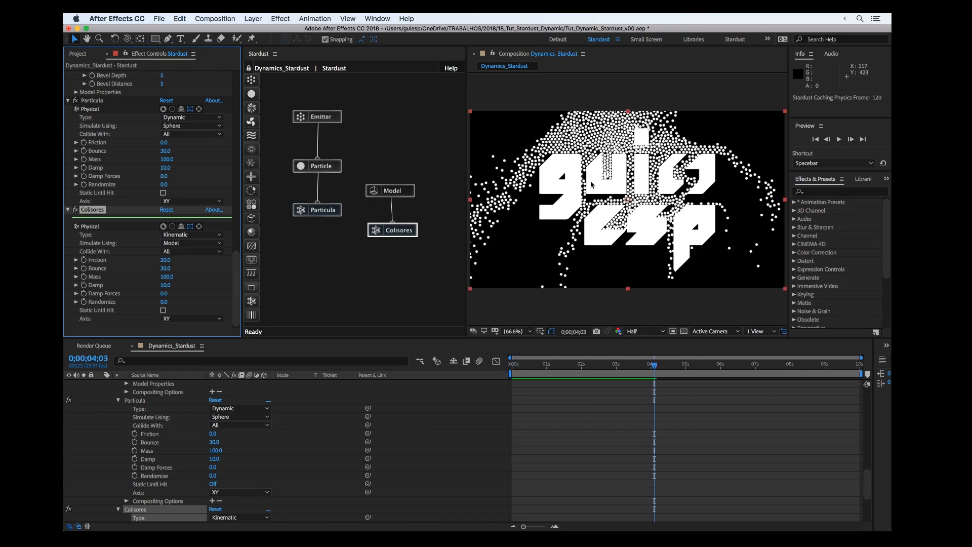
{"action": "left_click_drag", "start_coordinate": [611, 370], "coordinate": [662, 350]}
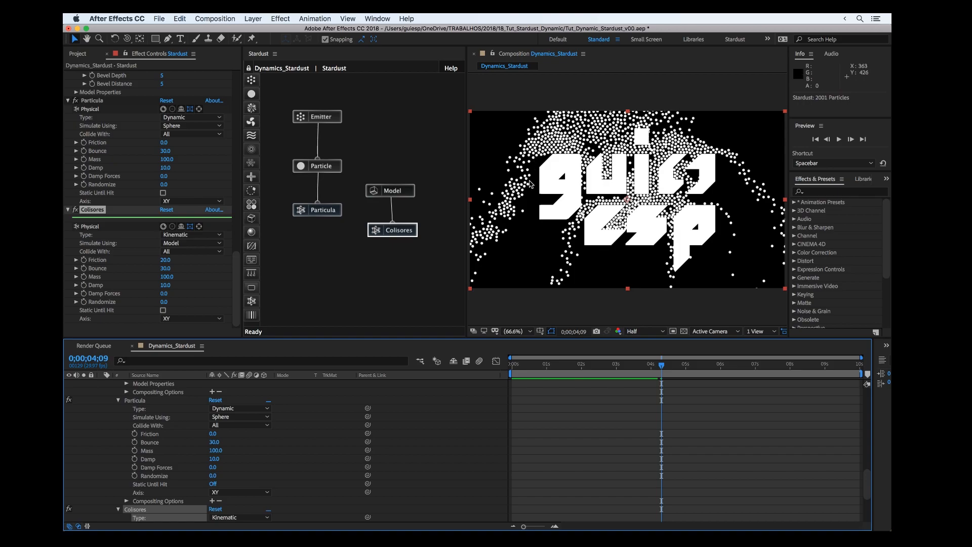
Step: Check the Stardust physics Simulation options, keep it at On, and examine the collision at 0;00;05;02
{"action": "scroll", "coordinate": [137, 160], "scroll_direction": "up", "scroll_amount": 10}
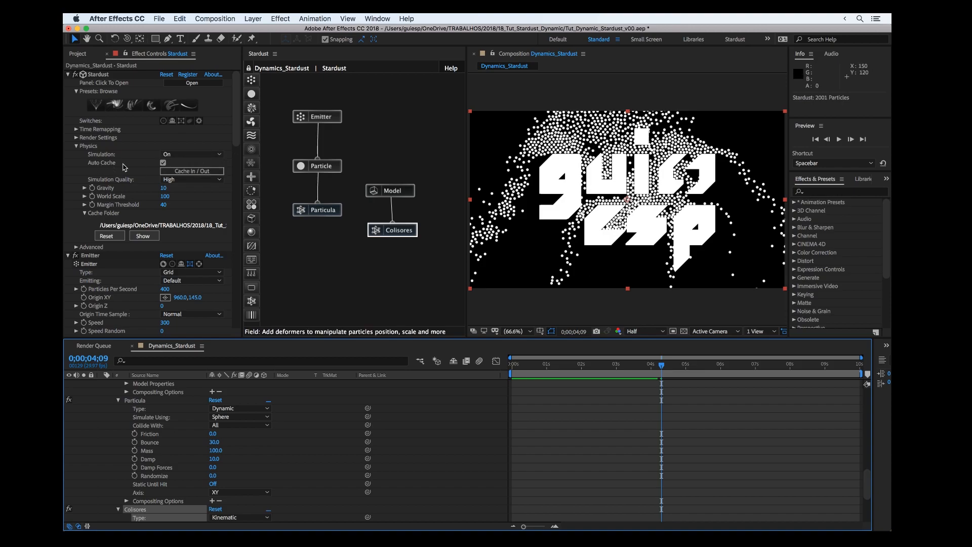
{"action": "left_click", "coordinate": [176, 155]}
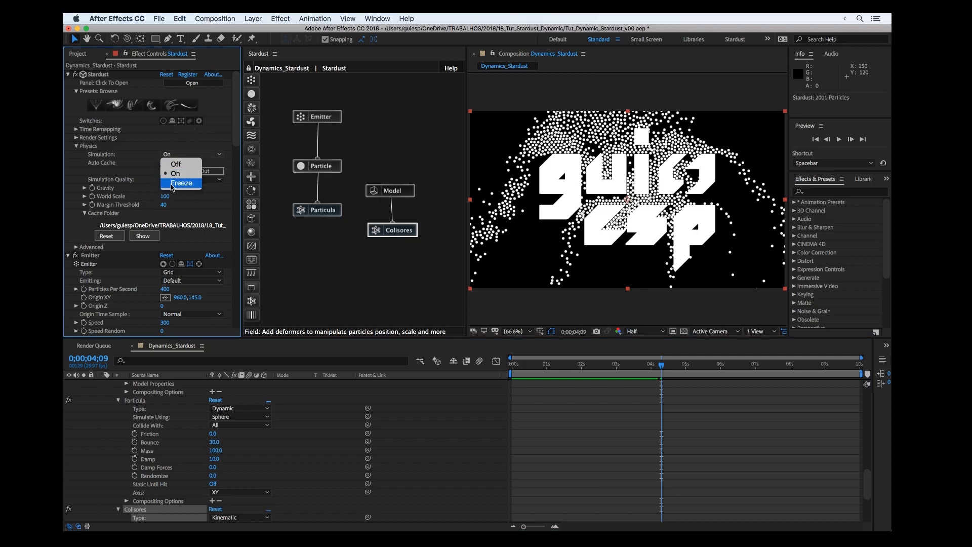
{"action": "left_click", "coordinate": [130, 169]}
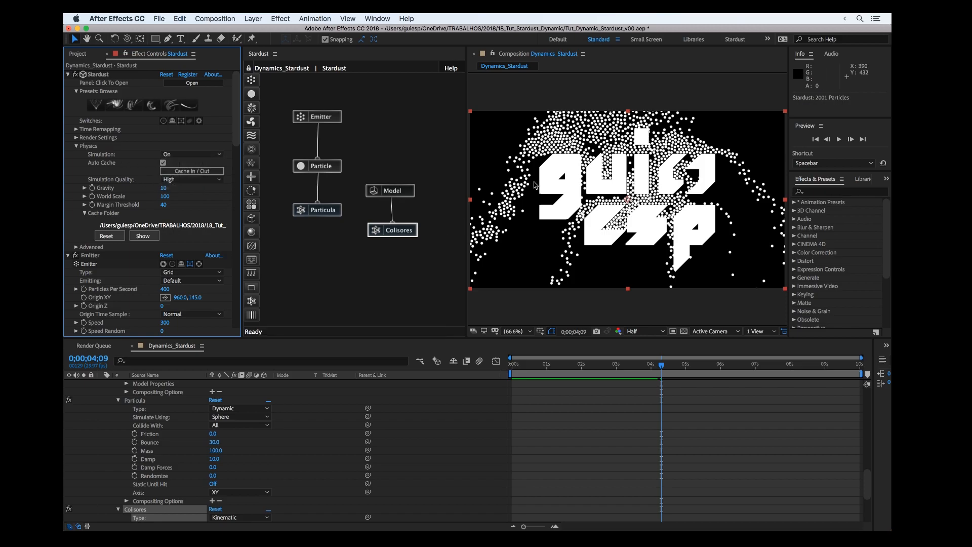
{"action": "left_click_drag", "start_coordinate": [564, 371], "coordinate": [689, 388]}
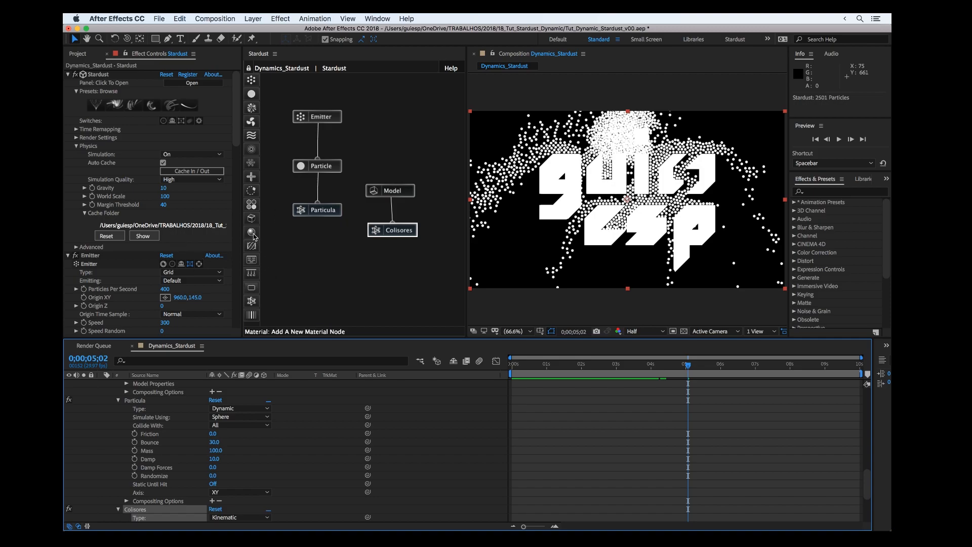
Step: Add a second Model node, naming the existing logo model Logo and the new one Paredes
{"action": "left_click_drag", "start_coordinate": [252, 218], "coordinate": [317, 238]}
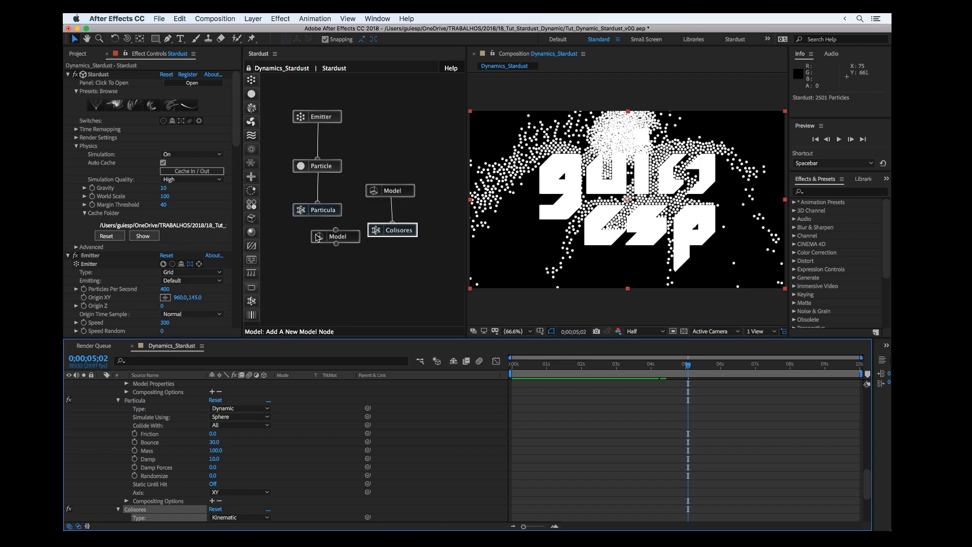
{"action": "left_click", "coordinate": [386, 192]}
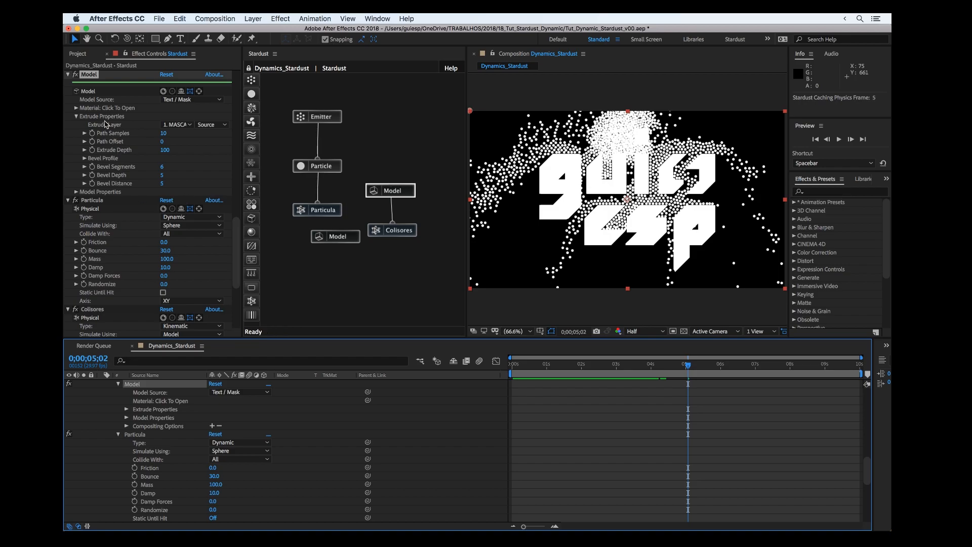
{"action": "key", "text": "Return"}
{"action": "type", "text": "Logo"}
{"action": "key", "text": "Return"}
{"action": "left_click", "coordinate": [334, 237]}
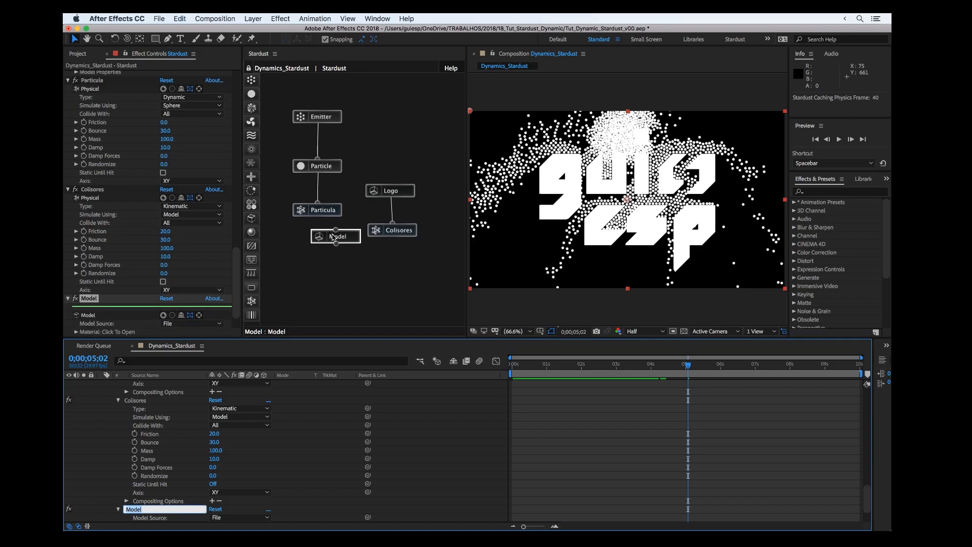
{"action": "type", "text": "Paredes"}
{"action": "key", "text": "Return"}
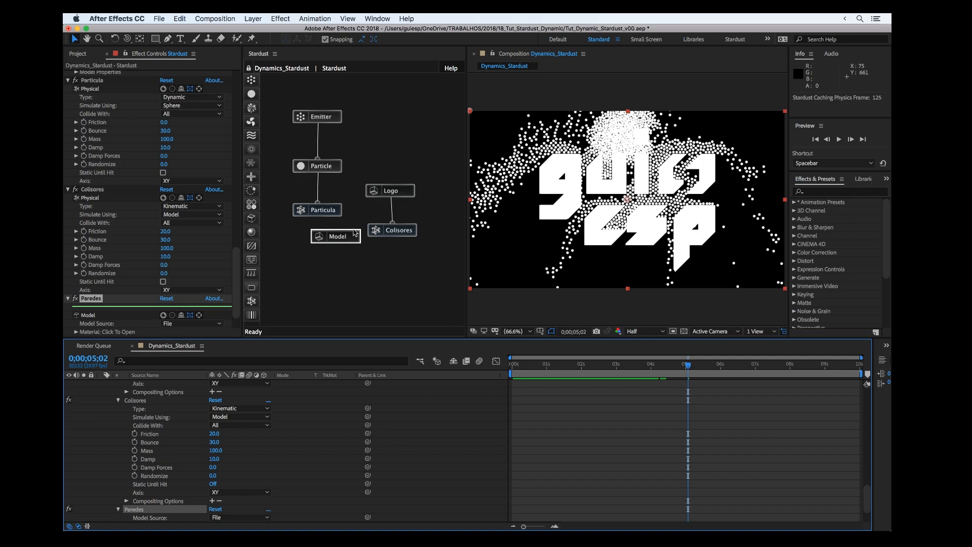
Step: Place Paredes and Logo side by side above Colisores and connect Paredes to Colisores
{"action": "left_click_drag", "start_coordinate": [384, 196], "coordinate": [409, 188]}
{"action": "left_click_drag", "start_coordinate": [333, 239], "coordinate": [393, 223]}
{"action": "left_click_drag", "start_coordinate": [411, 184], "coordinate": [413, 187]}
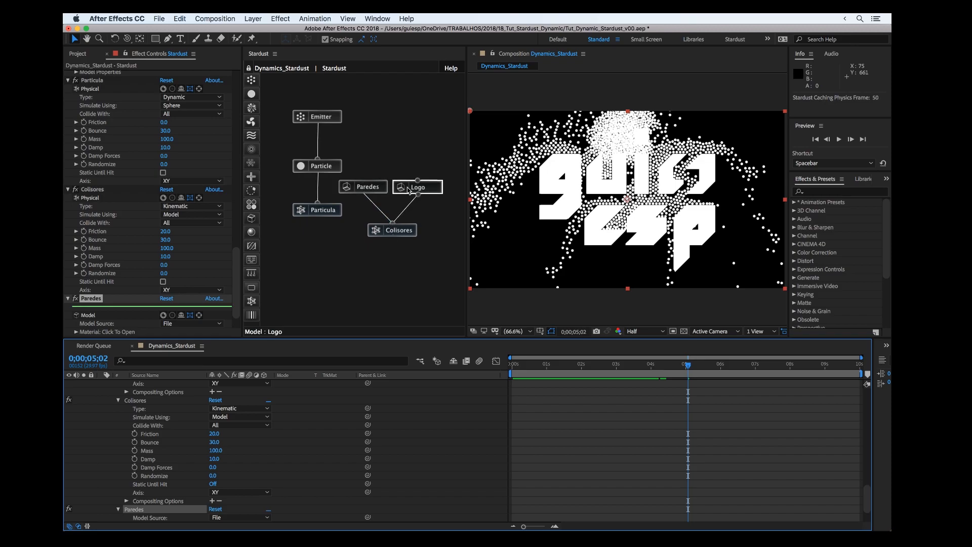
Step: Review the Colisores settings, collapse the Stardust layer's properties in the timeline, and return to the first frame
{"action": "left_click", "coordinate": [385, 235]}
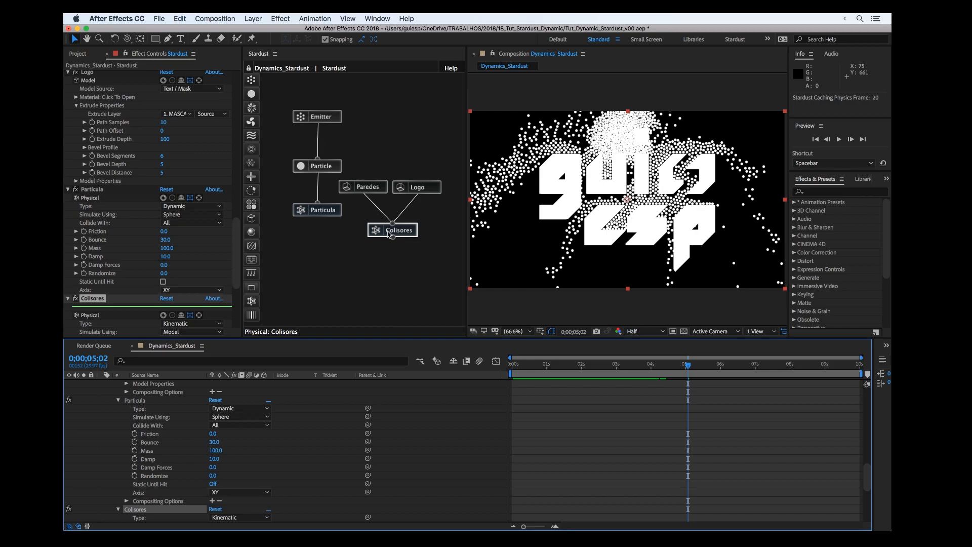
{"action": "scroll", "coordinate": [159, 286], "scroll_direction": "down", "scroll_amount": 5}
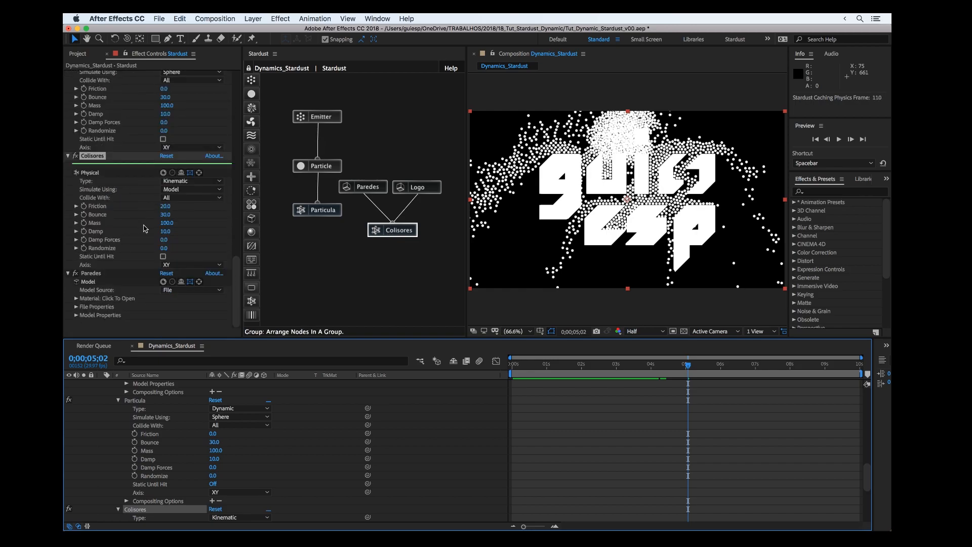
{"action": "scroll", "coordinate": [127, 405], "scroll_direction": "up", "scroll_amount": 10}
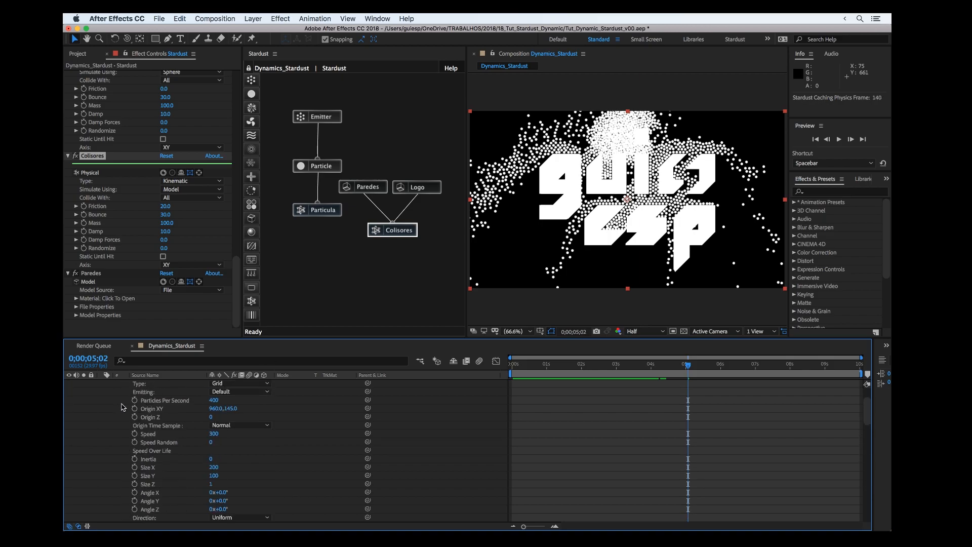
{"action": "left_click", "coordinate": [102, 393]}
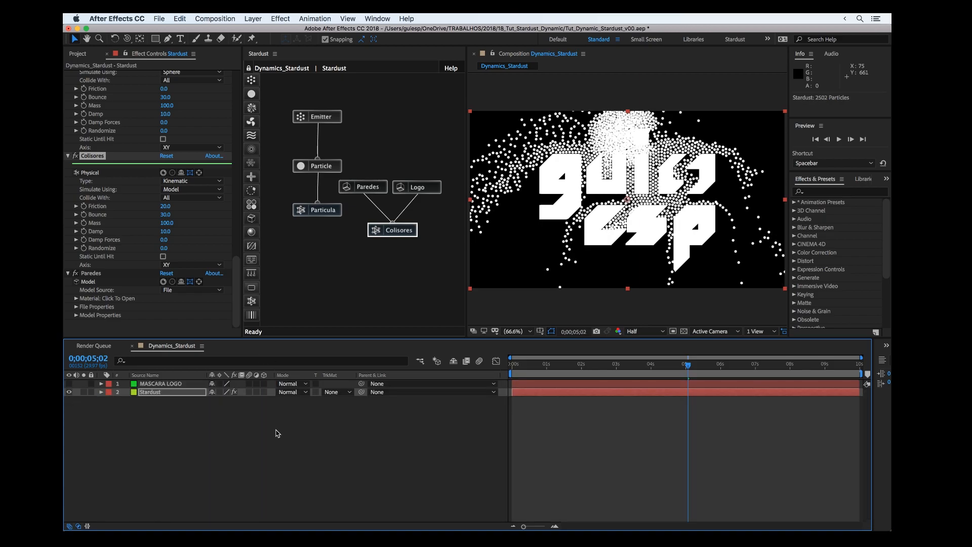
{"action": "left_click", "coordinate": [276, 429]}
{"action": "left_click", "coordinate": [546, 365]}
{"action": "left_click_drag", "start_coordinate": [546, 366], "coordinate": [499, 362]}
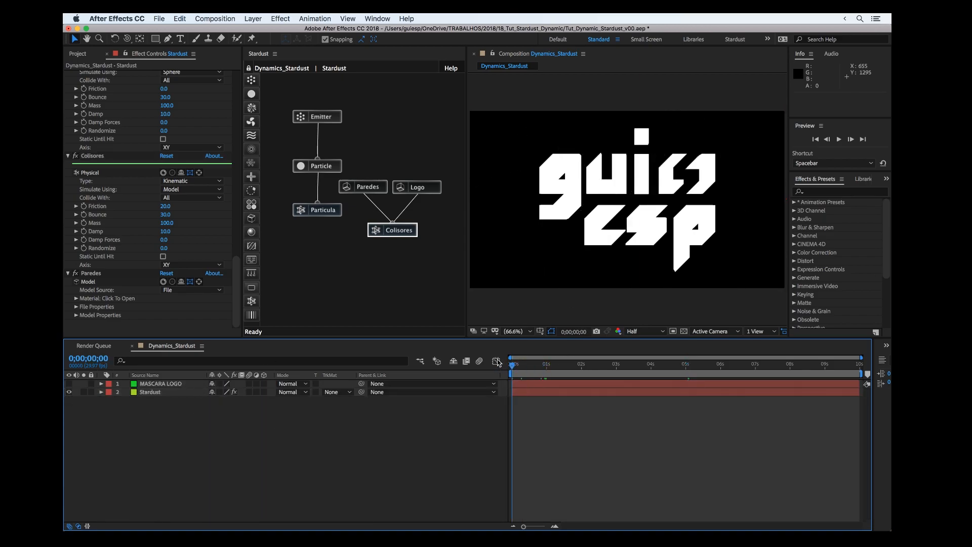
Step: Create a 1920 × 1080 px green solid named PAREDES and add a rectangular mask covering the whole layer
{"action": "scroll", "coordinate": [540, 196], "scroll_direction": "down", "scroll_amount": 2}
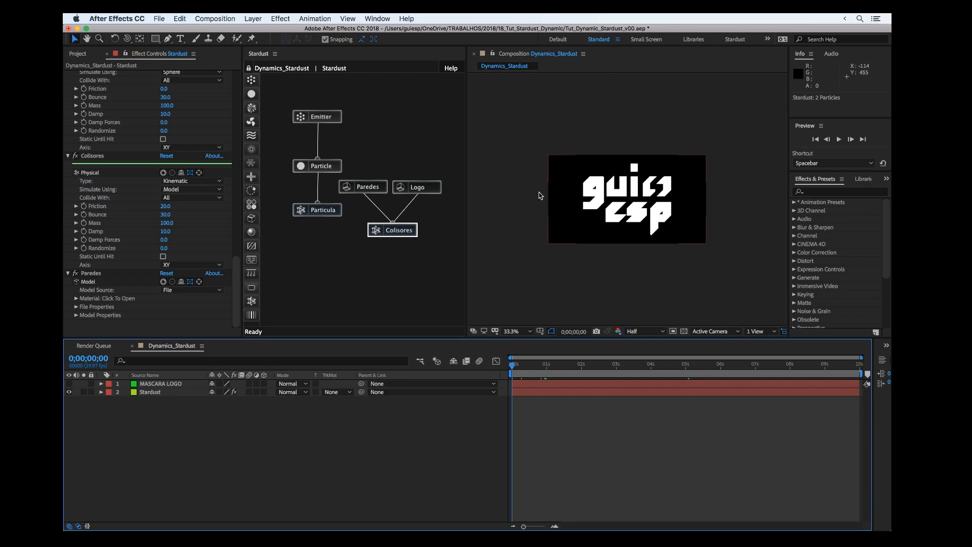
{"action": "right_click", "coordinate": [226, 409]}
{"action": "mouse_move", "coordinate": [255, 417]}
{"action": "left_click", "coordinate": [388, 439]}
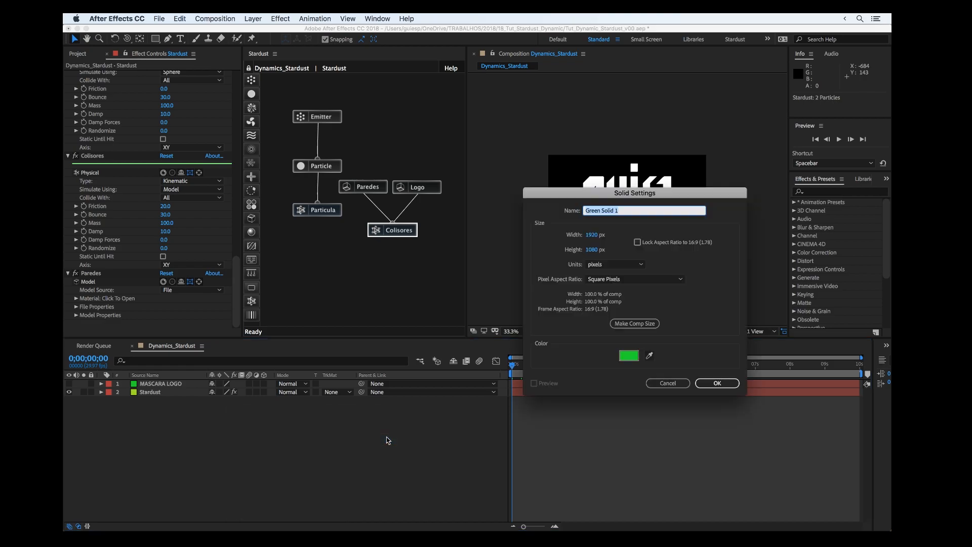
{"action": "type", "text": "PAREDES"}
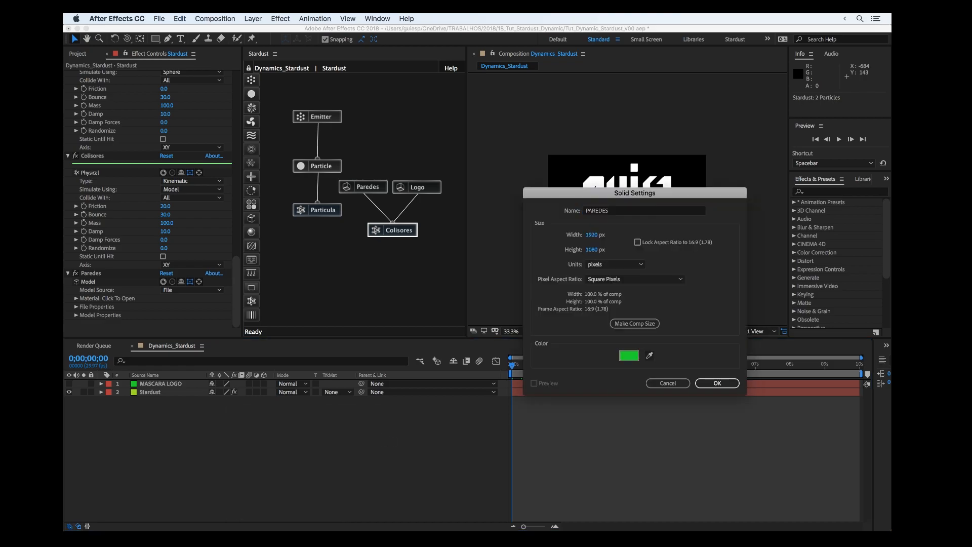
{"action": "key", "text": "Return"}
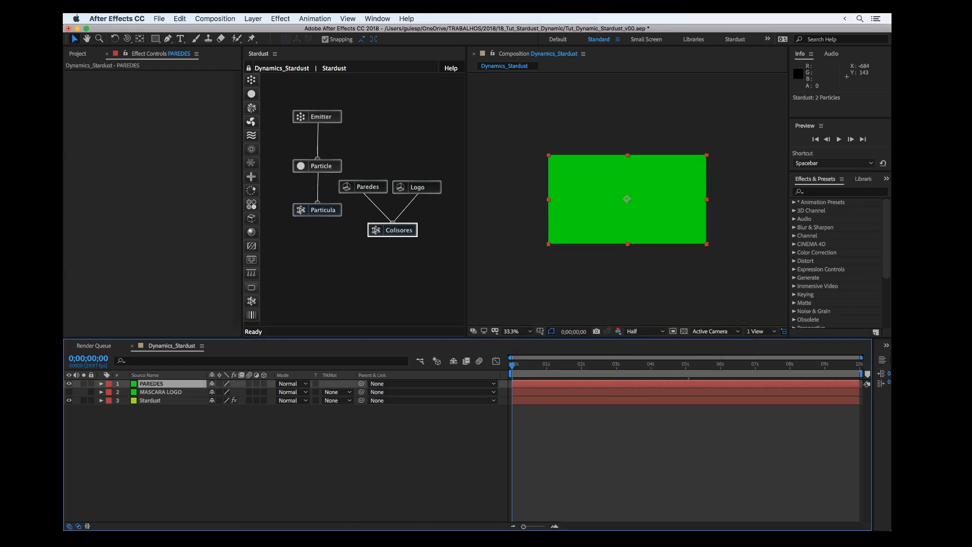
{"action": "double_click", "coordinate": [155, 39]}
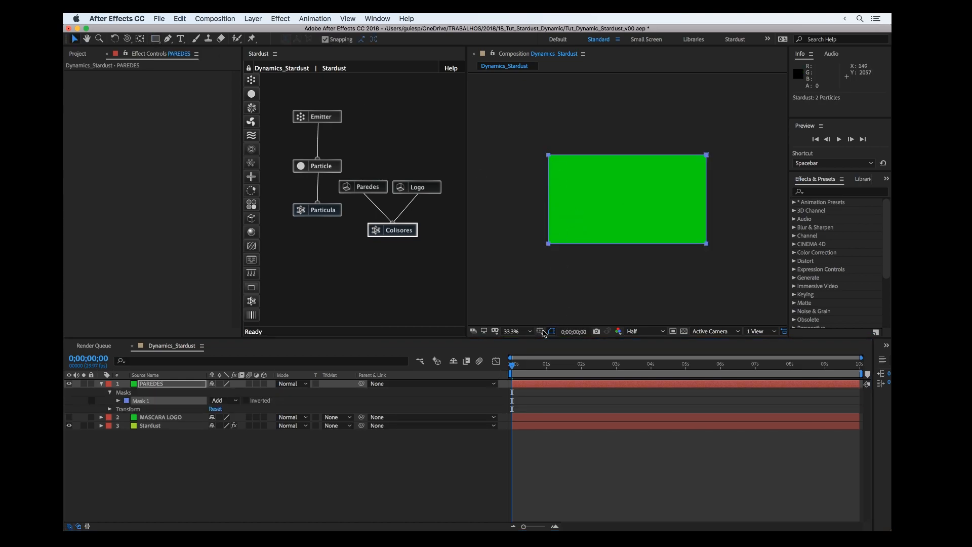
Step: Display the grid over the composition with the whole green solid in view
{"action": "left_click", "coordinate": [540, 335]}
{"action": "left_click", "coordinate": [555, 362]}
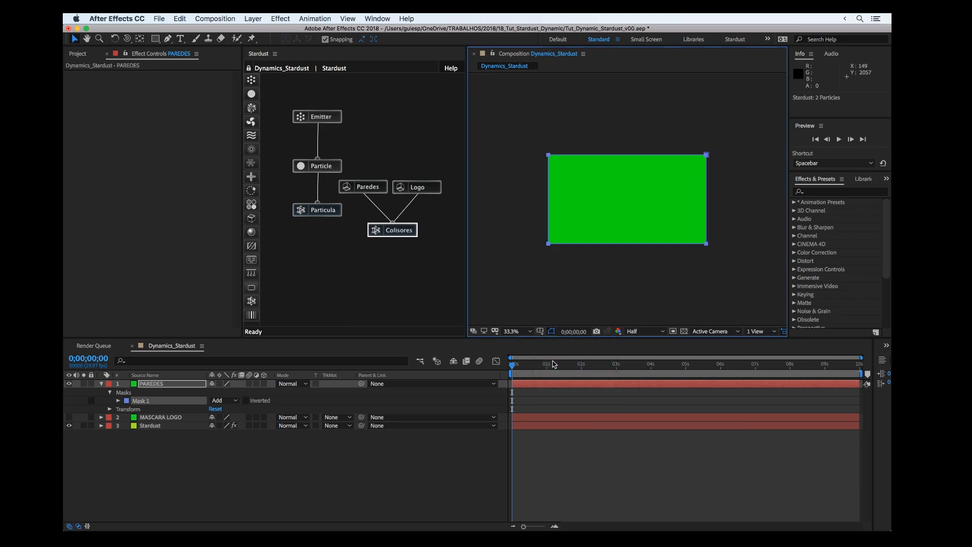
{"action": "key", "text": "period"}
{"action": "key", "text": "comma"}
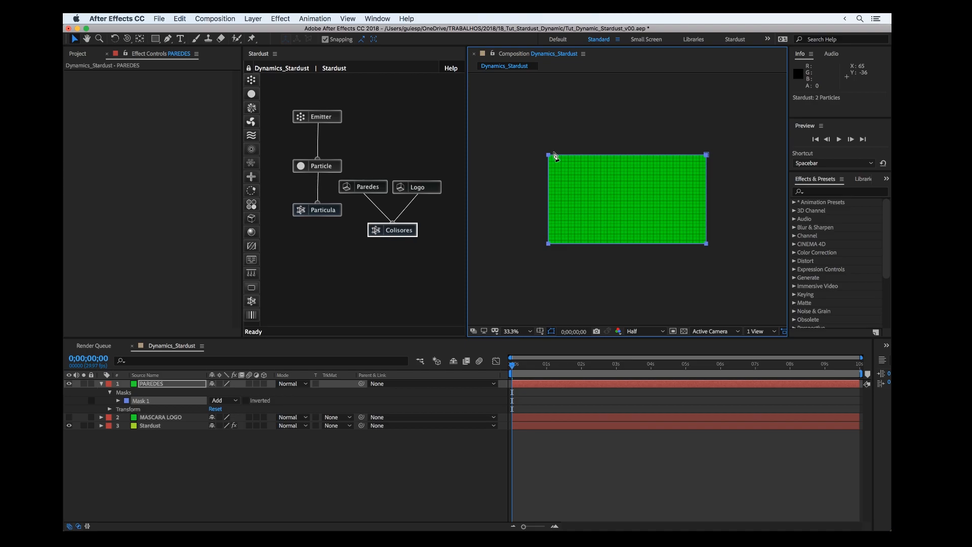
Step: Add two vertices near the ends of the PAREDES mask's upper edge and move them down to just above the lower edge
{"action": "key", "text": "g"}
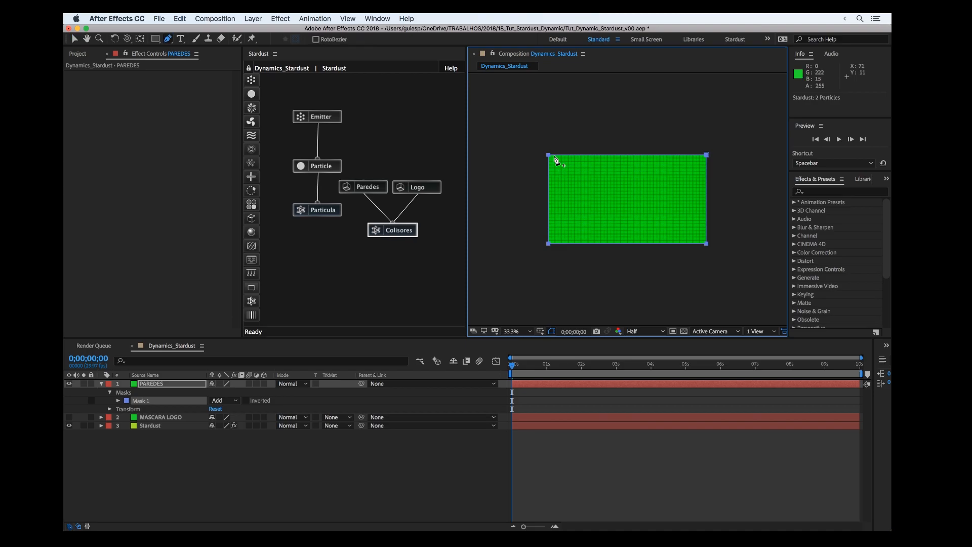
{"action": "left_click", "coordinate": [555, 156]}
{"action": "left_click", "coordinate": [701, 155]}
{"action": "key", "text": "v"}
{"action": "left_click", "coordinate": [555, 157]}
{"action": "left_click_drag", "start_coordinate": [556, 157], "coordinate": [559, 235]}
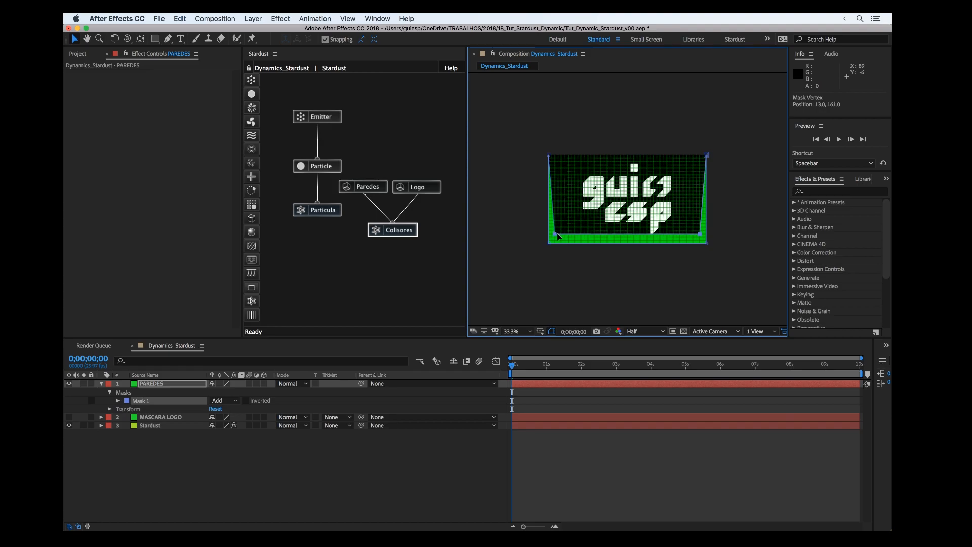
Step: Add a vertex near the lower end of each inner mask side and raise both to the upper edge, forming U-shaped walls
{"action": "key", "text": "period"}
{"action": "key", "text": "period"}
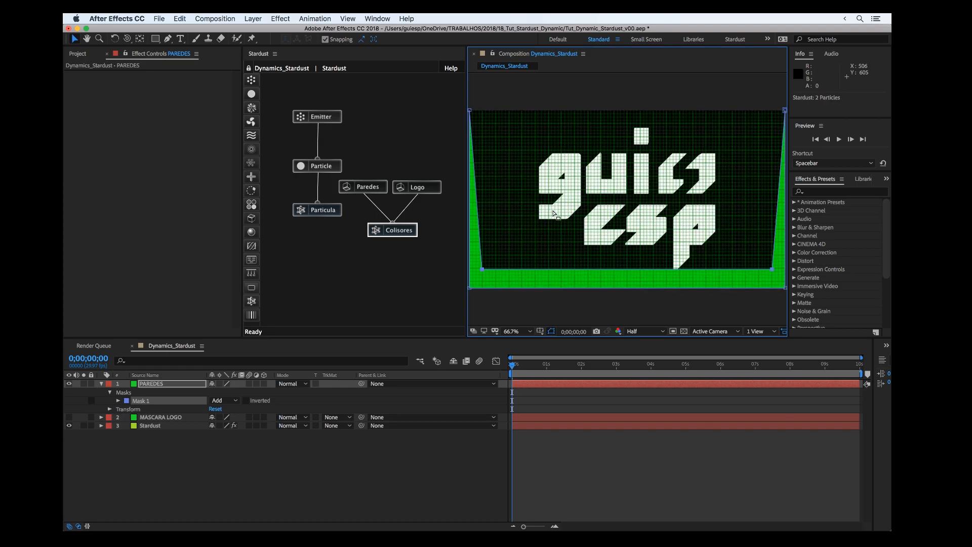
{"action": "key", "text": "comma"}
{"action": "key", "text": "comma"}
{"action": "left_click", "coordinate": [558, 279]}
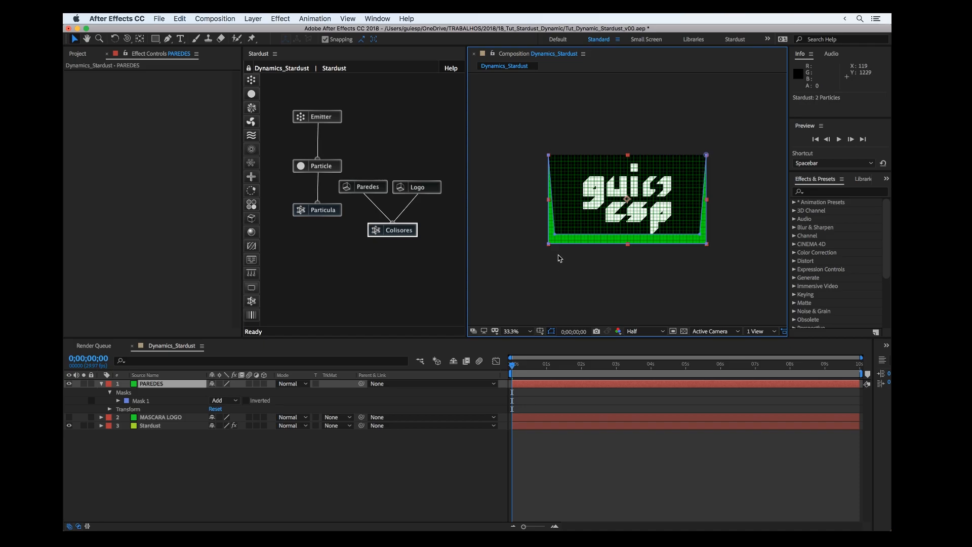
{"action": "key", "text": "g"}
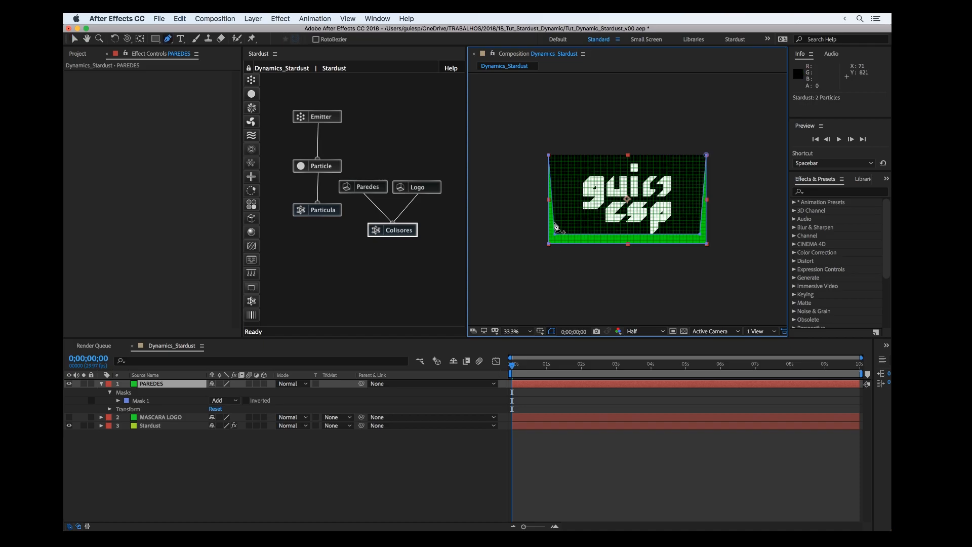
{"action": "left_click", "coordinate": [555, 224]}
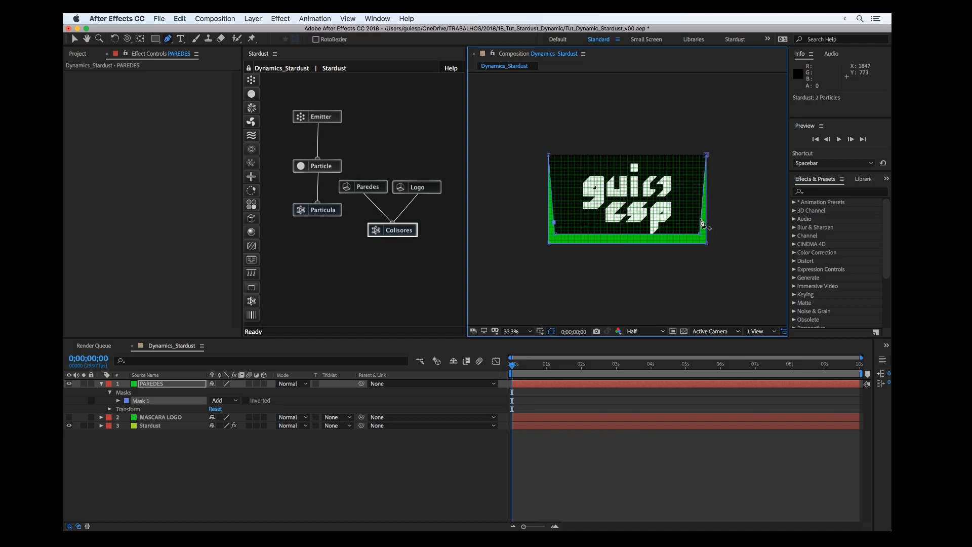
{"action": "key", "text": "v"}
{"action": "left_click_drag", "start_coordinate": [702, 223], "coordinate": [700, 153]}
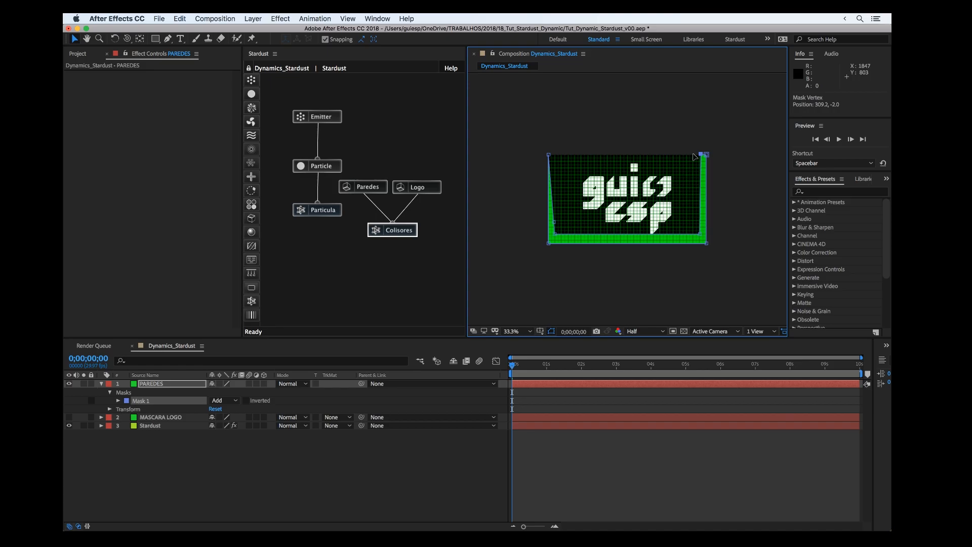
{"action": "left_click_drag", "start_coordinate": [554, 223], "coordinate": [560, 157]}
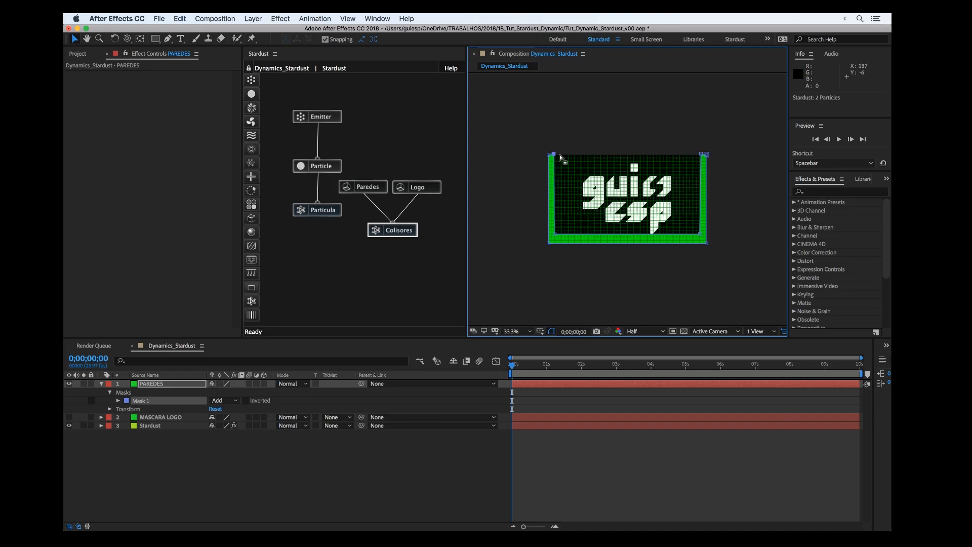
Step: Align the two inner upper mask vertices with the solid's upper edge and turn off the composition grid
{"action": "key", "text": "period"}
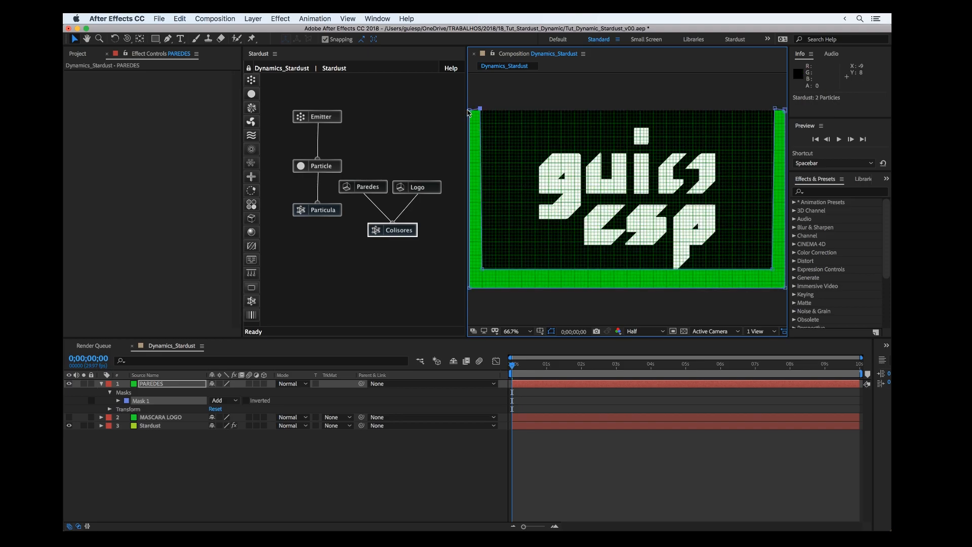
{"action": "left_click", "coordinate": [481, 109]}
{"action": "left_click", "coordinate": [480, 110]}
{"action": "left_click_drag", "start_coordinate": [480, 108], "coordinate": [480, 111]}
{"action": "left_click", "coordinate": [541, 331]}
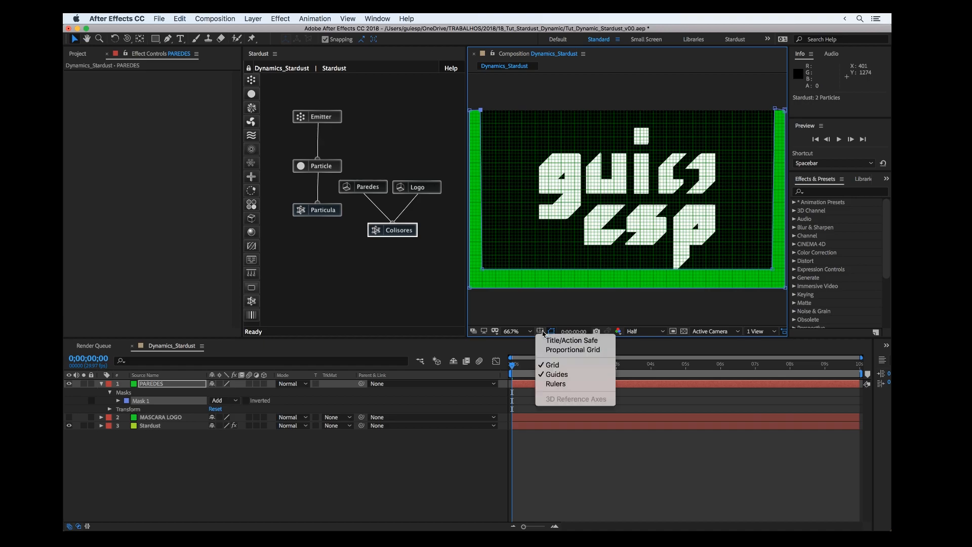
{"action": "left_click", "coordinate": [552, 364]}
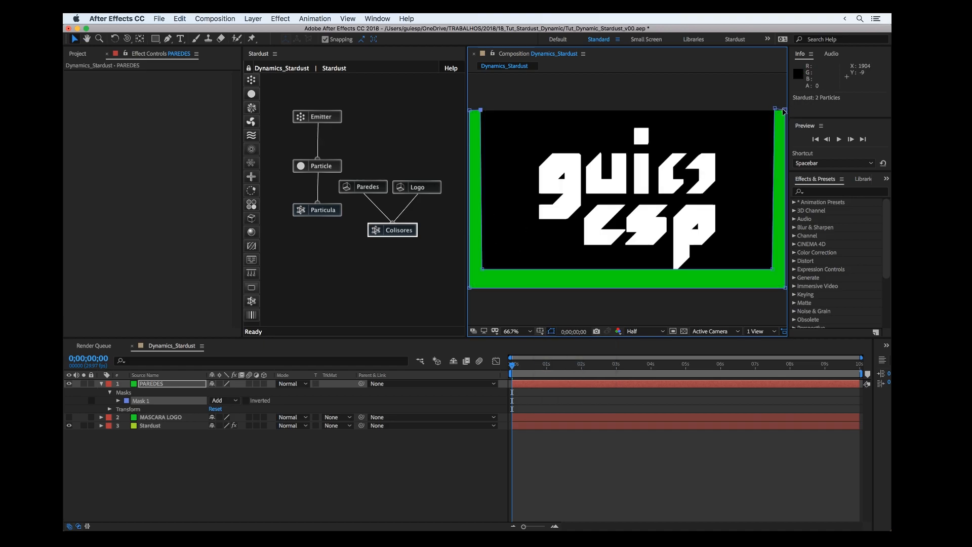
{"action": "left_click", "coordinate": [776, 110]}
{"action": "left_click_drag", "start_coordinate": [776, 111], "coordinate": [775, 115]}
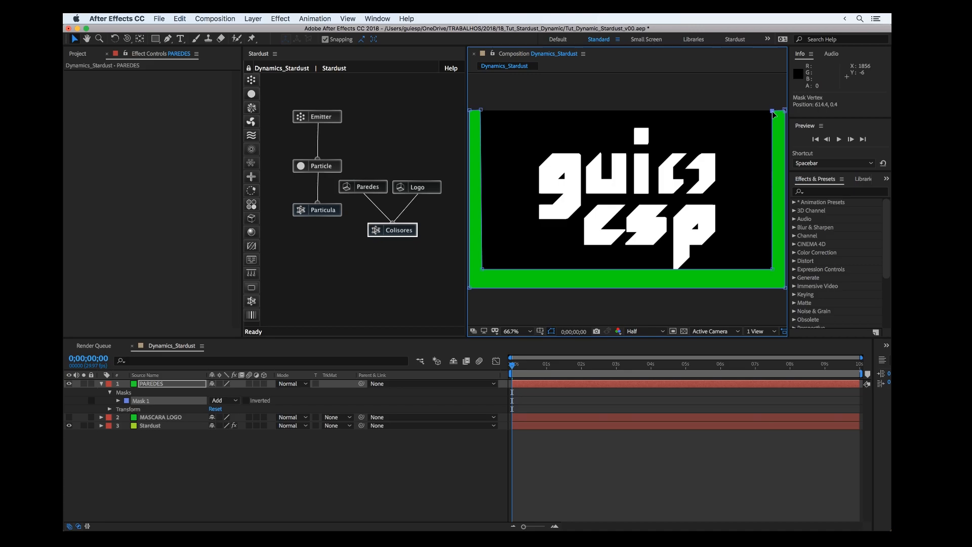
Step: Deselect the mask vertices and hide the PAREDES solid layer
{"action": "left_click", "coordinate": [741, 103]}
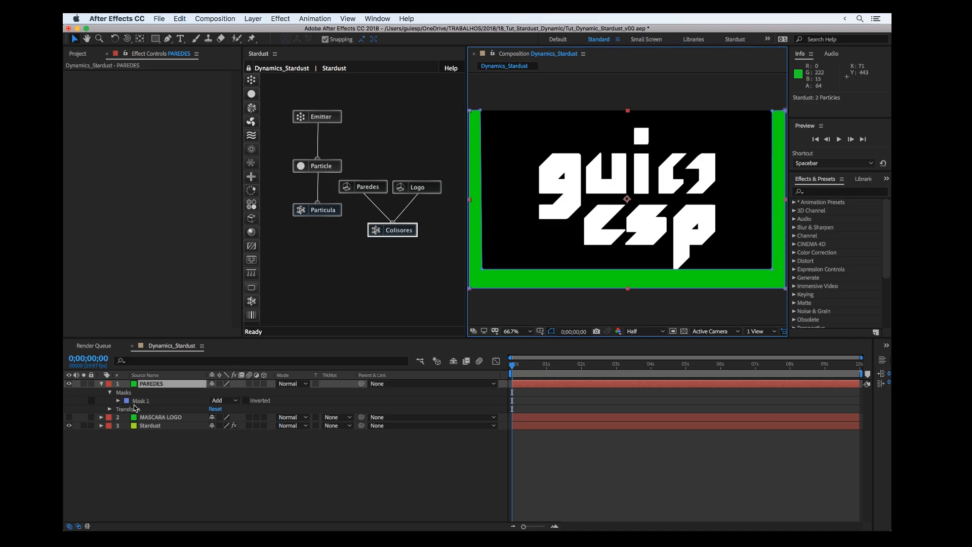
{"action": "left_click", "coordinate": [69, 384]}
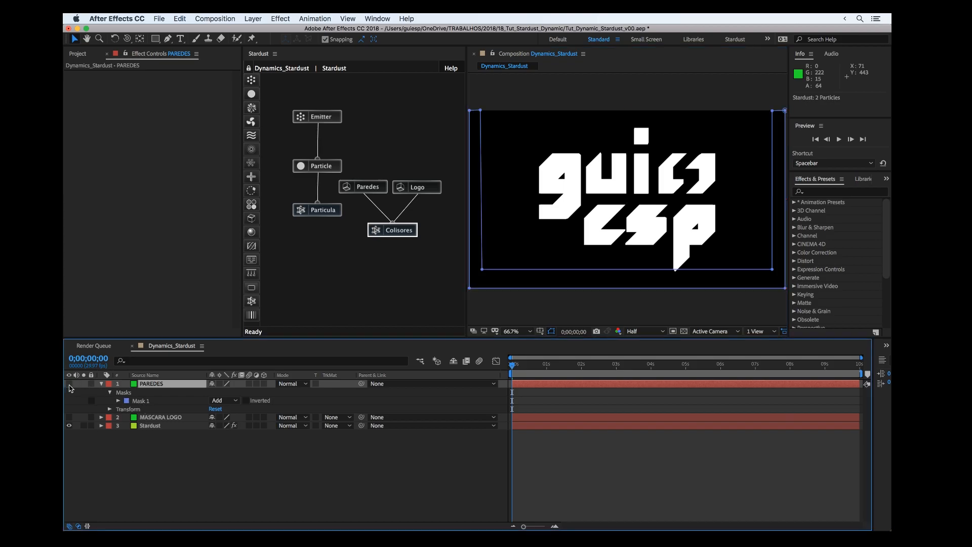
{"action": "left_click", "coordinate": [269, 461]}
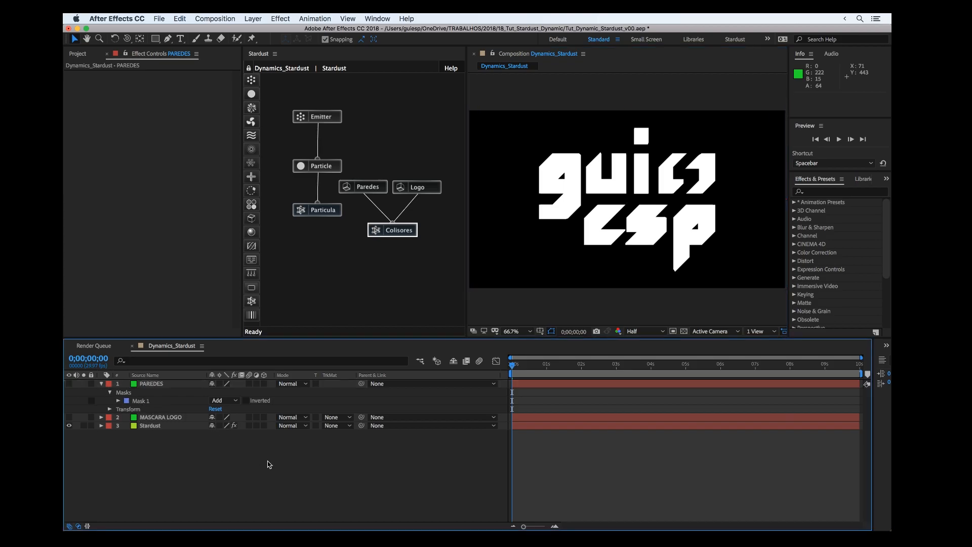
Step: Set the Paredes model source to Text / Mask with PAREDES as the extrude layer, and preview the simulation
{"action": "left_click", "coordinate": [362, 187]}
{"action": "scroll", "coordinate": [144, 260], "scroll_direction": "down", "scroll_amount": 2}
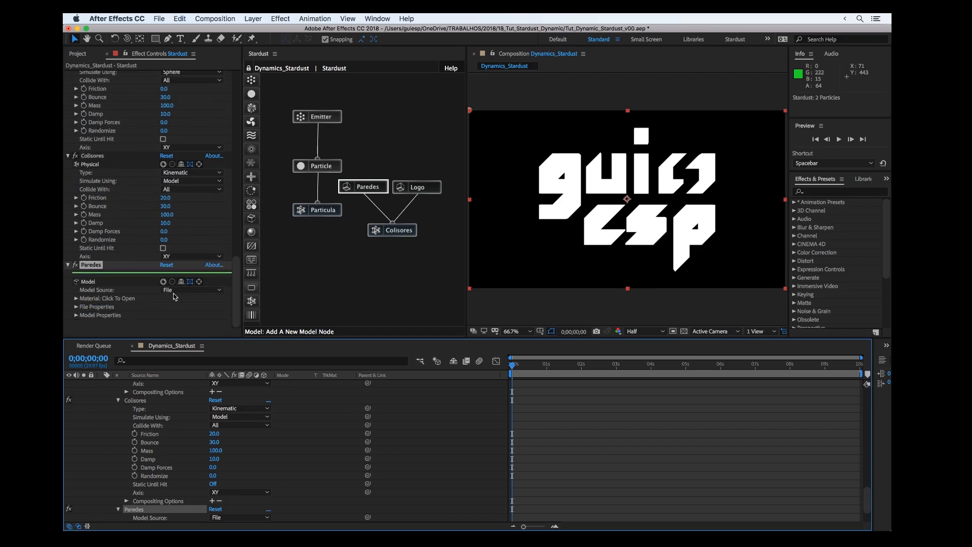
{"action": "left_click", "coordinate": [182, 291]}
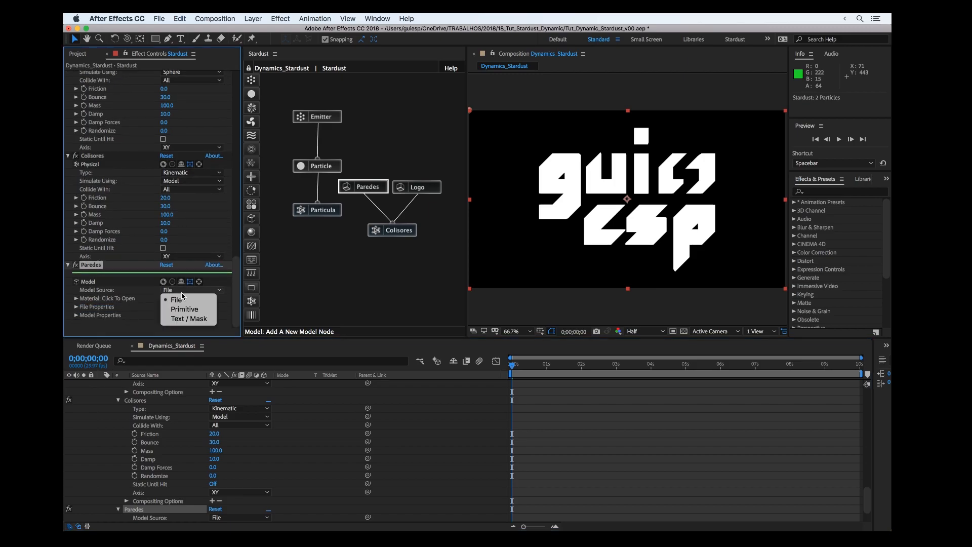
{"action": "left_click", "coordinate": [183, 319]}
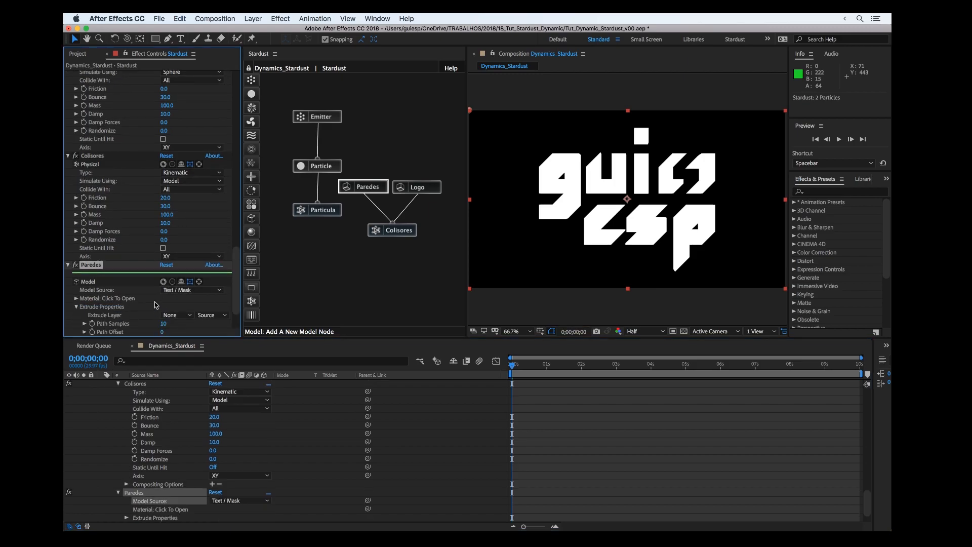
{"action": "scroll", "coordinate": [158, 303], "scroll_direction": "down", "scroll_amount": 2}
{"action": "left_click", "coordinate": [174, 286]}
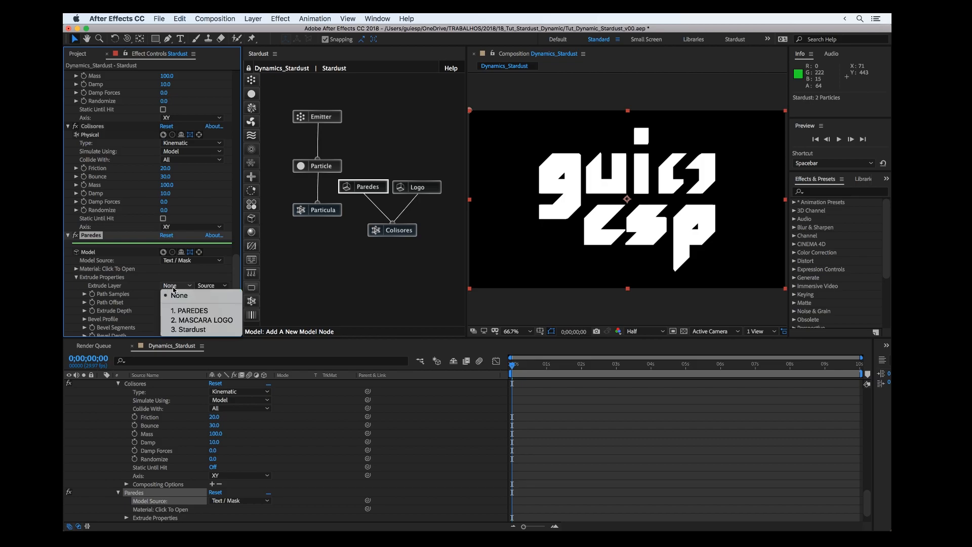
{"action": "left_click", "coordinate": [183, 313]}
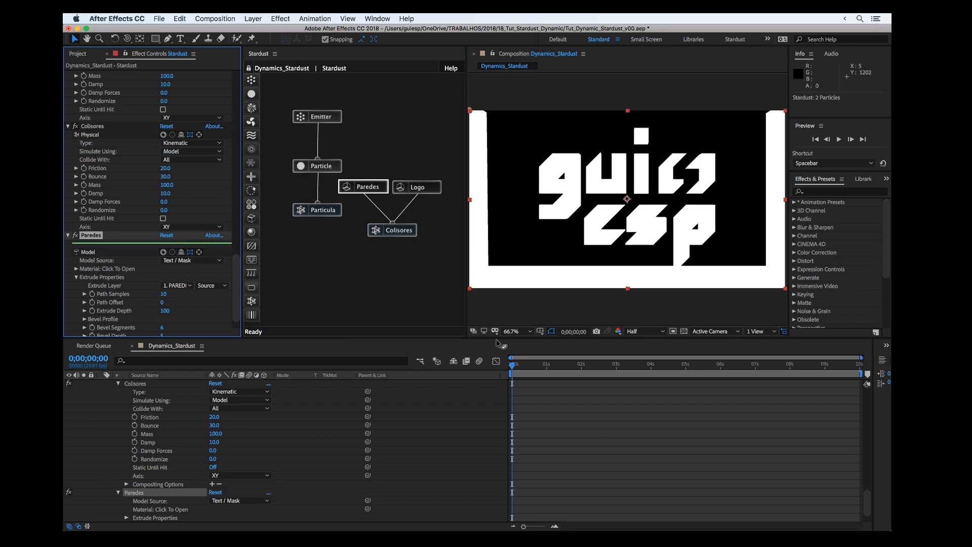
{"action": "key", "text": "space"}
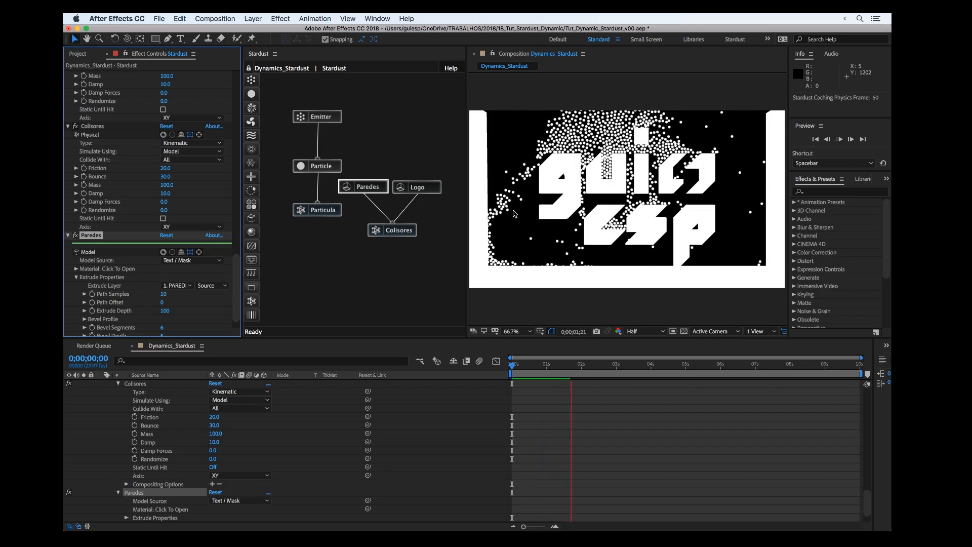
{"action": "key", "text": "space"}
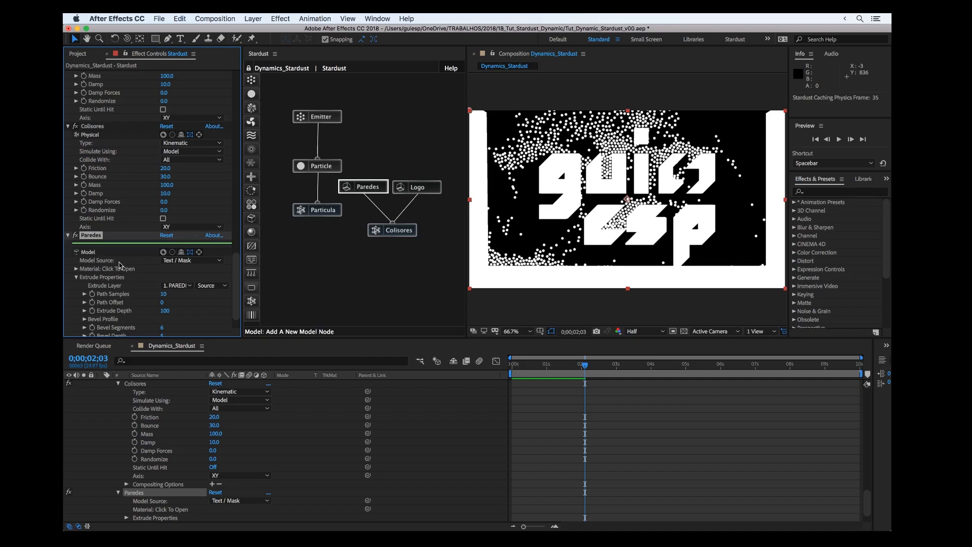
Step: Create a control null from the Paredes node's model properties
{"action": "scroll", "coordinate": [120, 264], "scroll_direction": "down", "scroll_amount": 2}
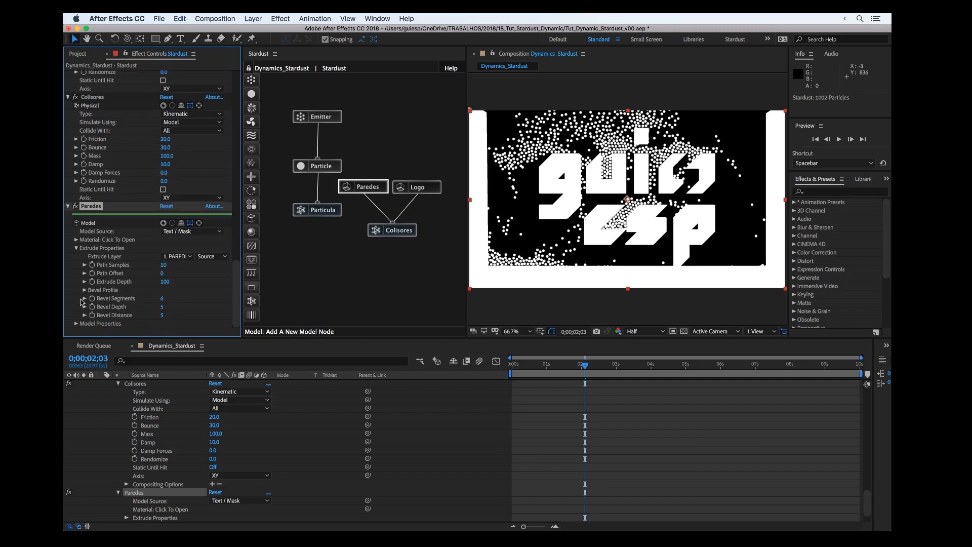
{"action": "left_click", "coordinate": [77, 324]}
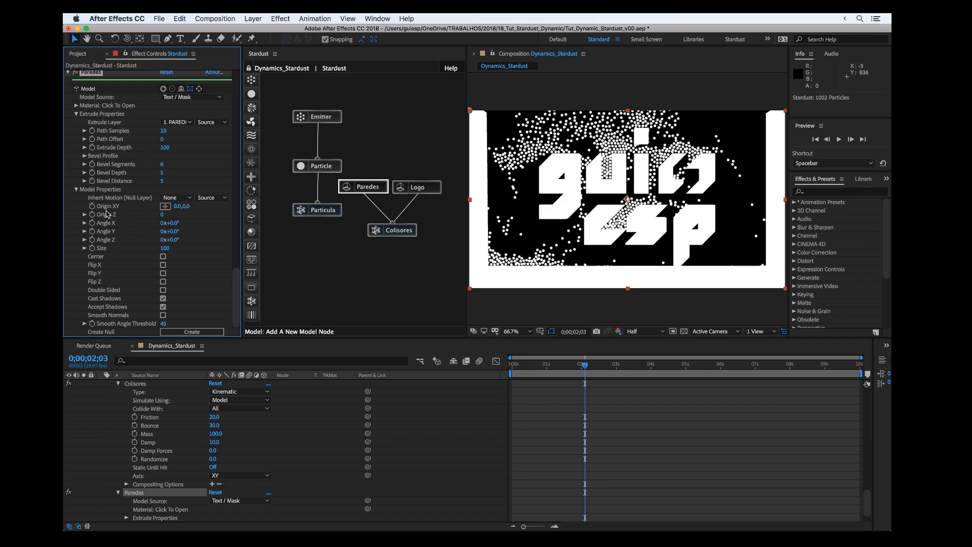
{"action": "left_click", "coordinate": [190, 332]}
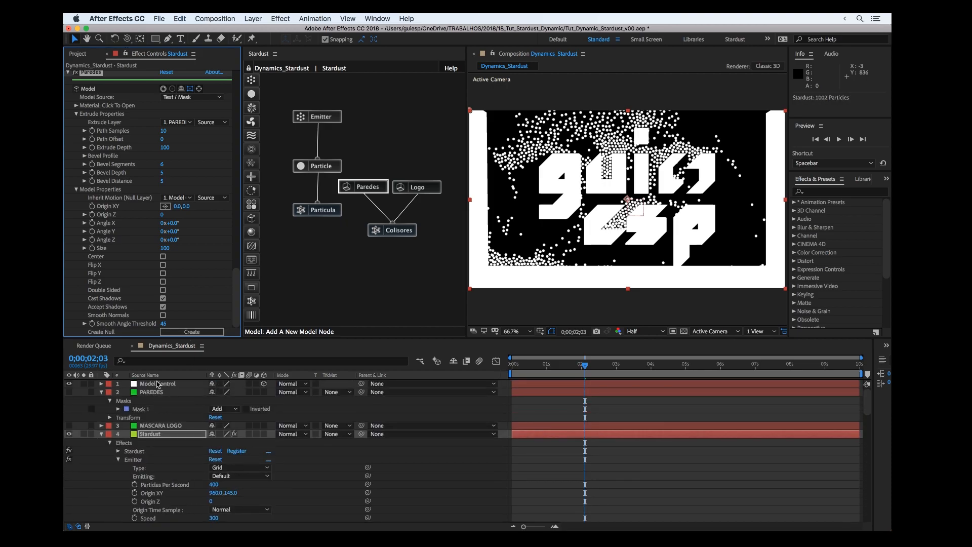
Step: Set the Model Control null's position to 960, 619, 0 and check the lowered walls at 0;00;00;21
{"action": "left_click", "coordinate": [173, 386]}
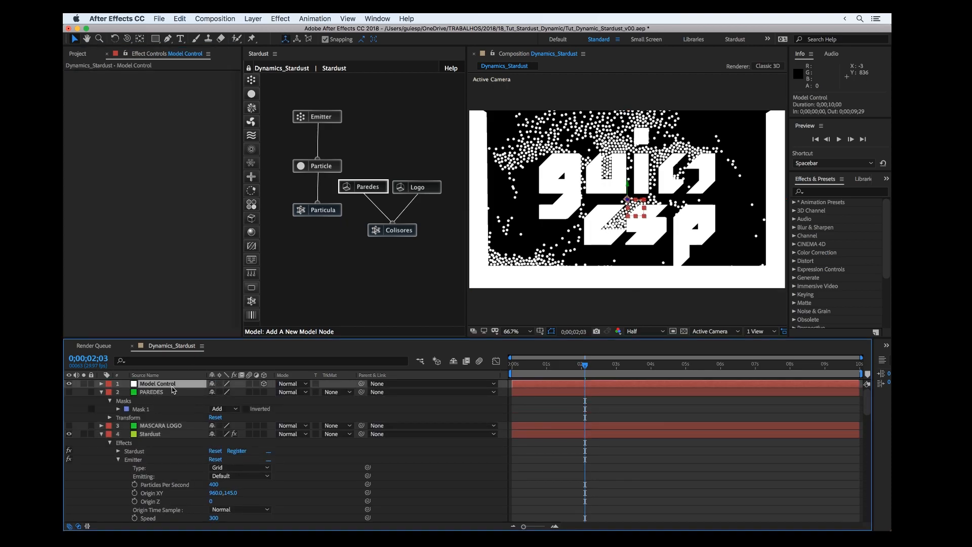
{"action": "key", "text": "p"}
{"action": "left_click_drag", "start_coordinate": [238, 390], "coordinate": [257, 397]}
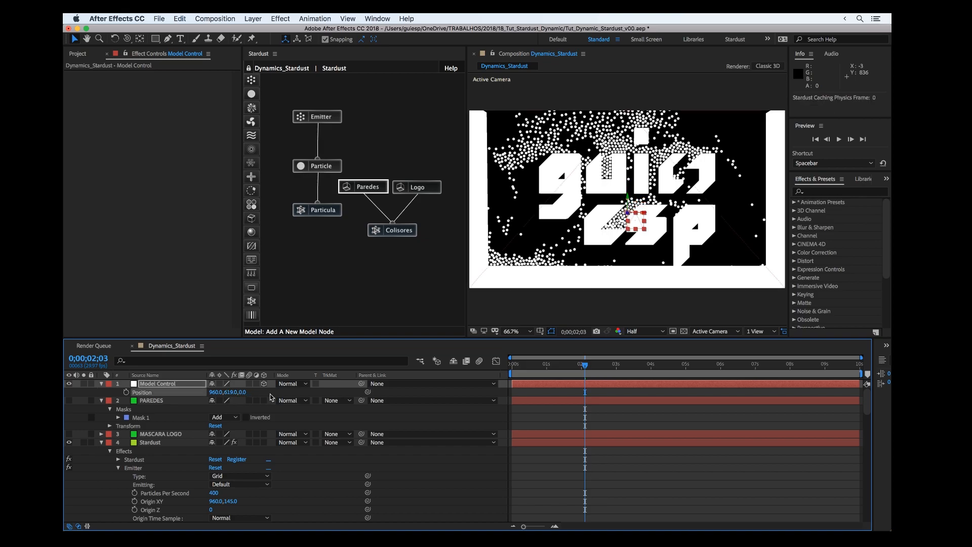
{"action": "mouse_move", "coordinate": [553, 364]}
{"action": "left_mouse_down"}
{"action": "mouse_move", "coordinate": [500, 362]}
{"action": "mouse_move", "coordinate": [535, 362]}
{"action": "left_mouse_up"}
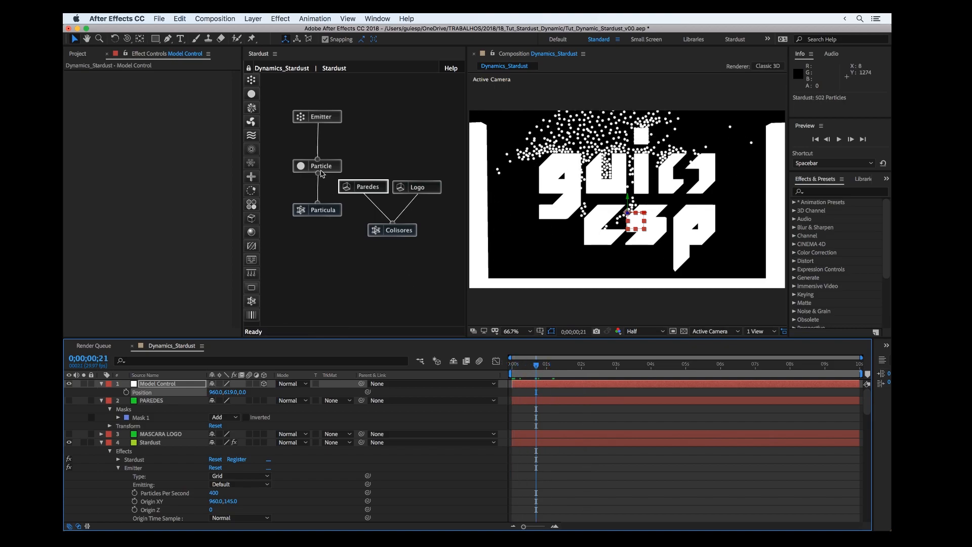
Step: Set the Stardust physics simulation to Off and reselect the Paredes node
{"action": "left_click", "coordinate": [358, 188]}
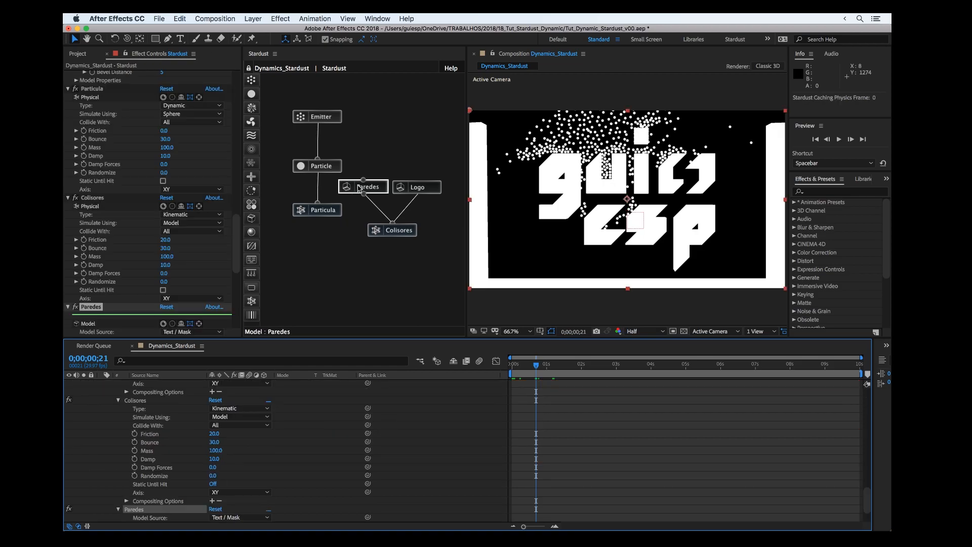
{"action": "scroll", "coordinate": [127, 260], "scroll_direction": "down", "scroll_amount": 4}
{"action": "scroll", "coordinate": [126, 260], "scroll_direction": "down", "scroll_amount": 5}
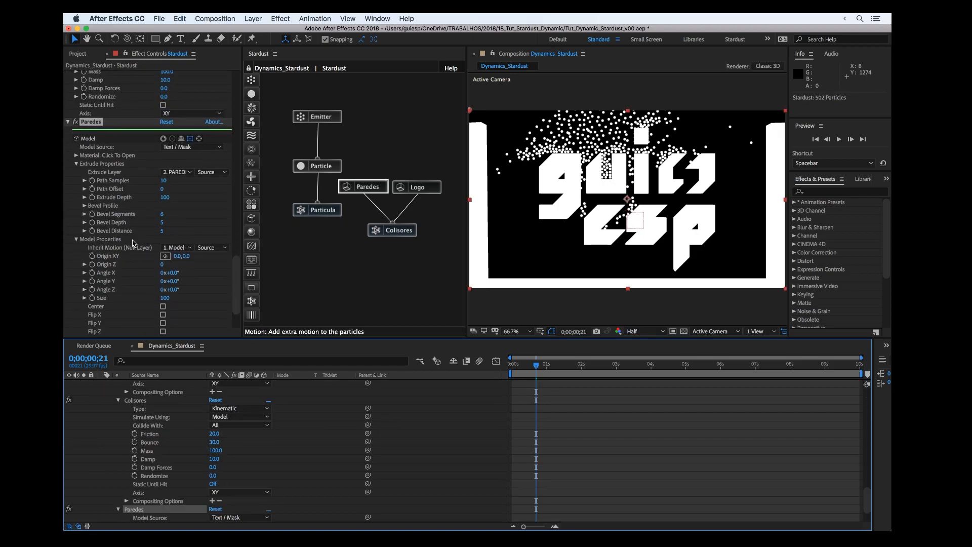
{"action": "scroll", "coordinate": [136, 208], "scroll_direction": "up", "scroll_amount": 15}
{"action": "left_click", "coordinate": [177, 155]}
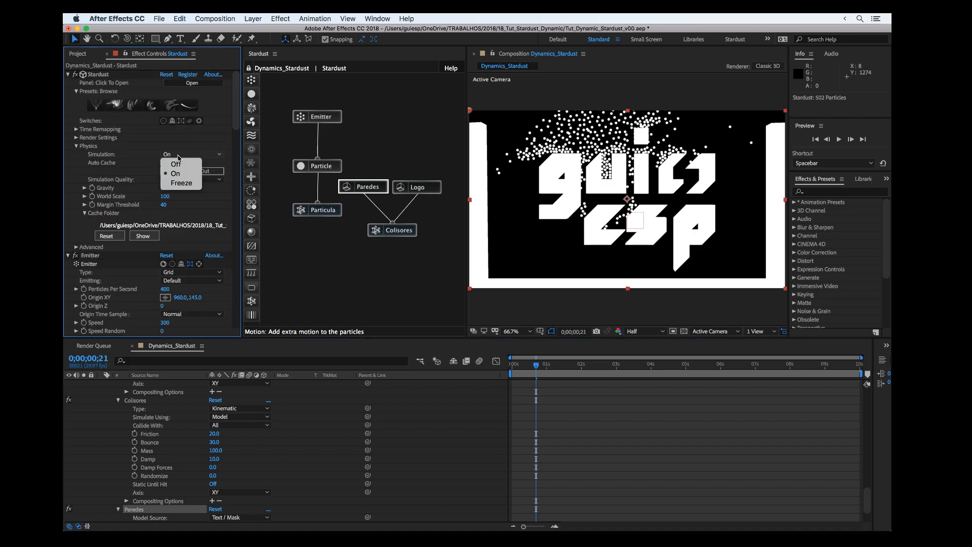
{"action": "left_click", "coordinate": [179, 165]}
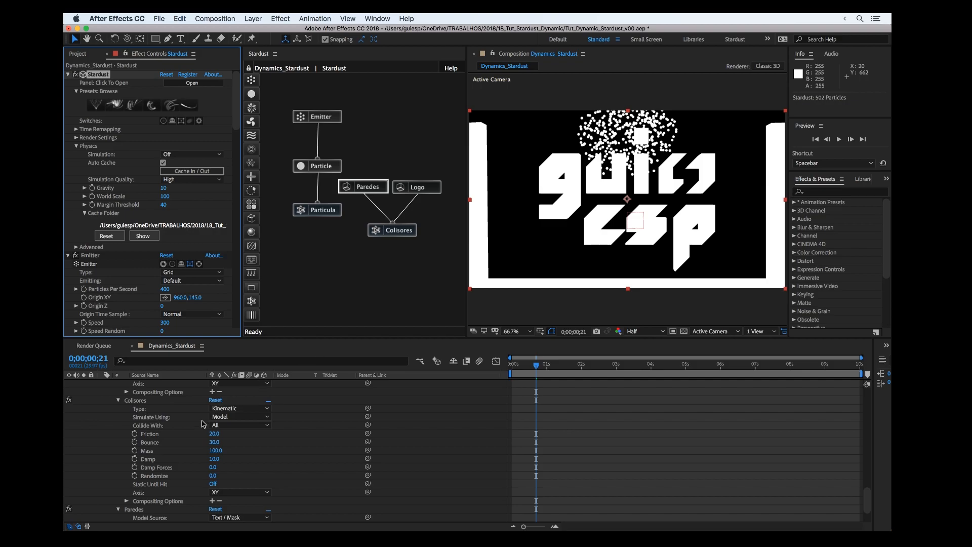
{"action": "left_click", "coordinate": [368, 188]}
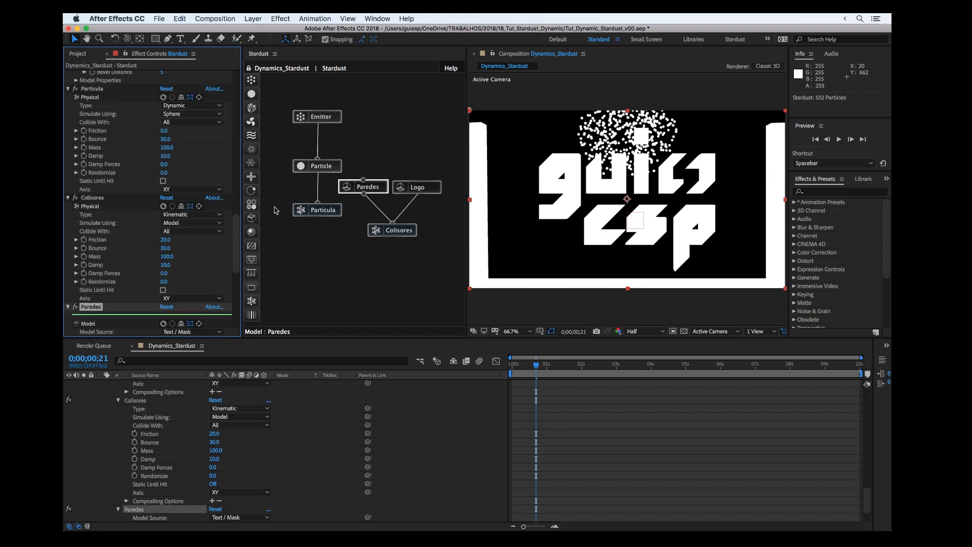
Step: Lower the walls by setting the Model Control null's position to 960, 681, 0
{"action": "scroll", "coordinate": [137, 250], "scroll_direction": "down", "scroll_amount": 5}
{"action": "scroll", "coordinate": [189, 424], "scroll_direction": "up", "scroll_amount": 15}
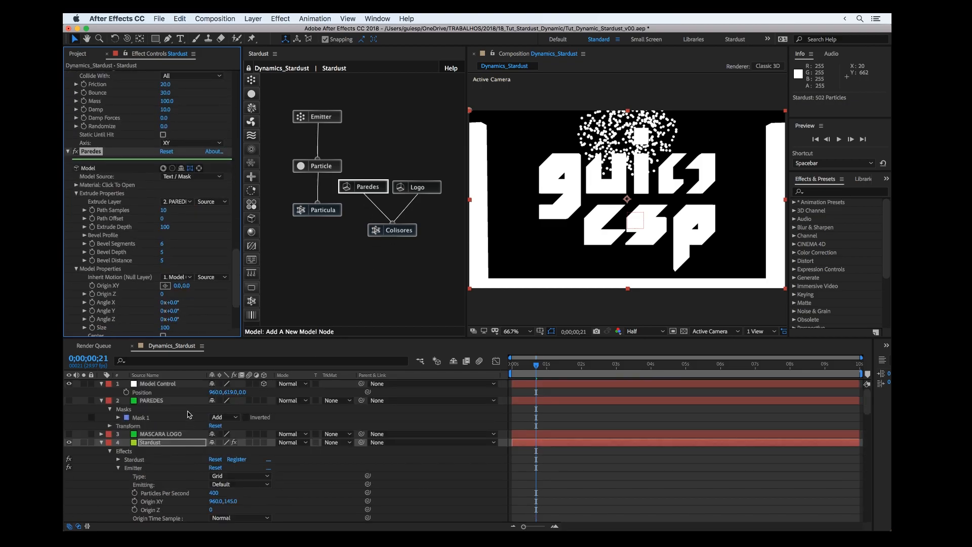
{"action": "left_click", "coordinate": [167, 386]}
{"action": "left_click_drag", "start_coordinate": [223, 391], "coordinate": [263, 392]}
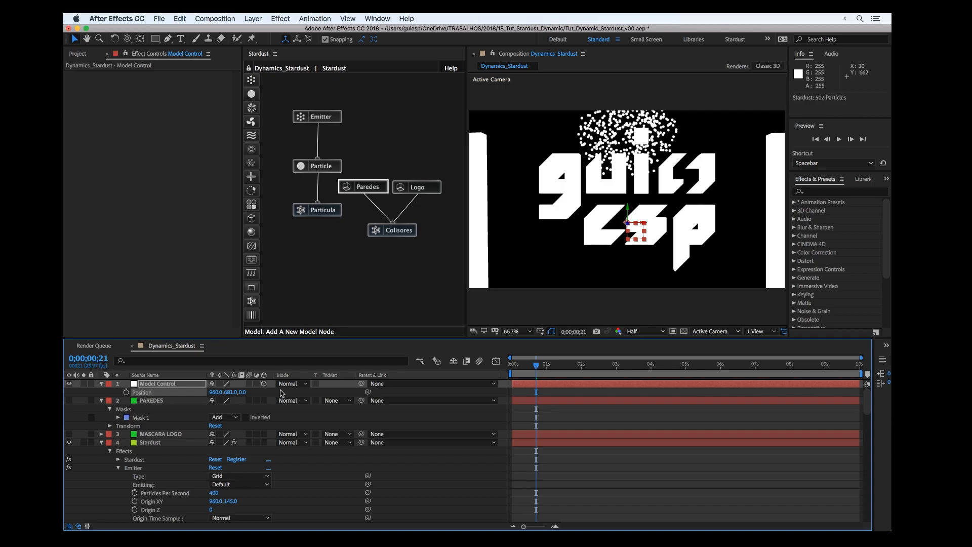
Step: Set the Paredes model's Extrude Depth to 1 and check the frame at 0;00;00;26
{"action": "left_click", "coordinate": [357, 191]}
{"action": "scroll", "coordinate": [159, 239], "scroll_direction": "down", "scroll_amount": 10}
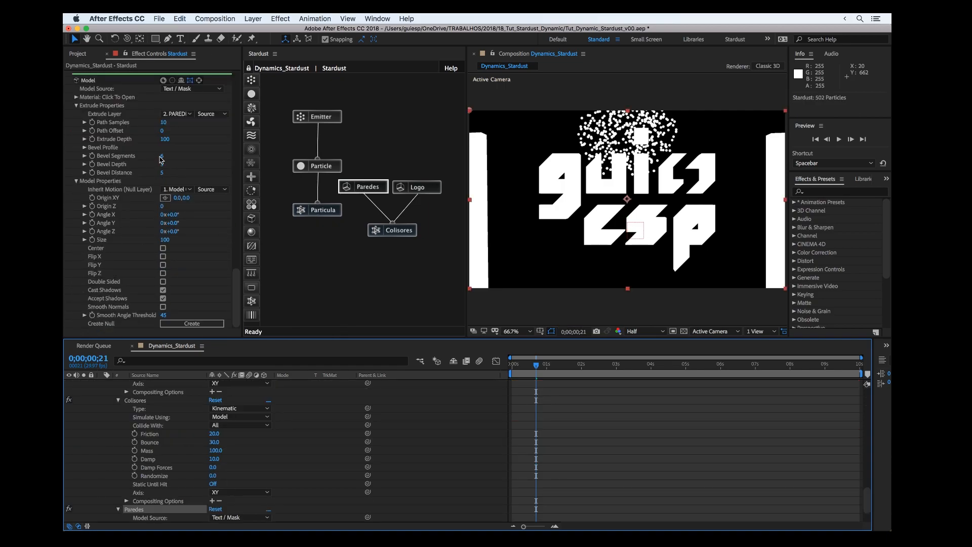
{"action": "left_click", "coordinate": [166, 141]}
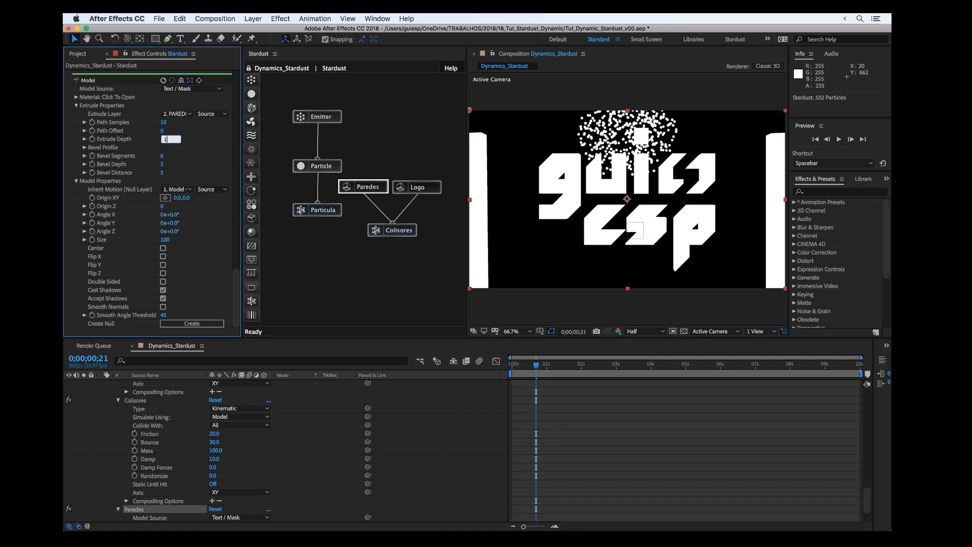
{"action": "key", "text": "Return"}
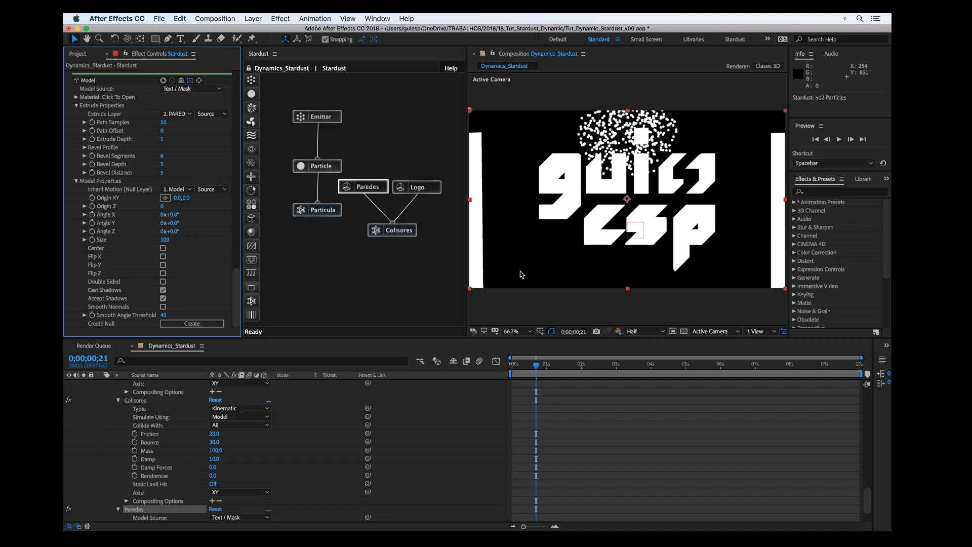
{"action": "left_click_drag", "start_coordinate": [533, 370], "coordinate": [542, 368]}
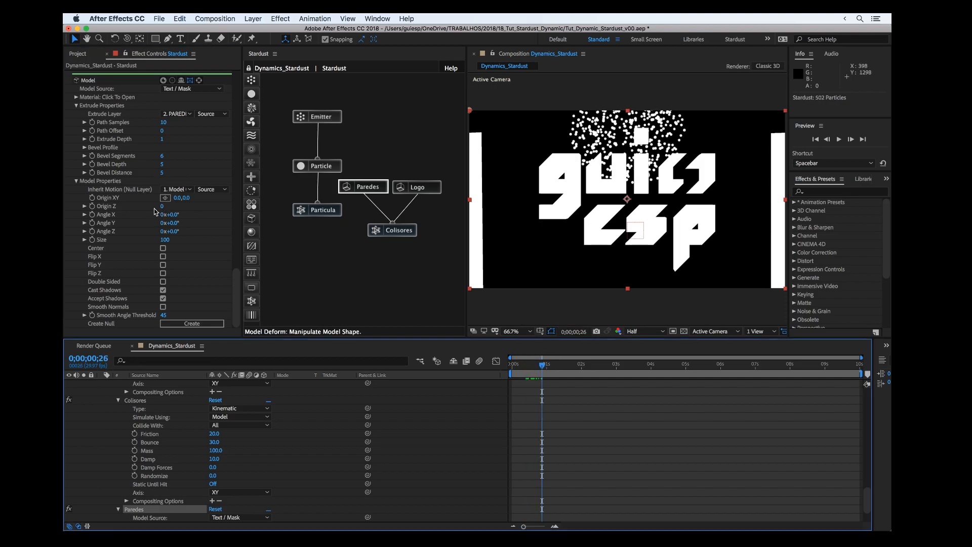
Step: Enable Center for the Paredes model and try sizes of 90 and 105
{"action": "left_click", "coordinate": [163, 248]}
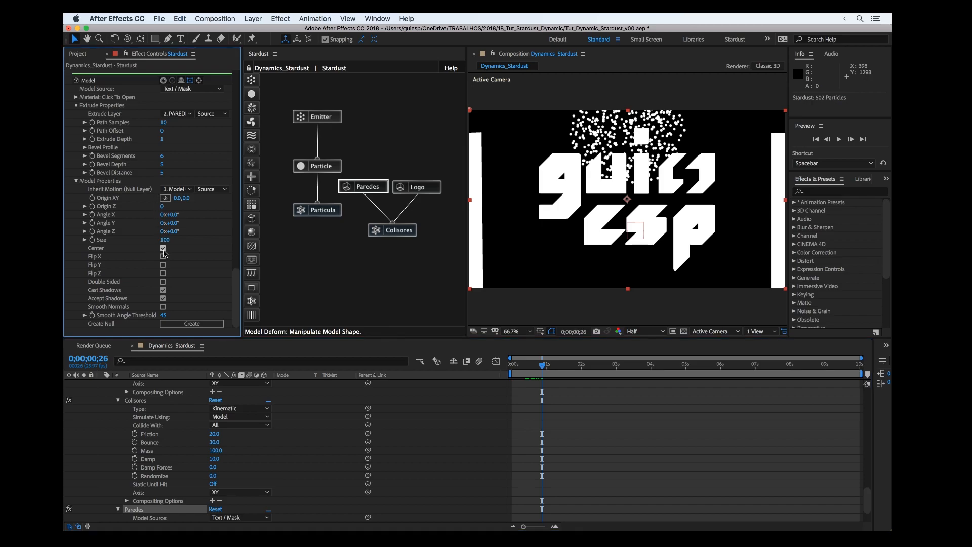
{"action": "left_click", "coordinate": [167, 241]}
{"action": "type", "text": "90"}
{"action": "key", "text": "Return"}
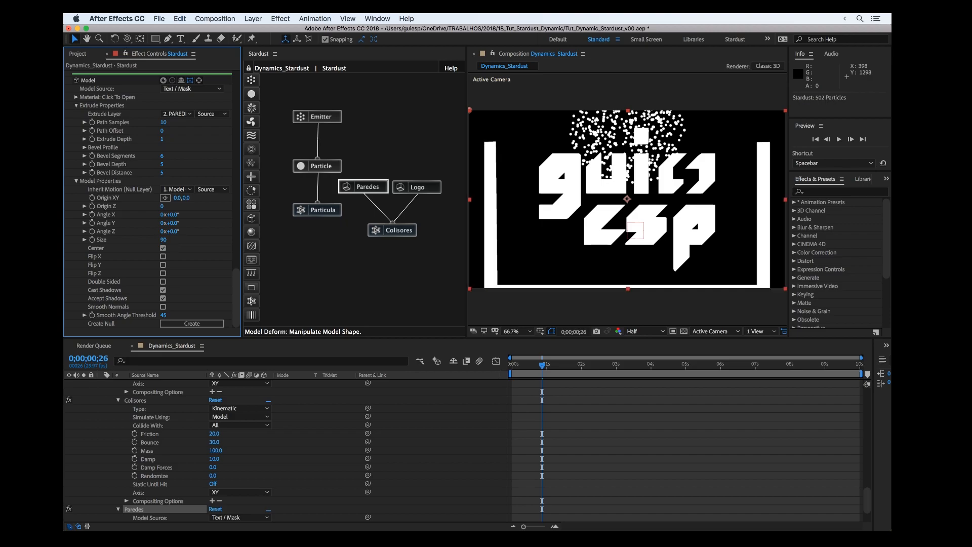
{"action": "left_click", "coordinate": [163, 239]}
{"action": "type", "text": "105"}
{"action": "key", "text": "Return"}
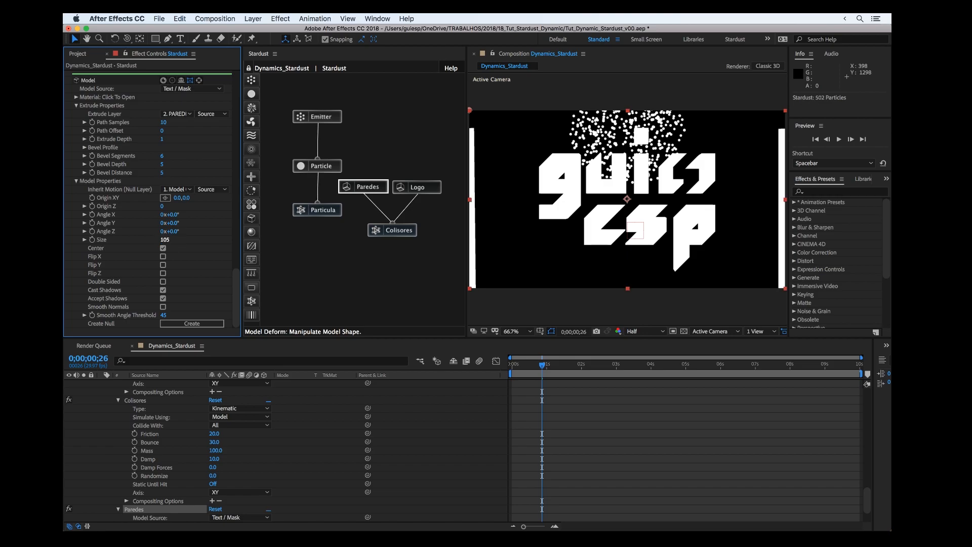
Step: Set the Paredes model's size to 110 and the Model Control null's position to 960, 616, 0
{"action": "left_click", "coordinate": [167, 241]}
{"action": "type", "text": "110"}
{"action": "key", "text": "Return"}
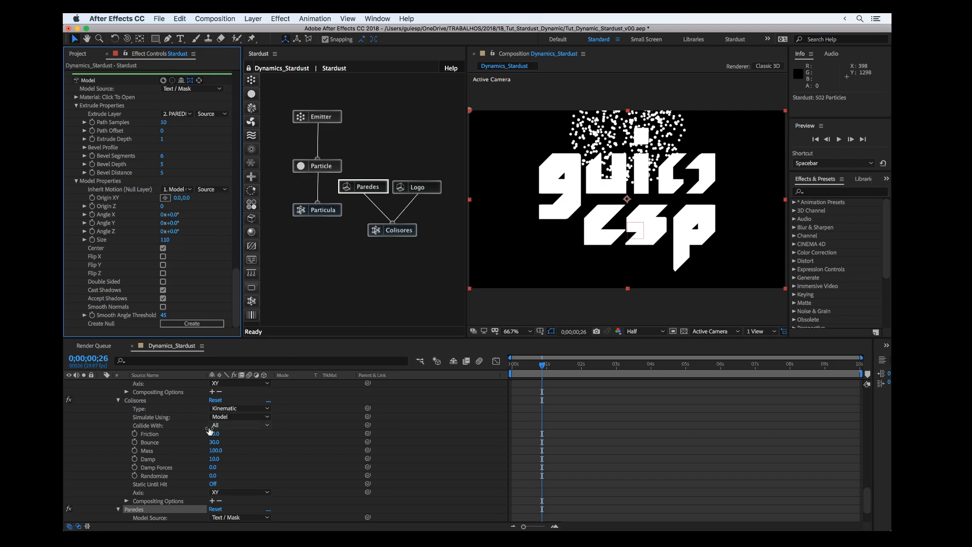
{"action": "scroll", "coordinate": [210, 431], "scroll_direction": "up", "scroll_amount": 10}
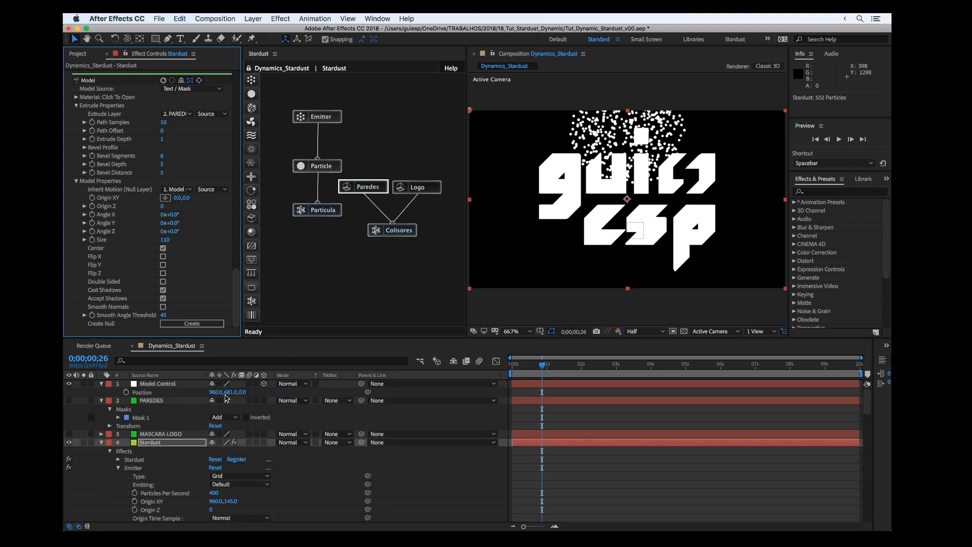
{"action": "mouse_move", "coordinate": [229, 392]}
{"action": "left_mouse_down"}
{"action": "mouse_move", "coordinate": [206, 388]}
{"action": "mouse_move", "coordinate": [231, 390]}
{"action": "left_mouse_up"}
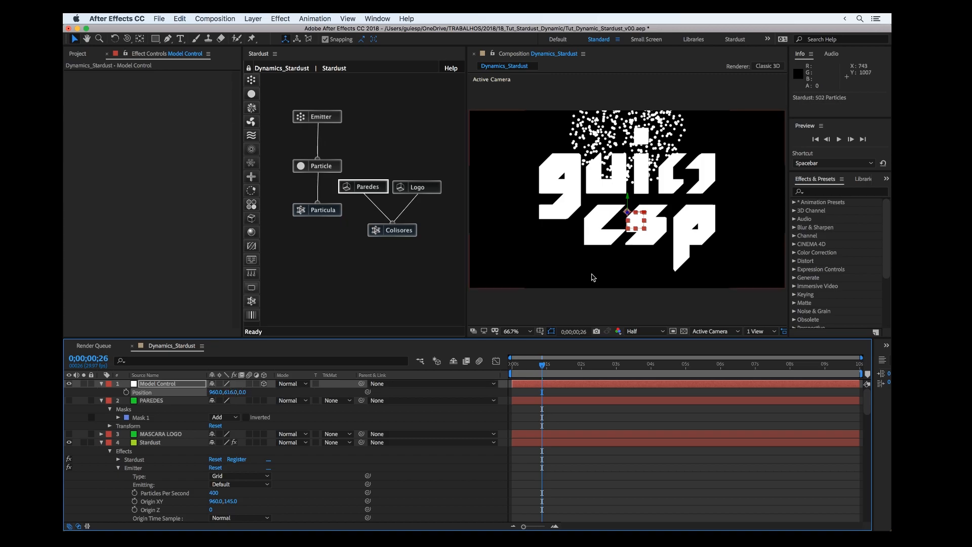
Step: Set the Stardust physics simulation to On and preview the particle collisions up to 0;00;01;21
{"action": "left_click", "coordinate": [312, 115]}
{"action": "left_click", "coordinate": [168, 157]}
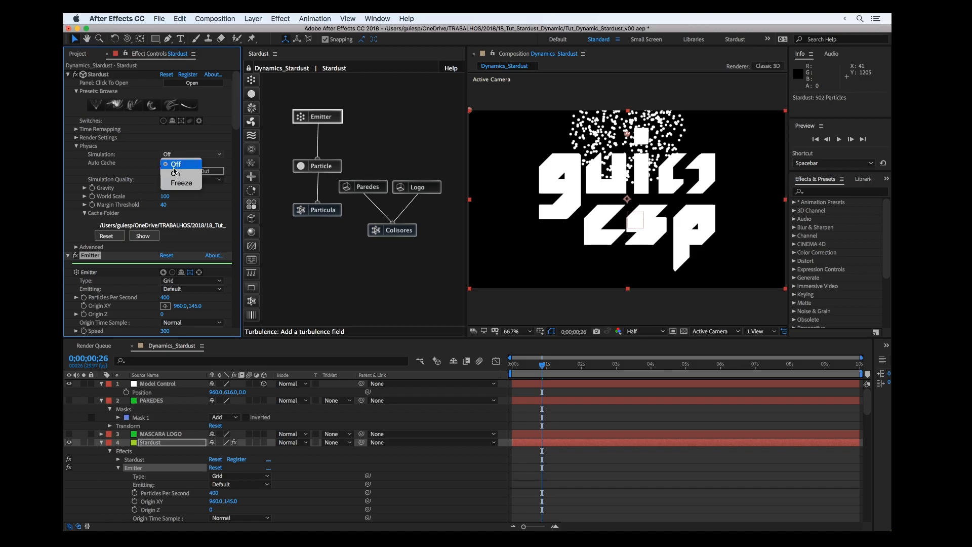
{"action": "left_click", "coordinate": [174, 166]}
{"action": "key", "text": "space"}
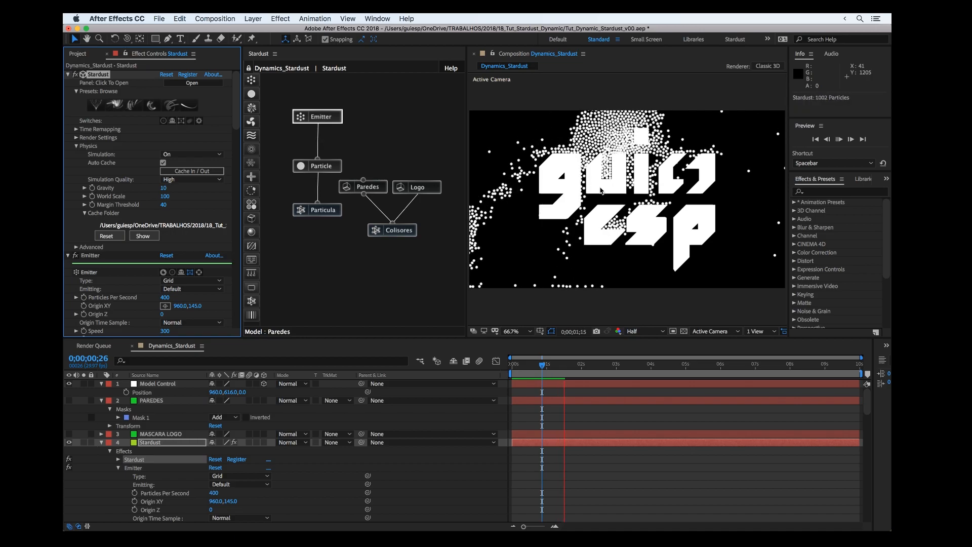
{"action": "key", "text": "space"}
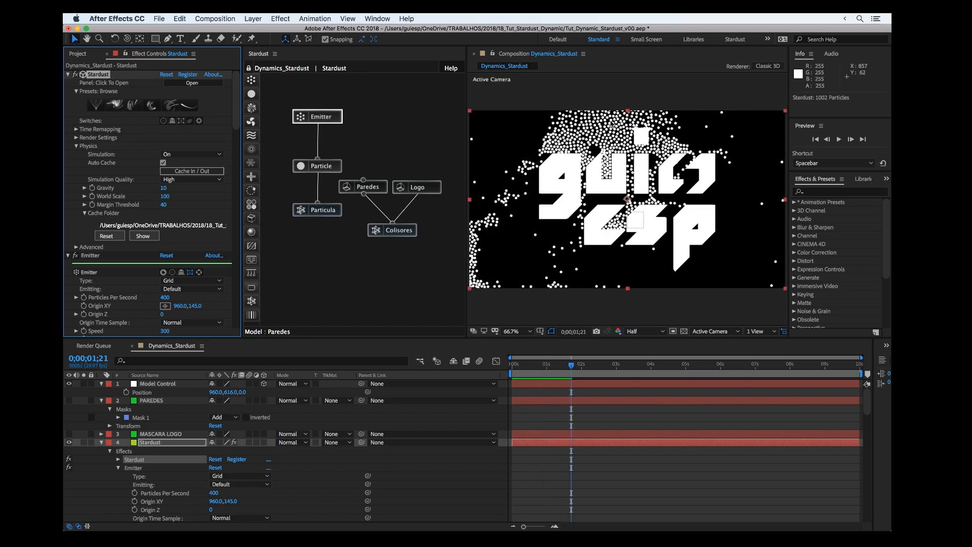
Step: Raise the Emitter above the frame by setting its Origin XY to 960, -122, and preview the simulation
{"action": "left_click", "coordinate": [321, 167]}
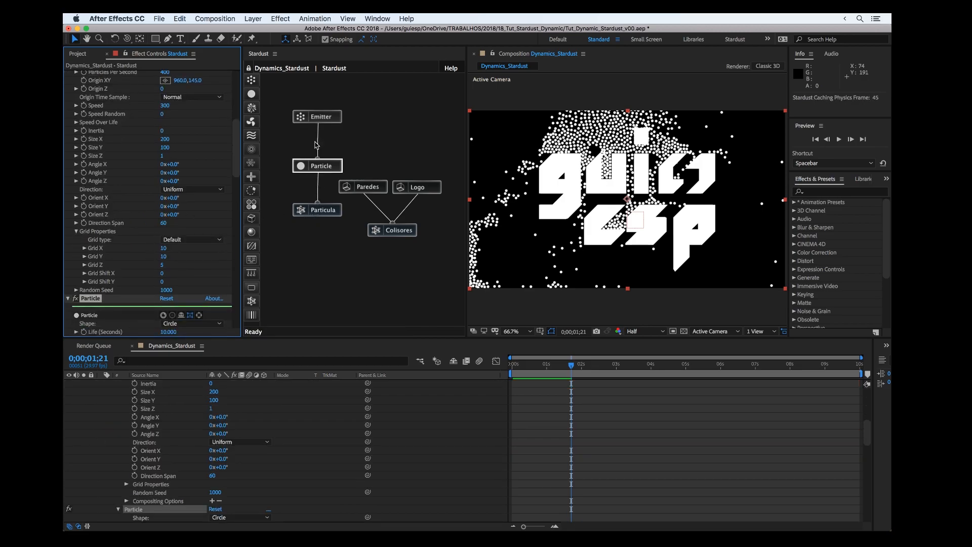
{"action": "left_click", "coordinate": [318, 117]}
{"action": "left_click_drag", "start_coordinate": [195, 125], "coordinate": [134, 124]}
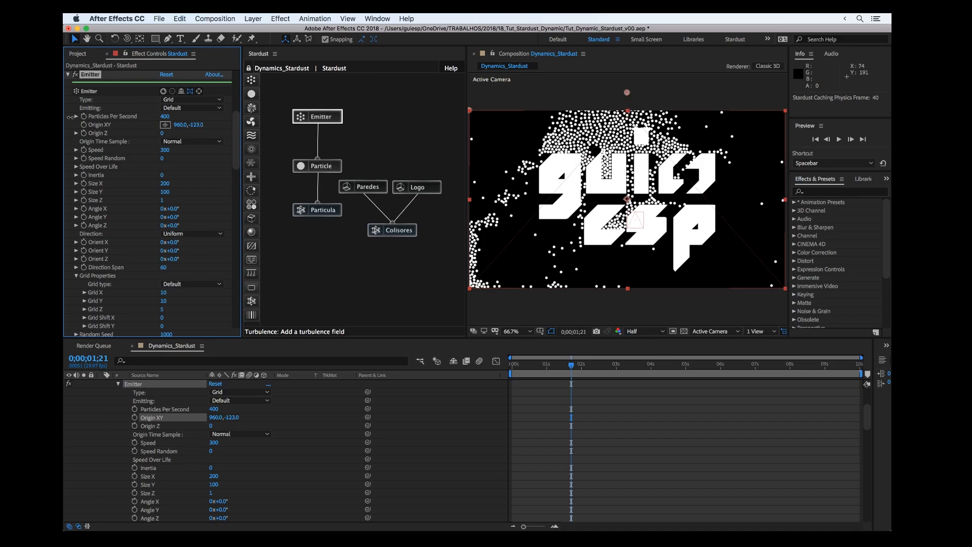
{"action": "key", "text": "space"}
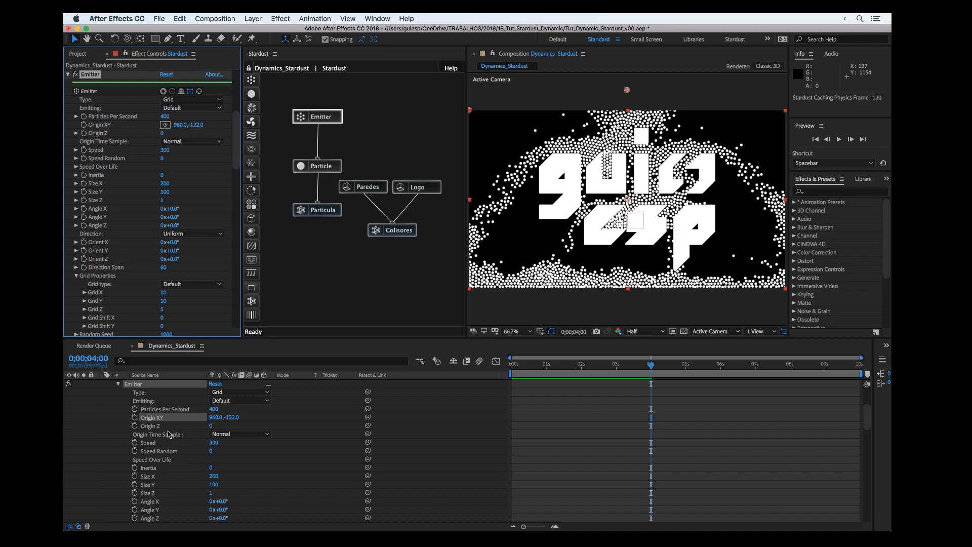
Step: Collapse the Stardust layer and create a white 1920 x 1080 px solid named BACKGROUND
{"action": "scroll", "coordinate": [168, 434], "scroll_direction": "up", "scroll_amount": 3}
{"action": "left_click", "coordinate": [103, 444]}
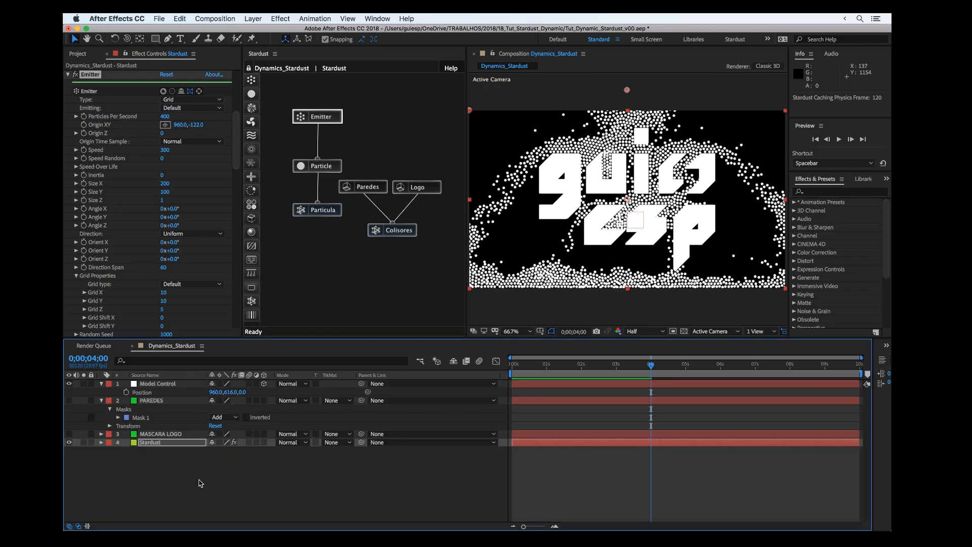
{"action": "left_click", "coordinate": [198, 481]}
{"action": "right_click", "coordinate": [198, 481]}
{"action": "mouse_move", "coordinate": [253, 420]}
{"action": "left_click", "coordinate": [344, 447]}
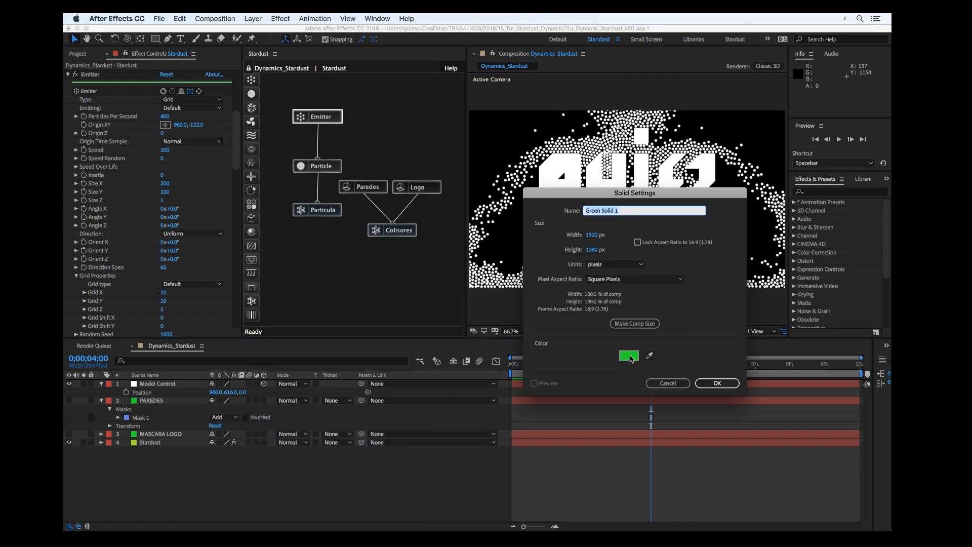
{"action": "left_click", "coordinate": [631, 358]}
{"action": "left_click_drag", "start_coordinate": [320, 297], "coordinate": [143, 210]}
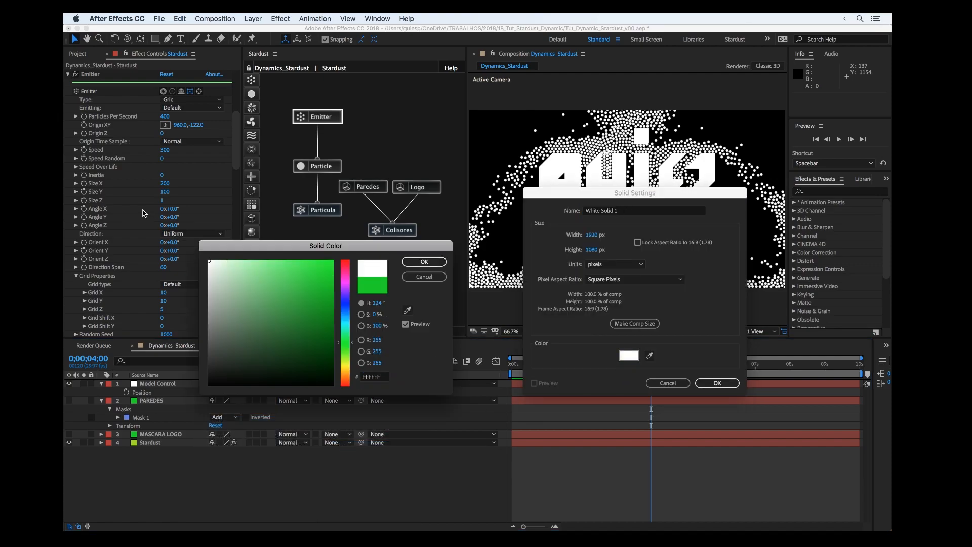
{"action": "left_click", "coordinate": [423, 262]}
{"action": "left_click", "coordinate": [596, 207]}
{"action": "type", "text": "BACKGROUND"}
{"action": "key", "text": "Return"}
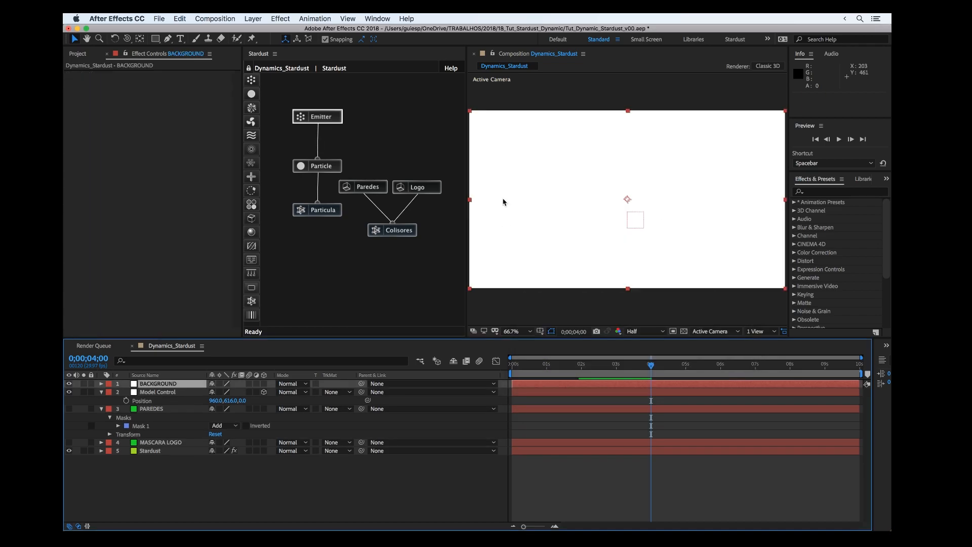
Step: Place the BACKGROUND layer beneath the Stardust layer and hide it
{"action": "left_click_drag", "start_coordinate": [159, 386], "coordinate": [168, 466]}
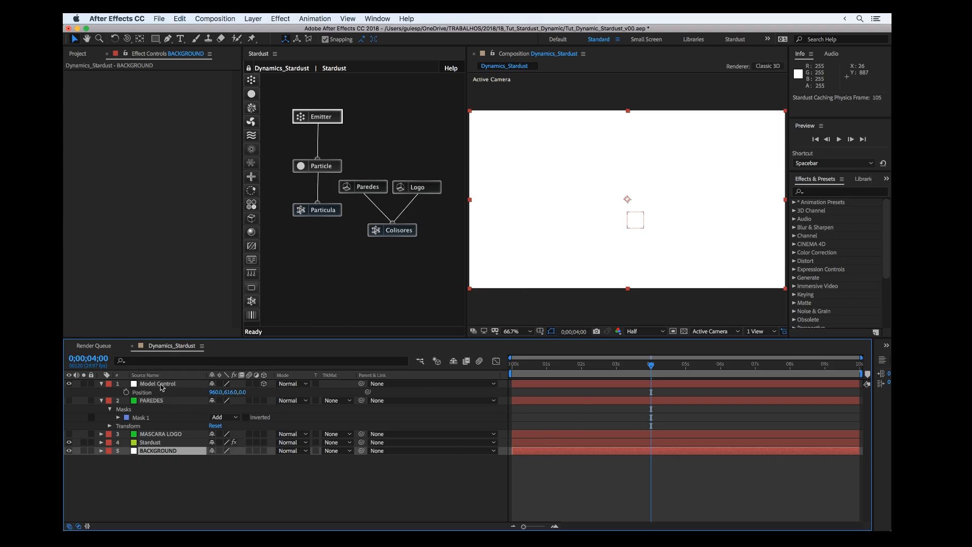
{"action": "left_click", "coordinate": [160, 385]}
{"action": "left_click", "coordinate": [68, 451]}
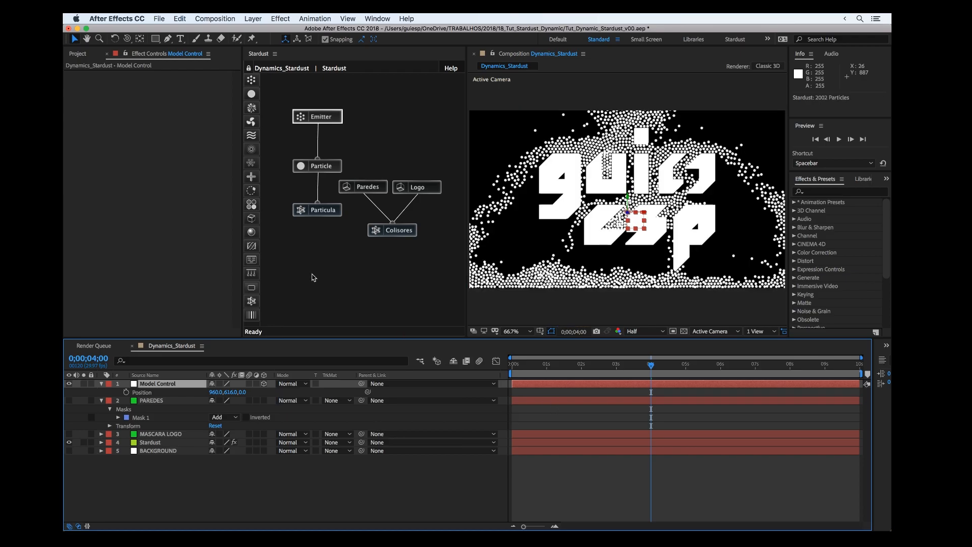
{"action": "left_click", "coordinate": [418, 187]}
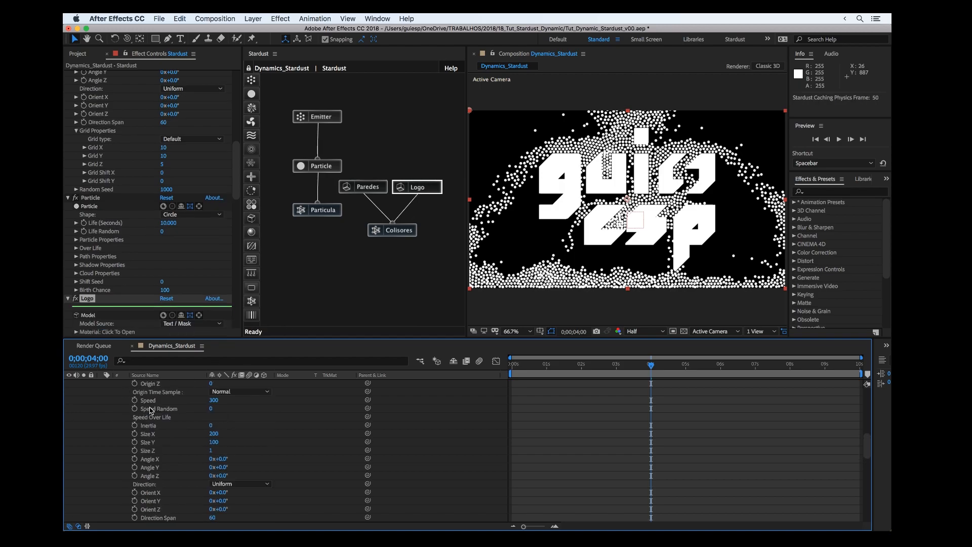
{"action": "scroll", "coordinate": [150, 410], "scroll_direction": "up", "scroll_amount": 5}
{"action": "scroll", "coordinate": [127, 243], "scroll_direction": "down", "scroll_amount": 15}
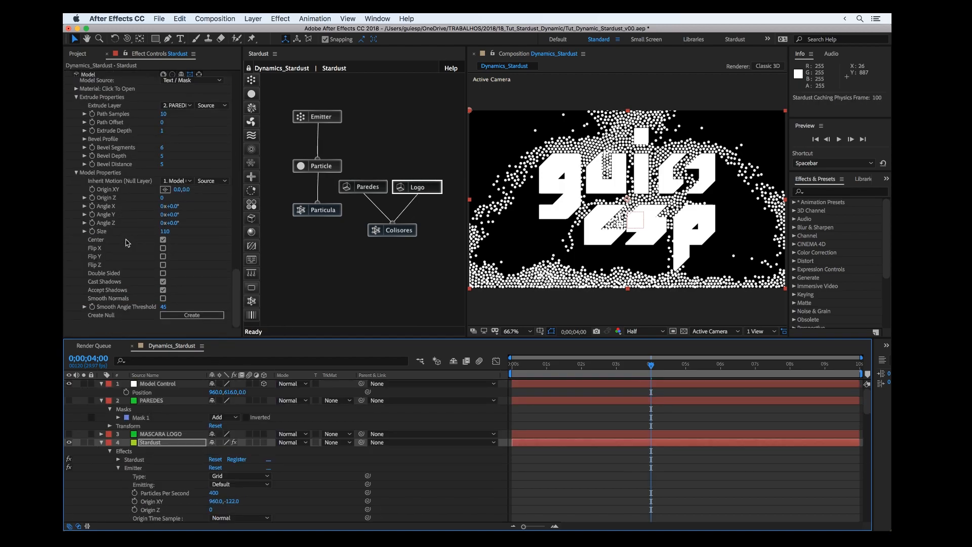
{"action": "scroll", "coordinate": [126, 243], "scroll_direction": "up", "scroll_amount": 10}
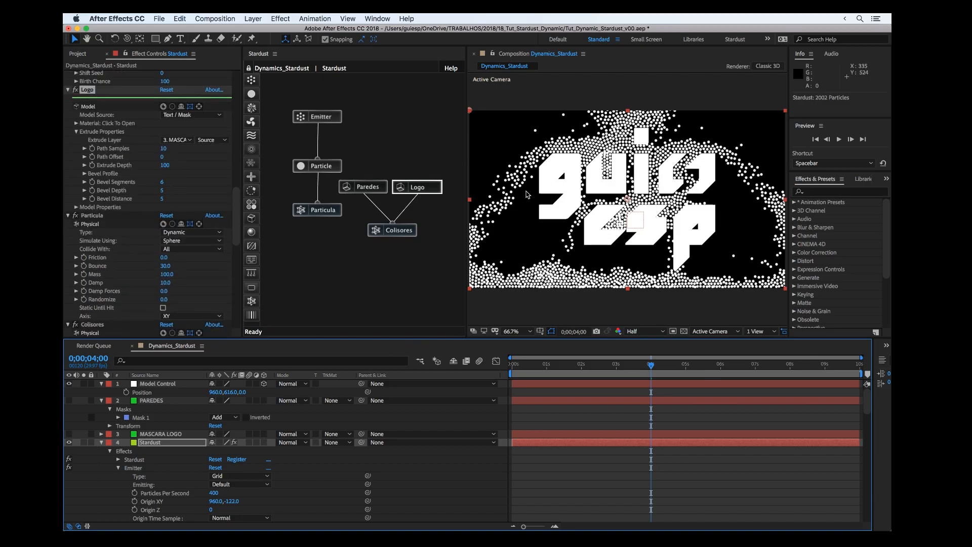
Step: Set the Particle node's size to 12 pixels and Size Random to 63, and check the frame at 0;00;02;23
{"action": "left_click", "coordinate": [328, 170]}
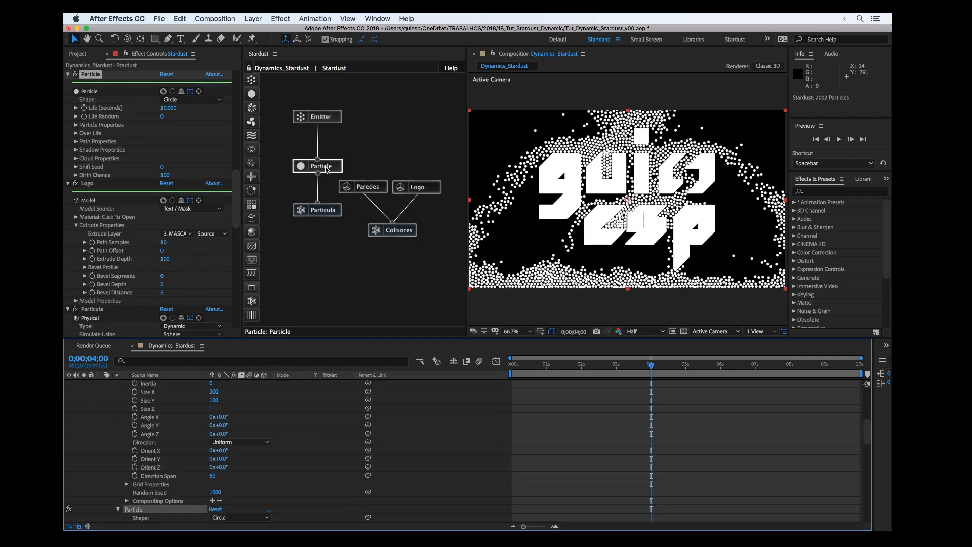
{"action": "left_click", "coordinate": [76, 124]}
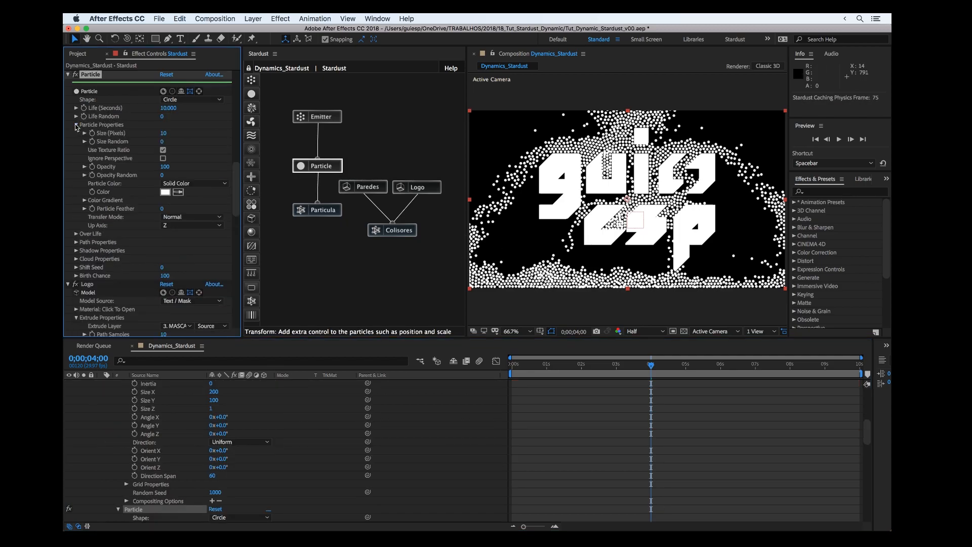
{"action": "left_click", "coordinate": [164, 133]}
{"action": "type", "text": "12"}
{"action": "key", "text": "Return"}
{"action": "left_click_drag", "start_coordinate": [177, 142], "coordinate": [188, 141]}
{"action": "left_click_drag", "start_coordinate": [579, 367], "coordinate": [608, 365]}
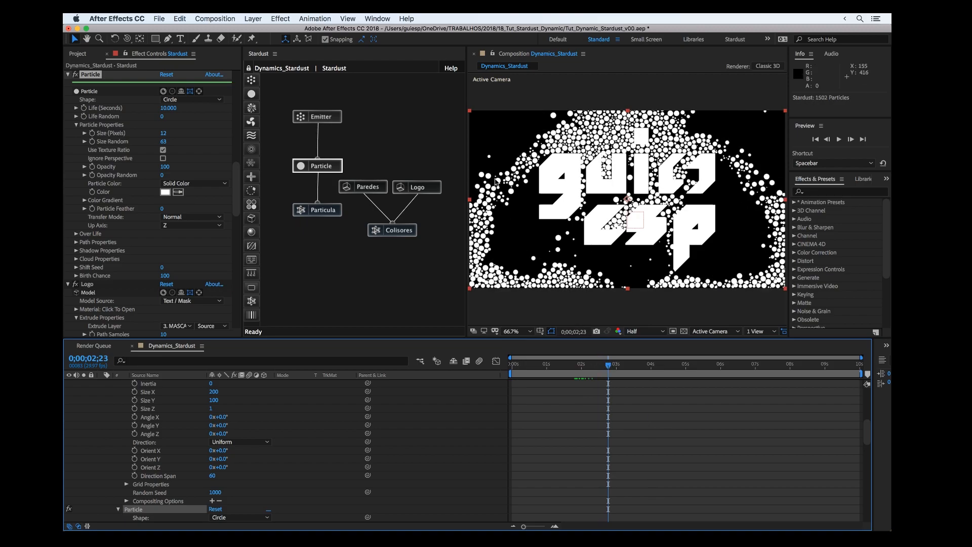
Step: Set the Particle Color to Random From Gradient and apply the Color 14 gradient preset
{"action": "left_click", "coordinate": [194, 183]}
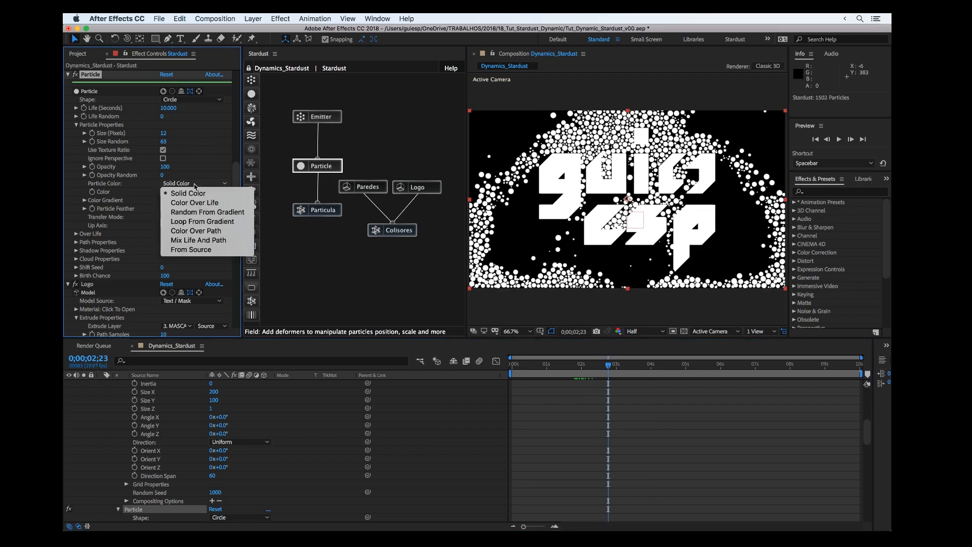
{"action": "left_click", "coordinate": [197, 212]}
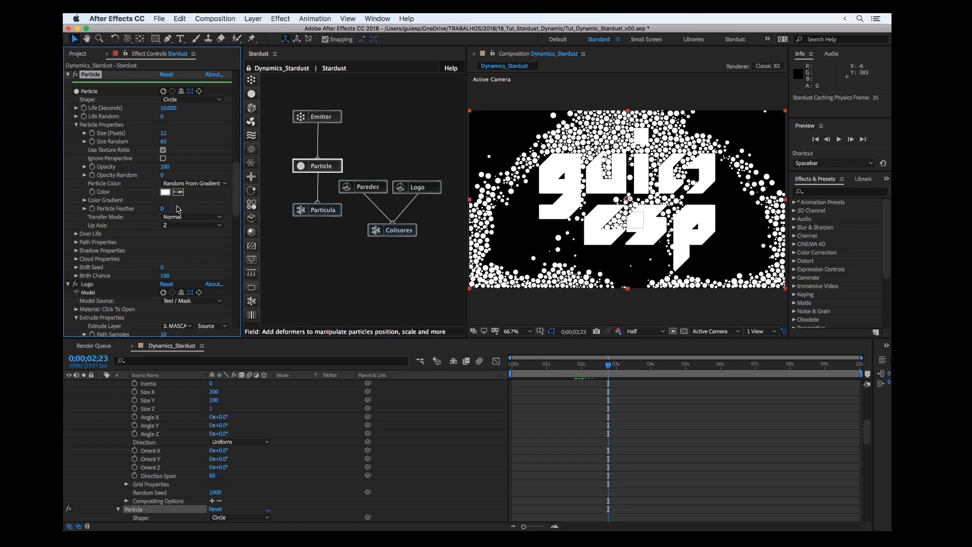
{"action": "left_click", "coordinate": [85, 201]}
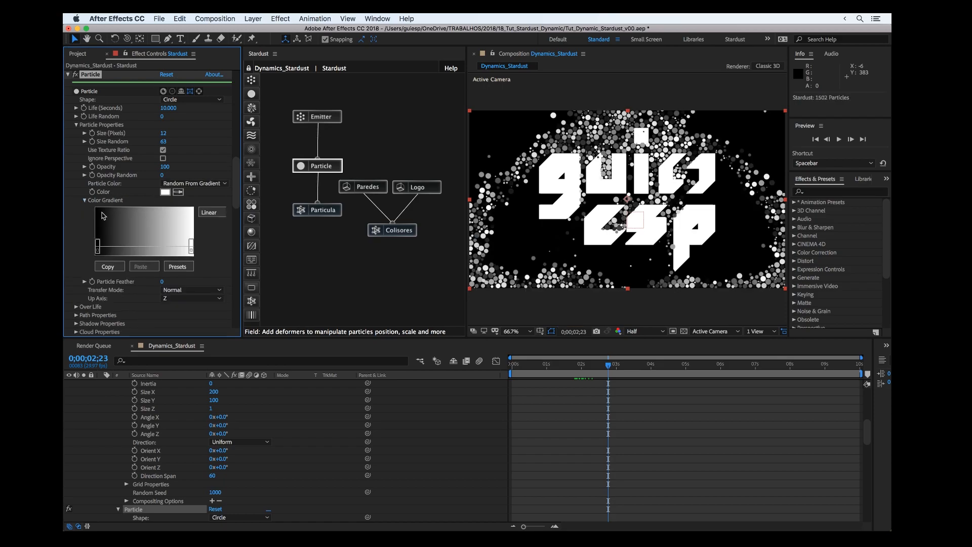
{"action": "left_click", "coordinate": [178, 267]}
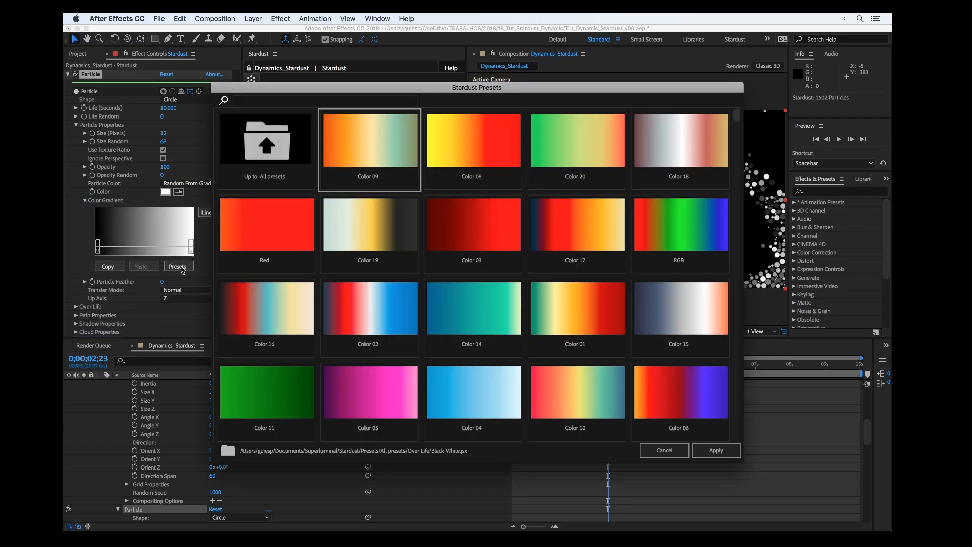
{"action": "left_click", "coordinate": [487, 328]}
{"action": "left_click", "coordinate": [715, 450]}
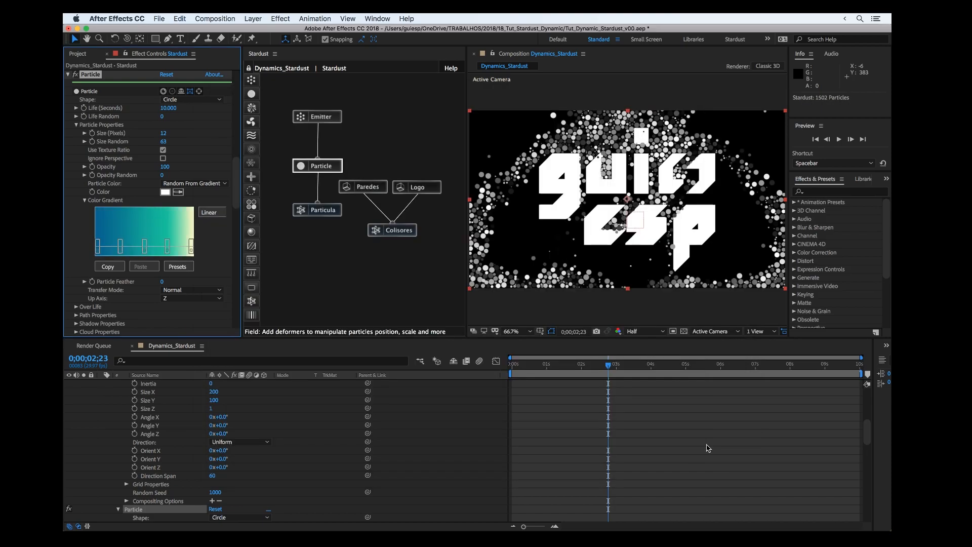
Step: Recolour the last stop of the particle Color Gradient to a muted grey-brown
{"action": "double_click", "coordinate": [191, 249]}
{"action": "left_click_drag", "start_coordinate": [229, 302], "coordinate": [216, 339]}
{"action": "left_click", "coordinate": [418, 263]}
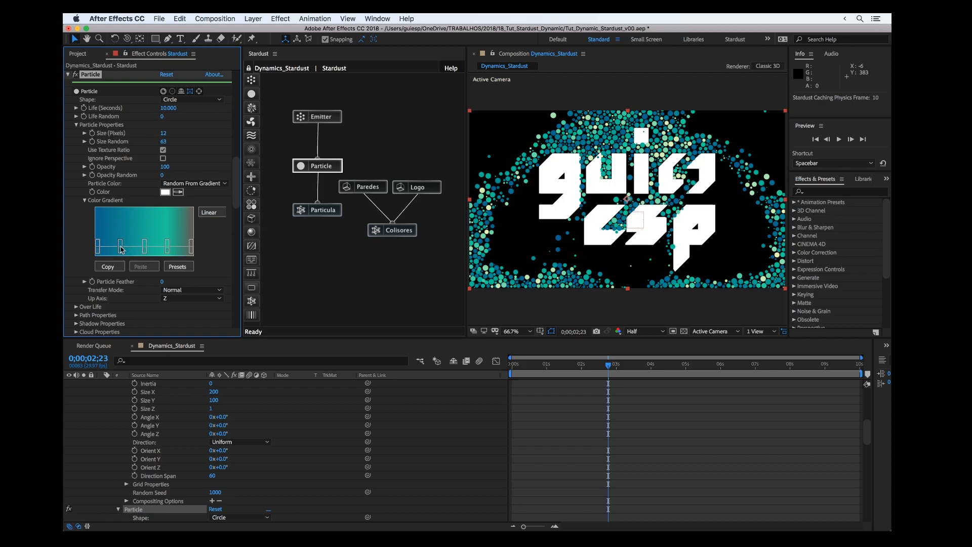
Step: Recolour the second Color Gradient stop to yellow-green D3FD00 and shift it and the middle stop slightly toward the gradient's end
{"action": "double_click", "coordinate": [121, 247]}
{"action": "mouse_move", "coordinate": [265, 290]}
{"action": "left_mouse_down"}
{"action": "mouse_move", "coordinate": [320, 280]}
{"action": "mouse_move", "coordinate": [333, 260]}
{"action": "left_mouse_up"}
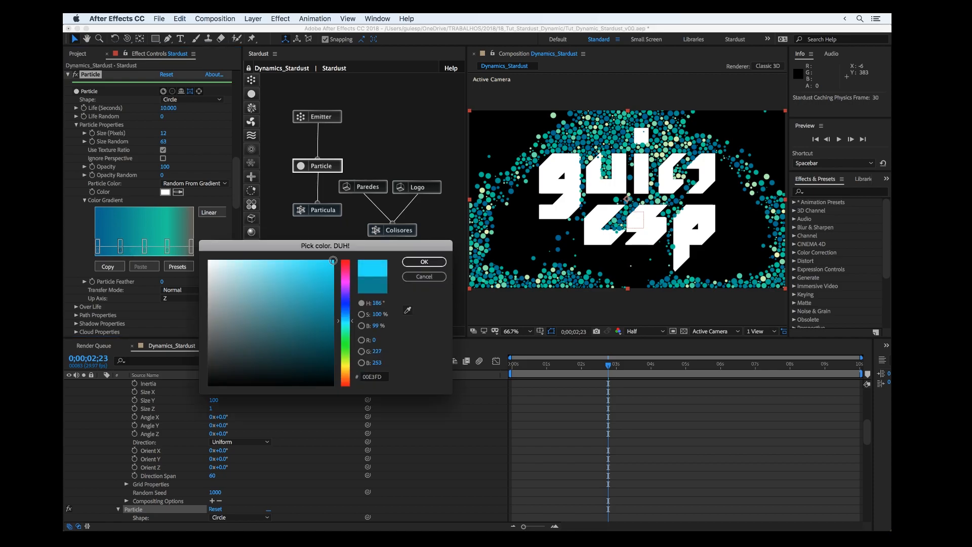
{"action": "left_click_drag", "start_coordinate": [343, 338], "coordinate": [347, 366]}
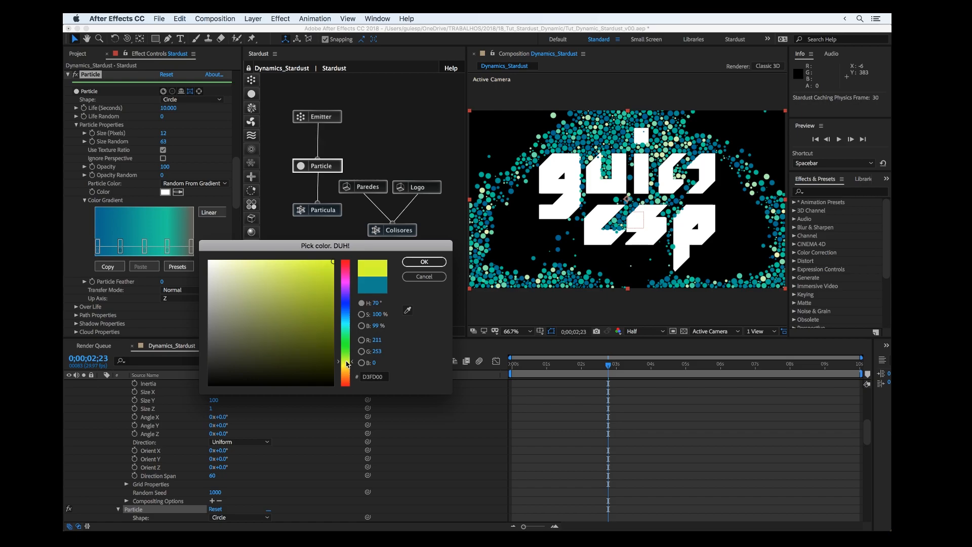
{"action": "left_click", "coordinate": [415, 263]}
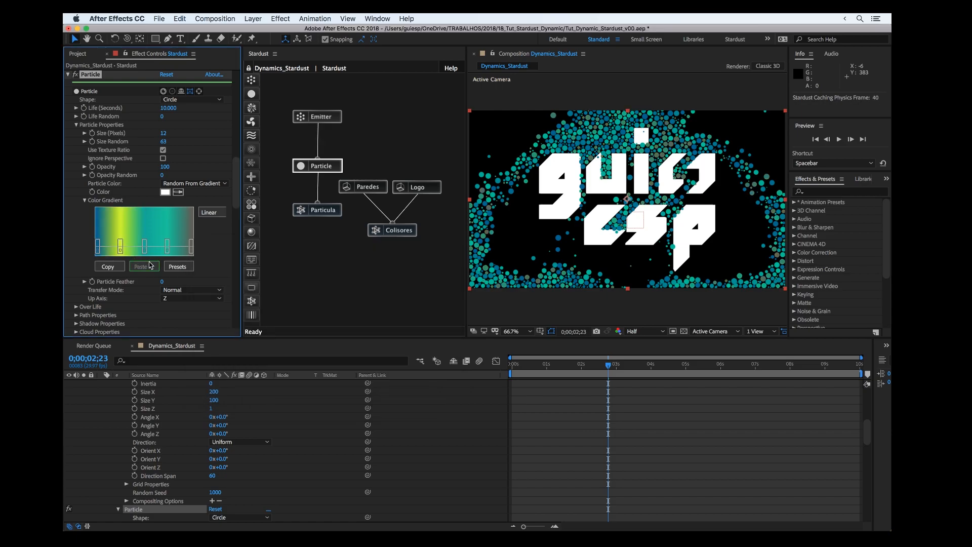
{"action": "left_click_drag", "start_coordinate": [143, 247], "coordinate": [130, 249]}
{"action": "double_click", "coordinate": [130, 249]}
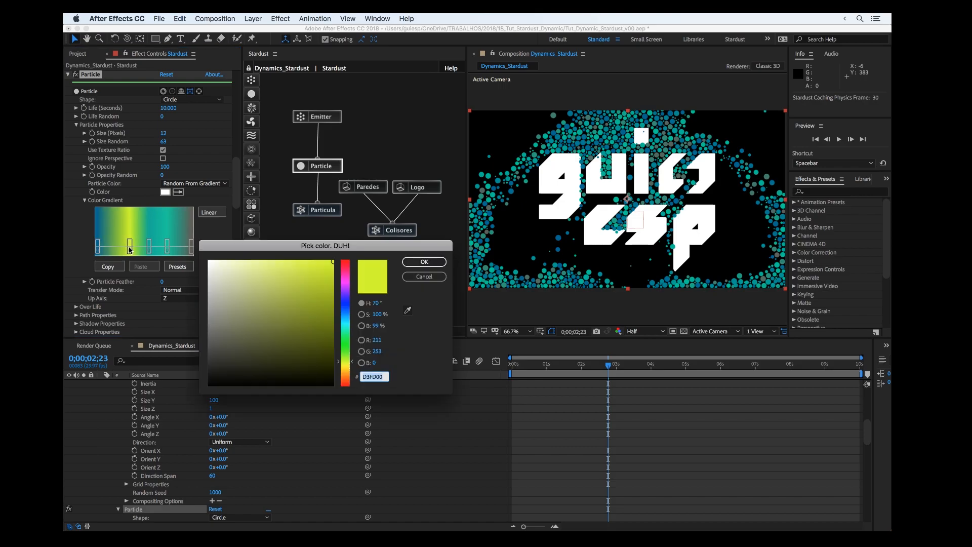
{"action": "left_click", "coordinate": [440, 262]}
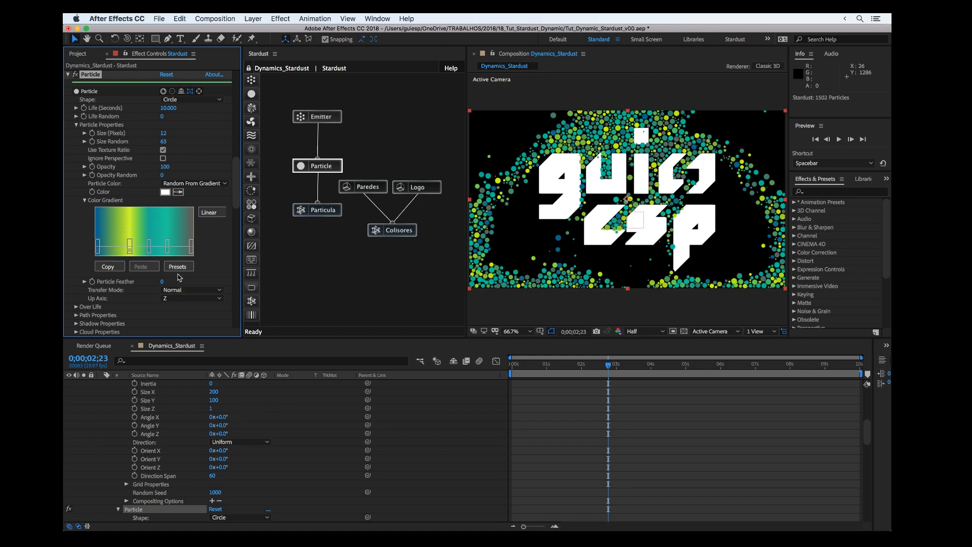
Step: Inspect the particles around the logo up close and set the Logo model's extrude Path Samples to 30
{"action": "key", "text": "period"}
{"action": "key", "text": "period"}
{"action": "key", "text": "period"}
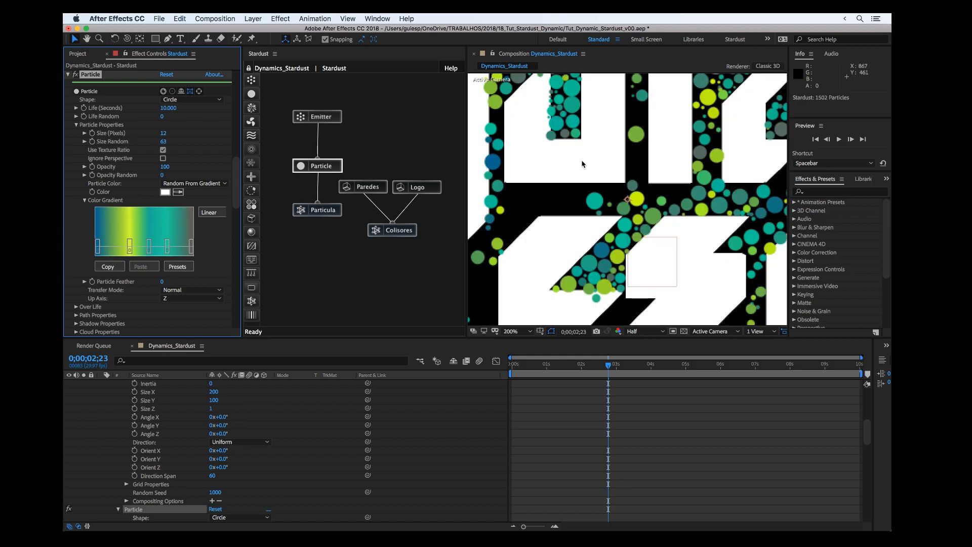
{"action": "key", "text": "comma"}
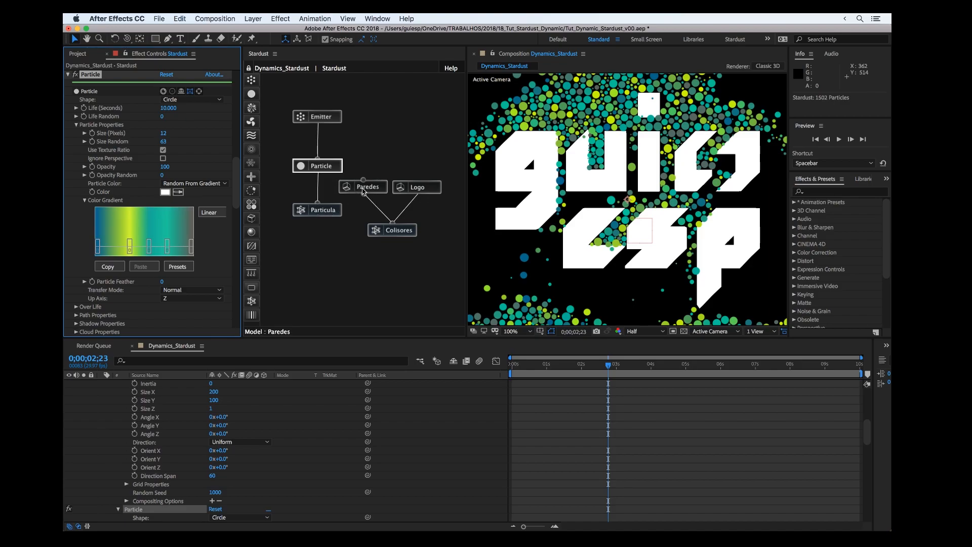
{"action": "left_click", "coordinate": [417, 188]}
{"action": "scroll", "coordinate": [170, 245], "scroll_direction": "down", "scroll_amount": 3}
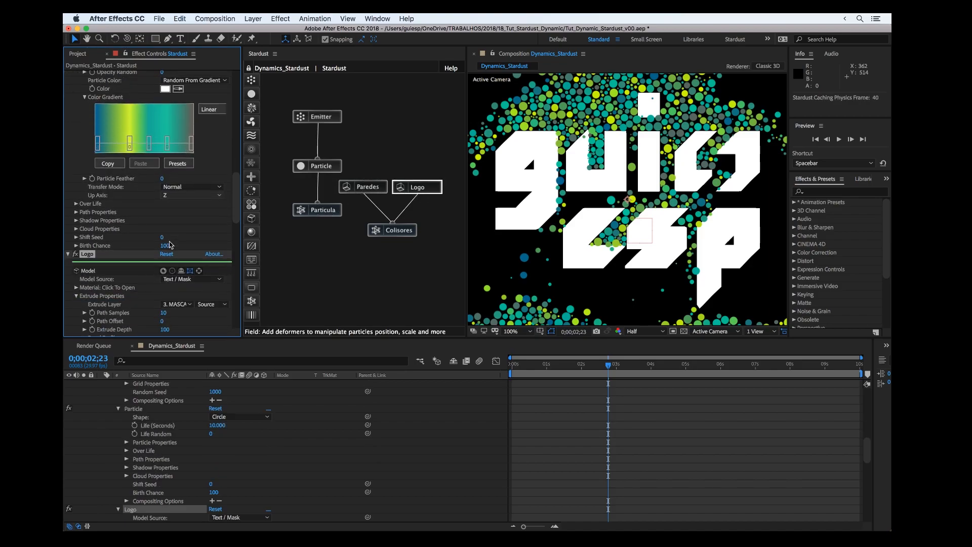
{"action": "scroll", "coordinate": [170, 245], "scroll_direction": "down", "scroll_amount": 3}
{"action": "left_click", "coordinate": [164, 217]}
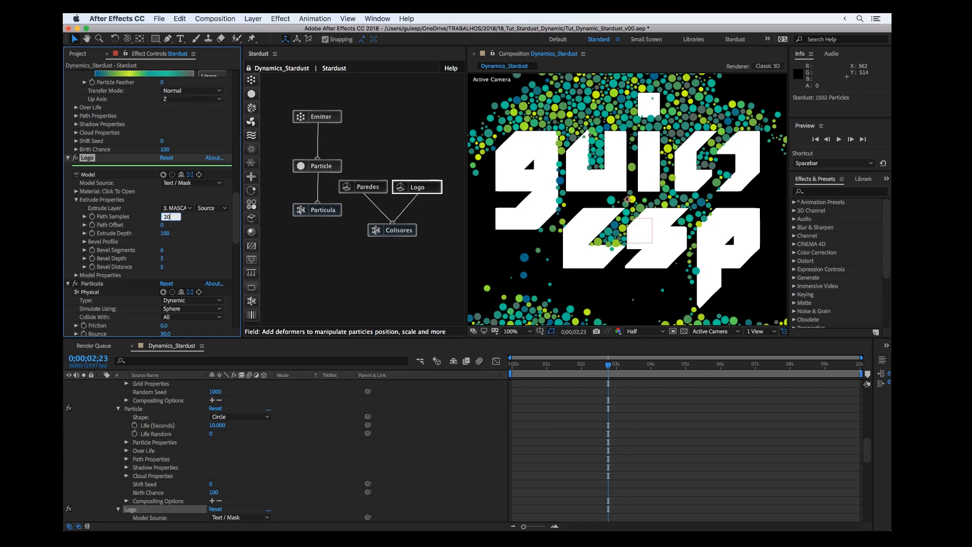
{"action": "type", "text": "30"}
{"action": "key", "text": "Return"}
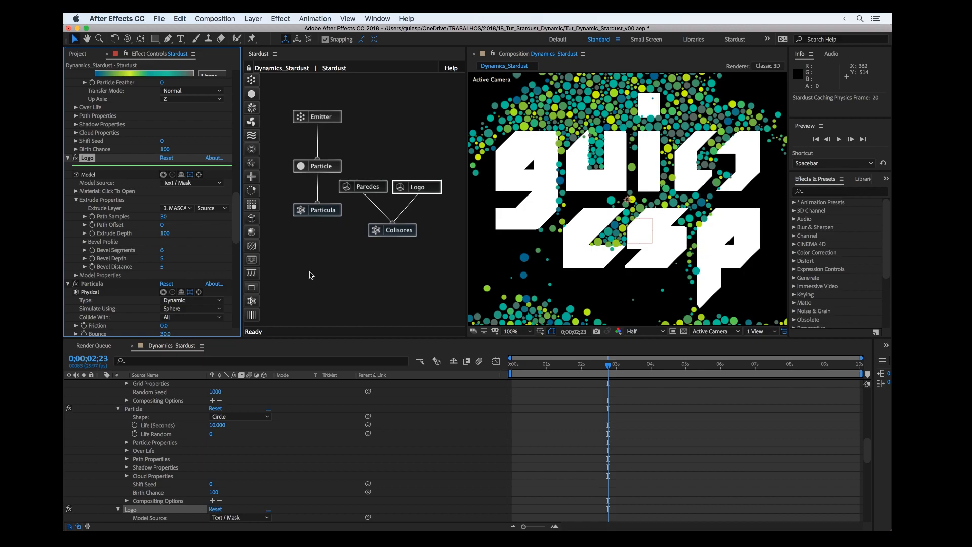
Step: Preview the animation from the first frame to about 0;00;01;12 to check how particles collide with the logo
{"action": "left_click_drag", "start_coordinate": [589, 364], "coordinate": [512, 363]}
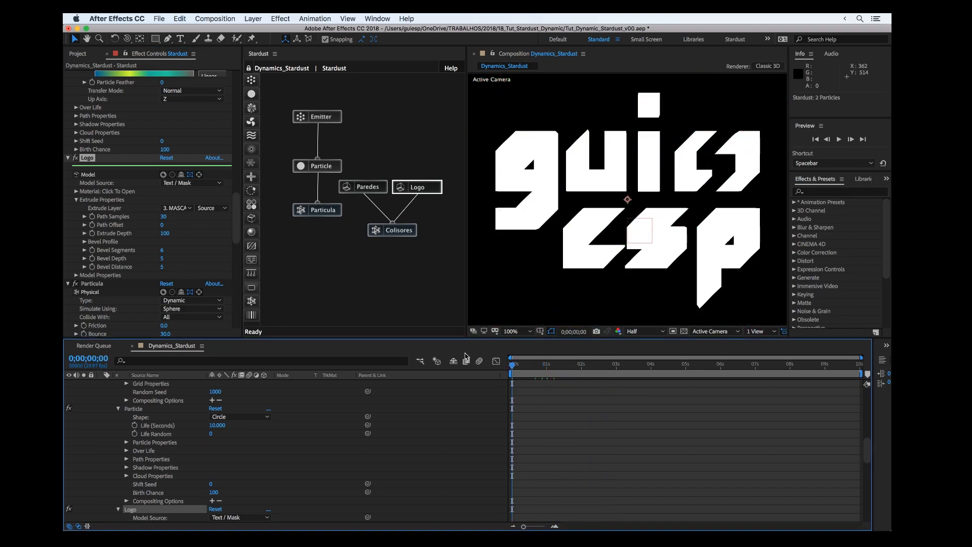
{"action": "key", "text": "space"}
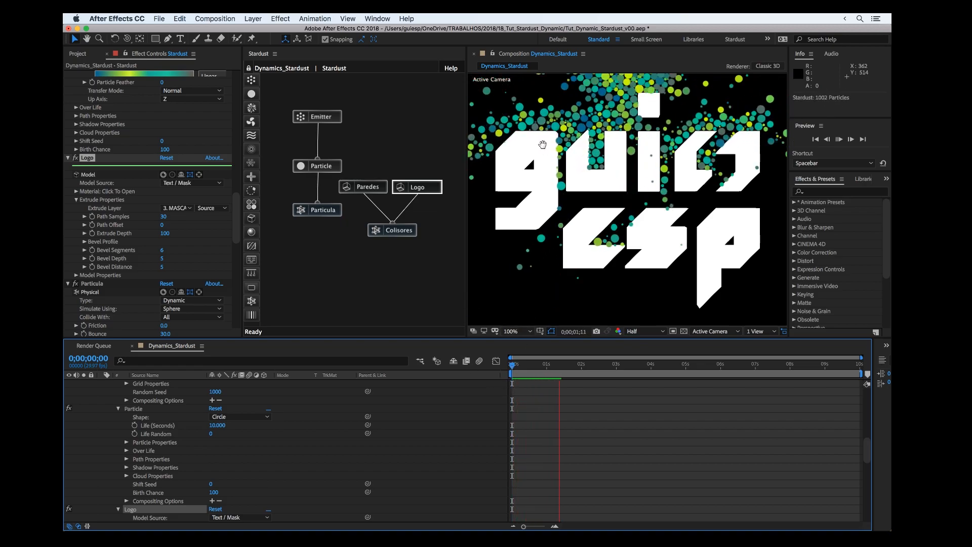
{"action": "key", "text": "space"}
Step: Set the Logo model's Path Samples to 60 and its Bevel Depth to 0
{"action": "left_click", "coordinate": [163, 218]}
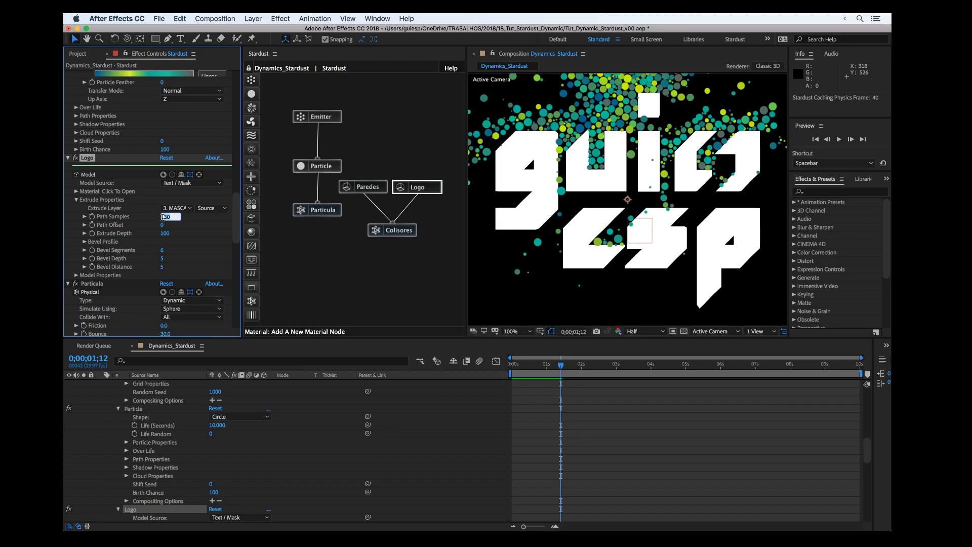
{"action": "key", "text": "Return"}
{"action": "left_click", "coordinate": [163, 259]}
{"action": "type", "text": "0"}
{"action": "key", "text": "Return"}
Step: Replay the animation from the first frame to about 0;00;01;14 and check the whole composition
{"action": "left_click_drag", "start_coordinate": [554, 366], "coordinate": [485, 365]}
{"action": "key", "text": "space"}
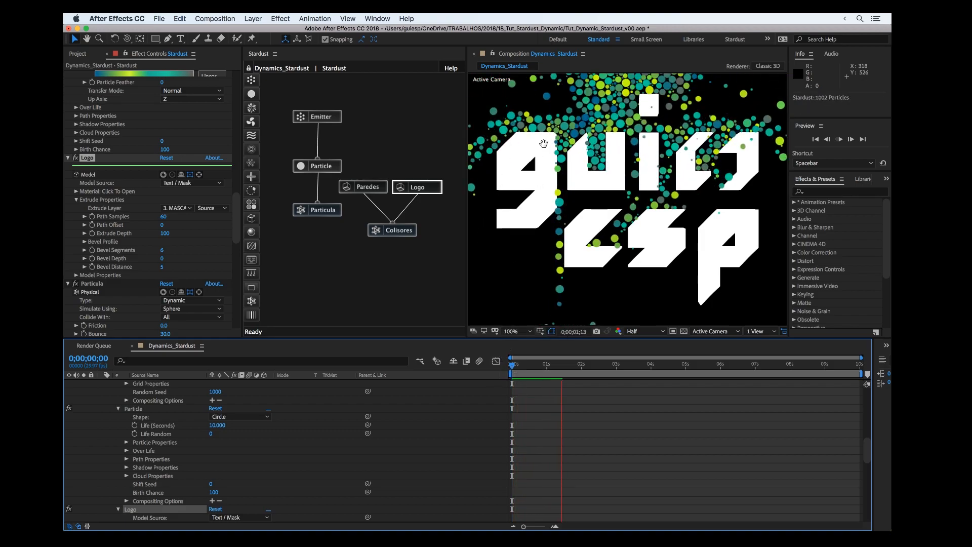
{"action": "key", "text": "space"}
{"action": "key", "text": "comma"}
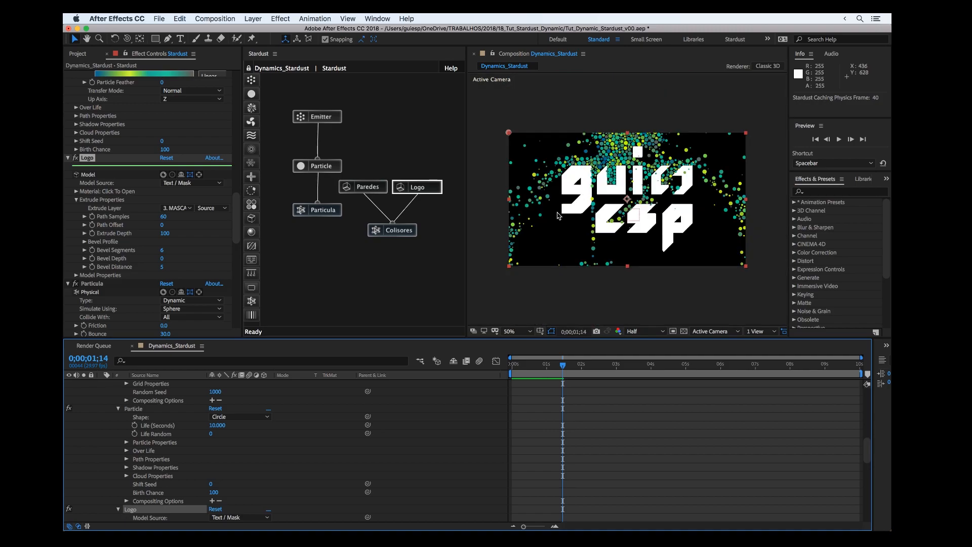
Step: Collapse the Stardust layer, make the BACKGROUND layer visible, and preview the animation up to 0;00;03;25
{"action": "scroll", "coordinate": [151, 418], "scroll_direction": "up", "scroll_amount": 10}
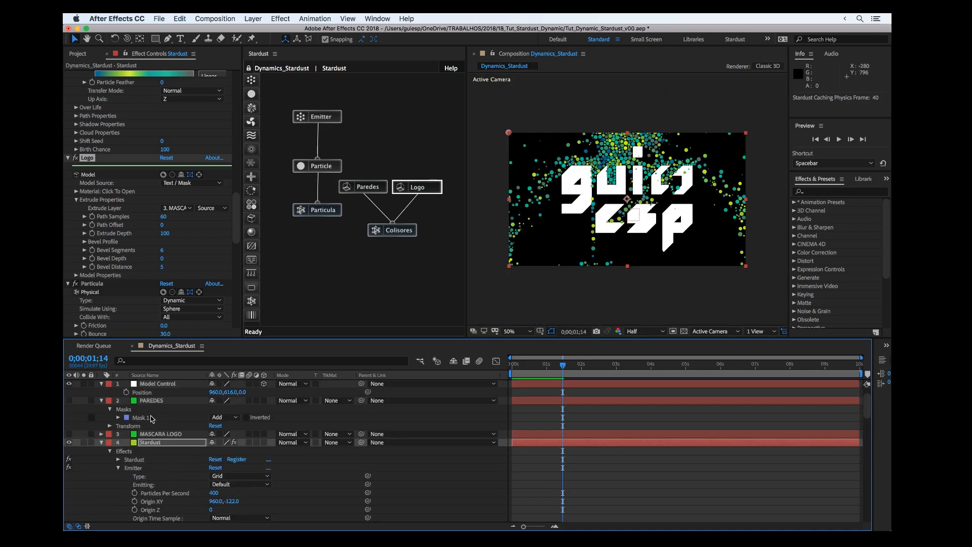
{"action": "left_click", "coordinate": [102, 443]}
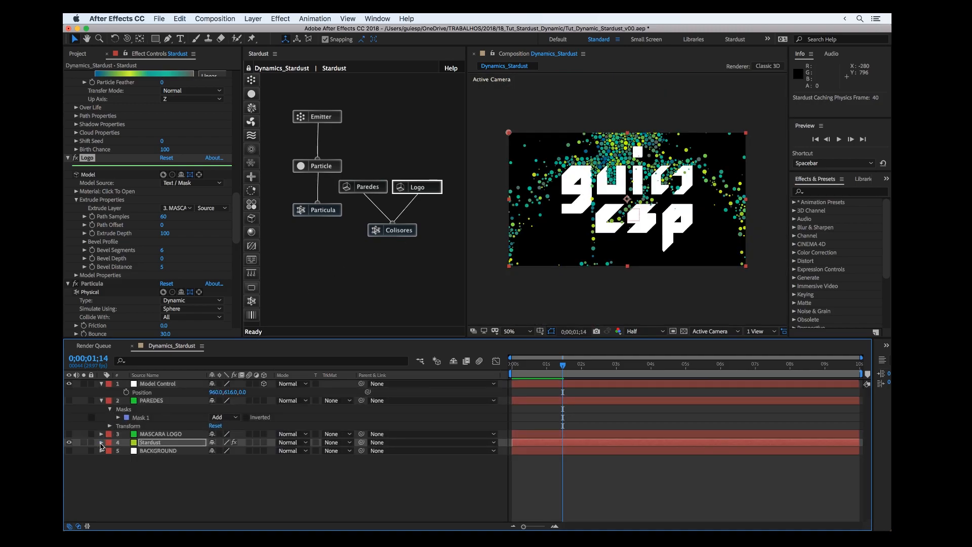
{"action": "left_click", "coordinate": [69, 450]}
{"action": "key", "text": "space"}
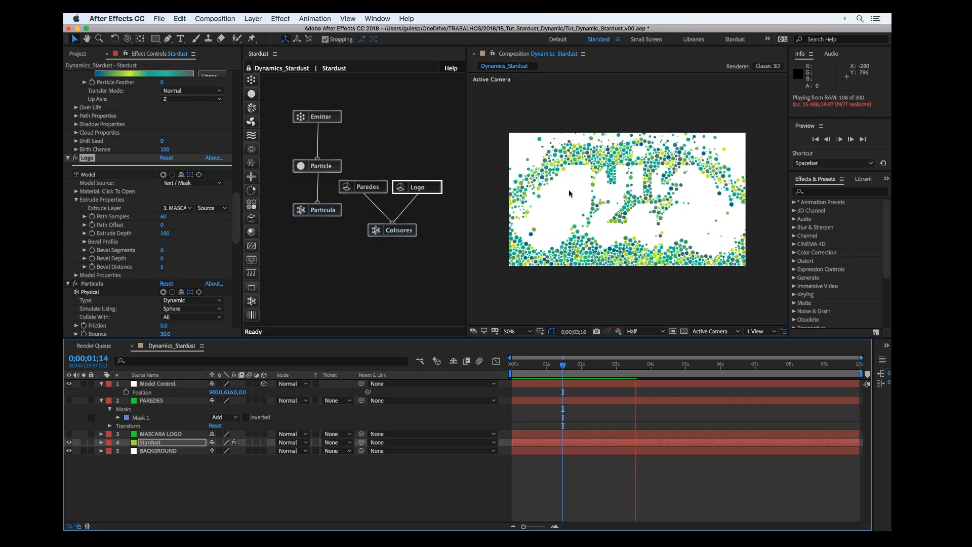
{"action": "key", "text": "space"}
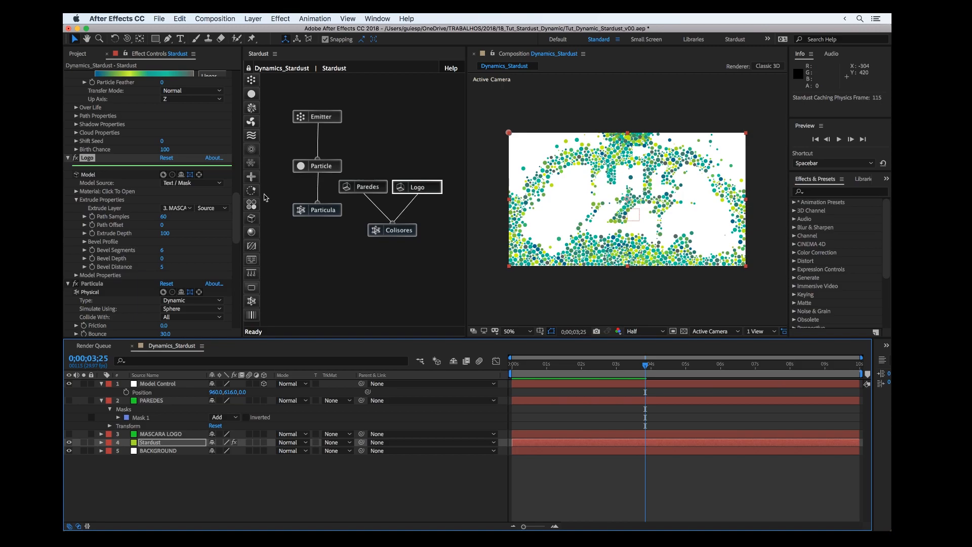
Step: Turn on the Particle node's Shadow Properties and set the shadow size to 180
{"action": "left_click", "coordinate": [308, 166]}
{"action": "scroll", "coordinate": [89, 168], "scroll_direction": "down", "scroll_amount": 5}
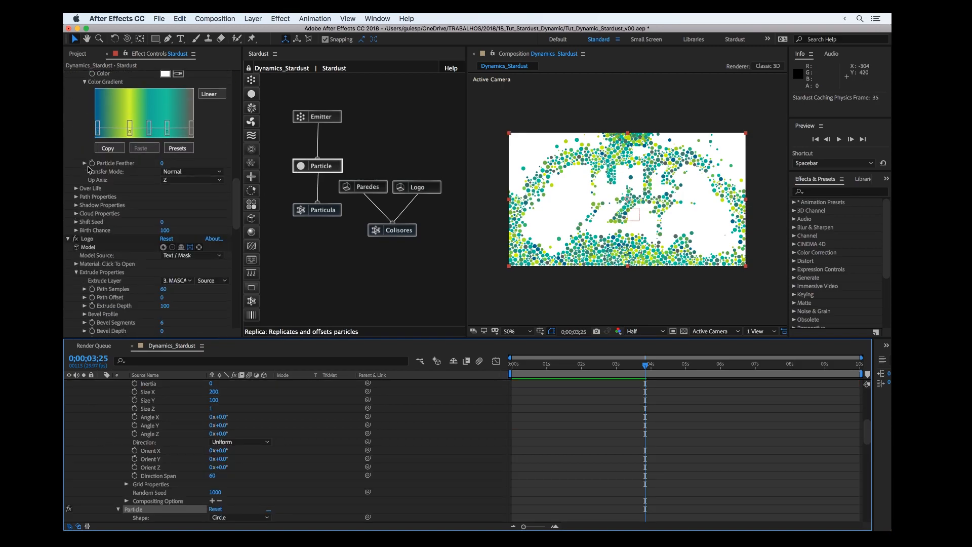
{"action": "left_click", "coordinate": [77, 181]}
{"action": "left_click", "coordinate": [77, 182]}
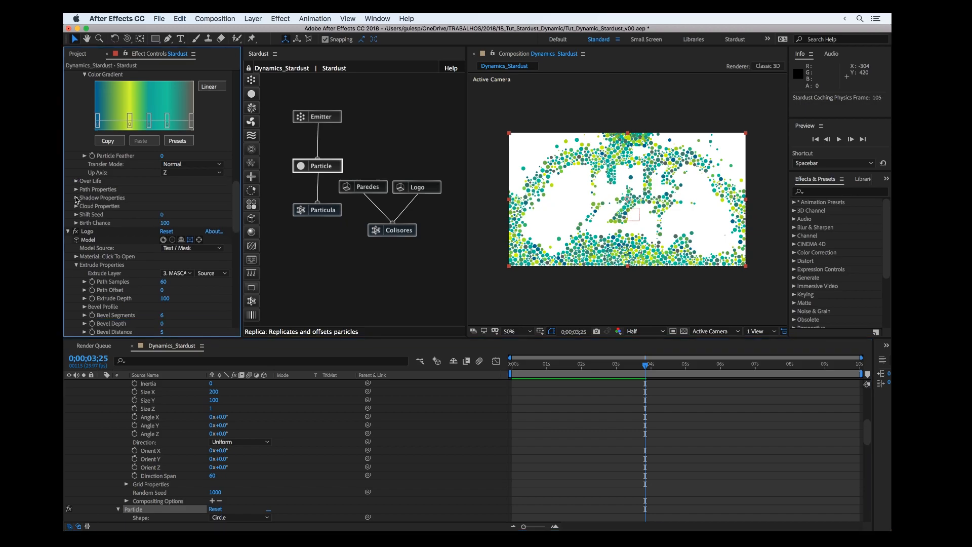
{"action": "left_click", "coordinate": [76, 198]}
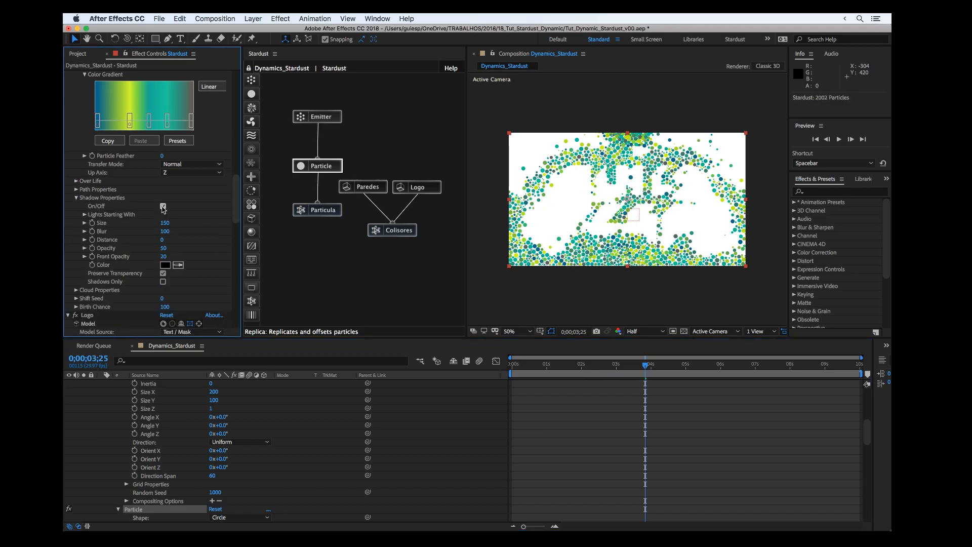
{"action": "key", "text": "period"}
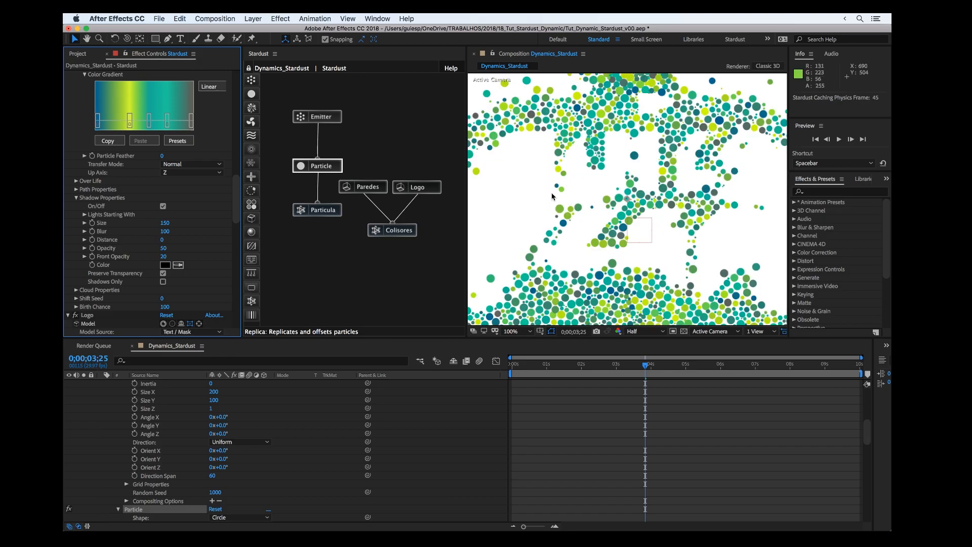
{"action": "left_click", "coordinate": [170, 229]}
{"action": "key", "text": "Return"}
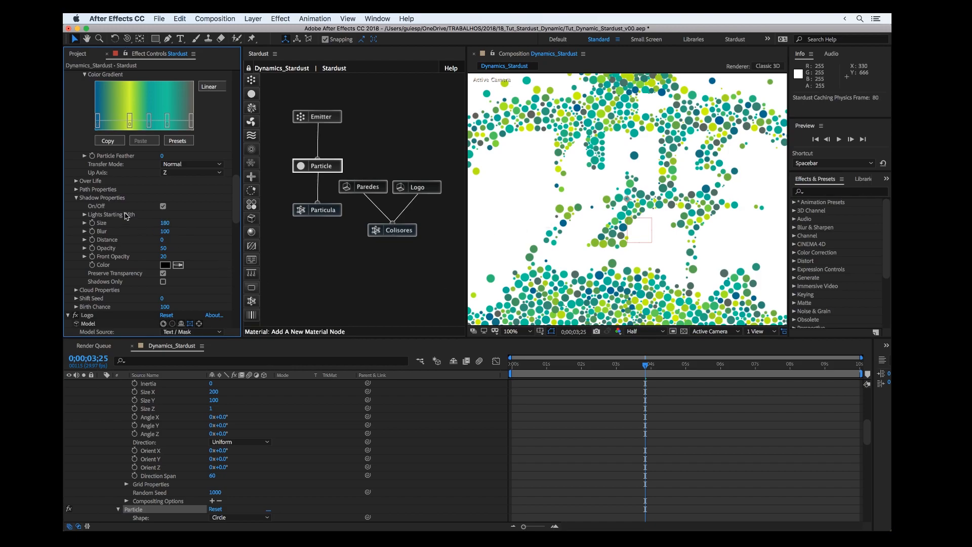
Step: Examine the Shadows and Motion Blur options in Stardust's Render Settings and check the particles at 0;00;06;13
{"action": "scroll", "coordinate": [126, 216], "scroll_direction": "up", "scroll_amount": 10}
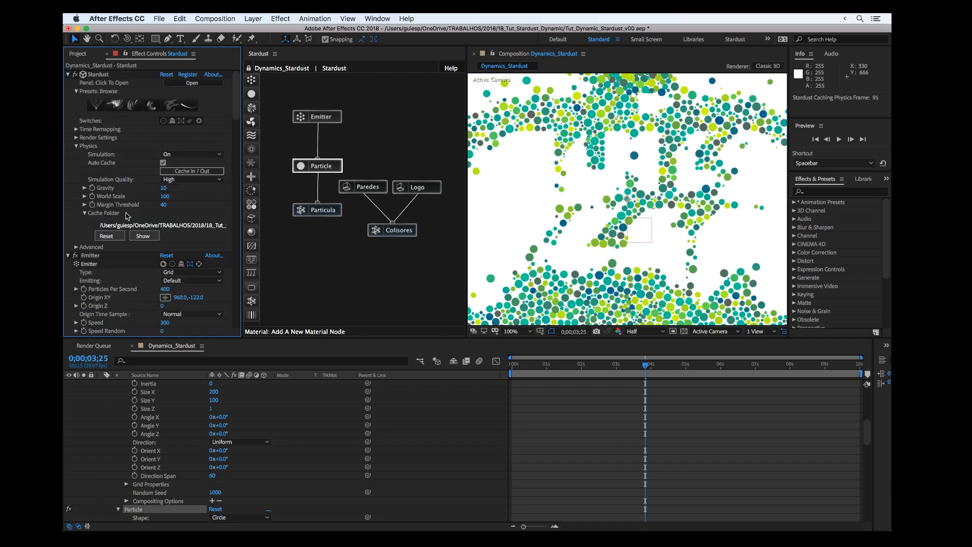
{"action": "left_click", "coordinate": [76, 138]}
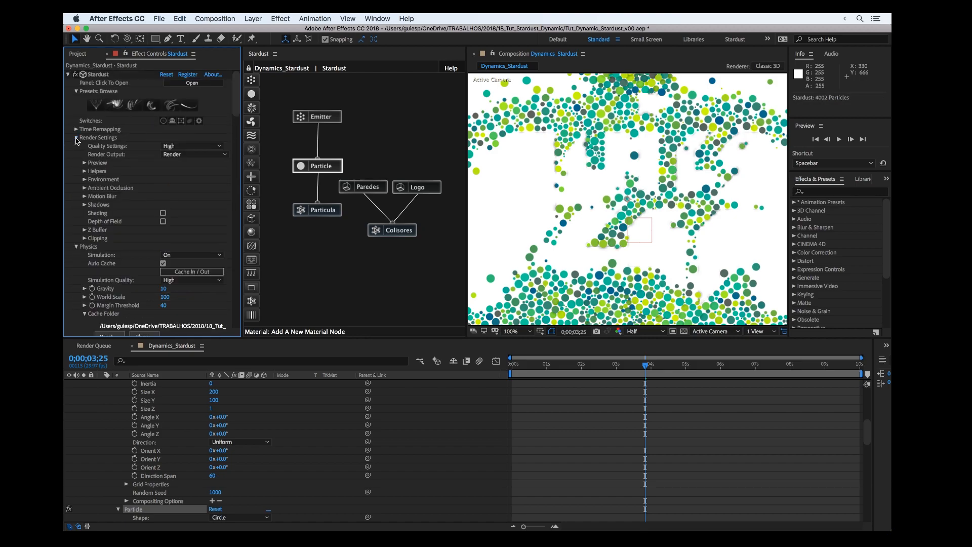
{"action": "left_click", "coordinate": [85, 204]}
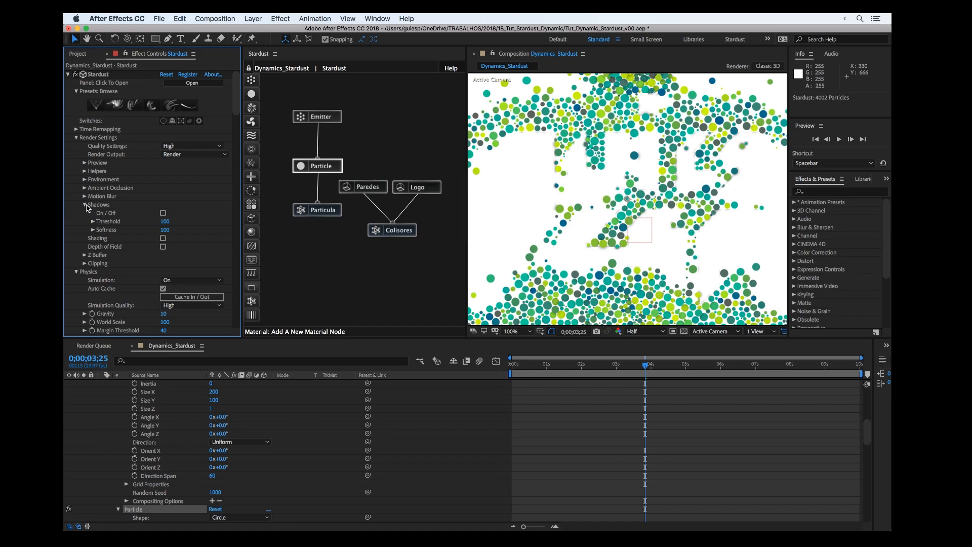
{"action": "left_click", "coordinate": [163, 213]}
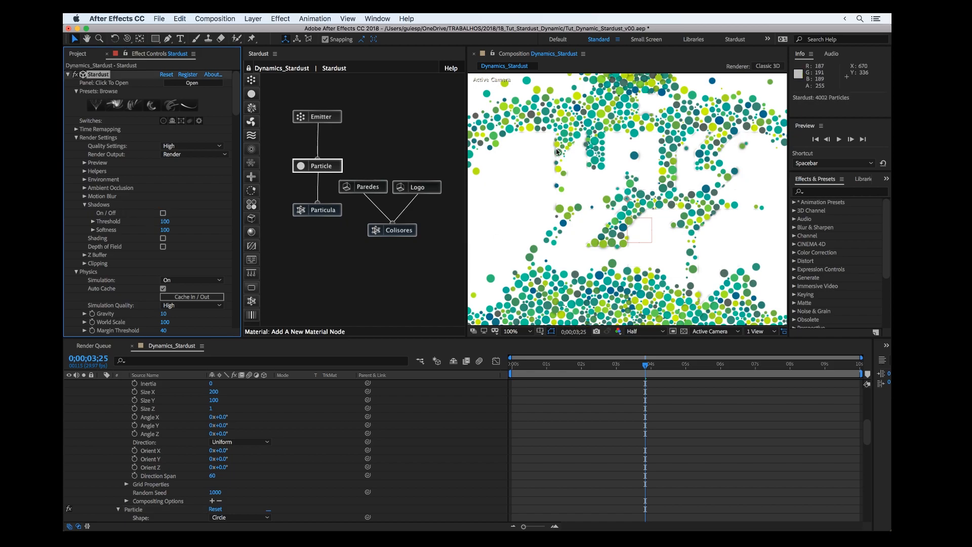
{"action": "scroll", "coordinate": [583, 186], "scroll_direction": "up", "scroll_amount": 1}
{"action": "scroll", "coordinate": [586, 220], "scroll_direction": "down", "scroll_amount": 1}
{"action": "left_click_drag", "start_coordinate": [605, 365], "coordinate": [737, 374]}
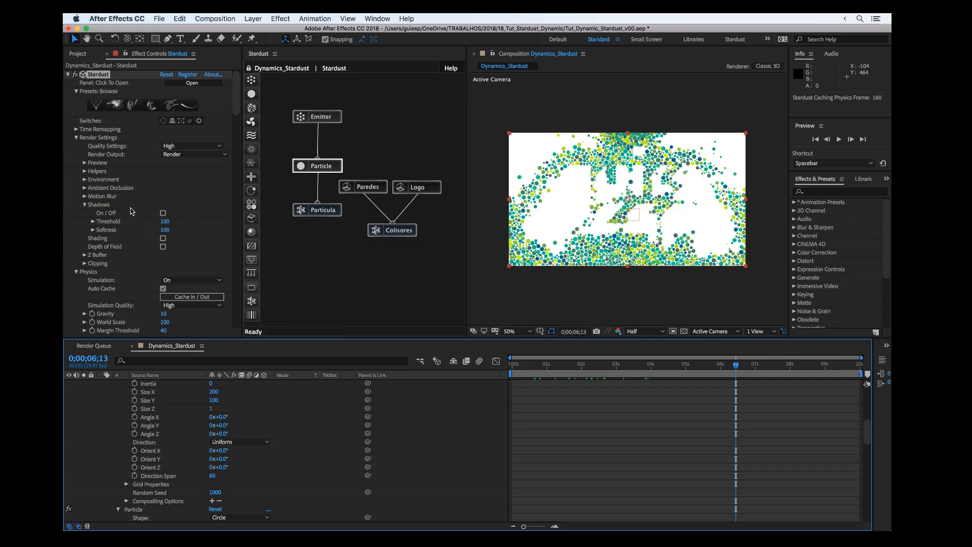
{"action": "left_click", "coordinate": [85, 206]}
{"action": "left_click", "coordinate": [85, 196]}
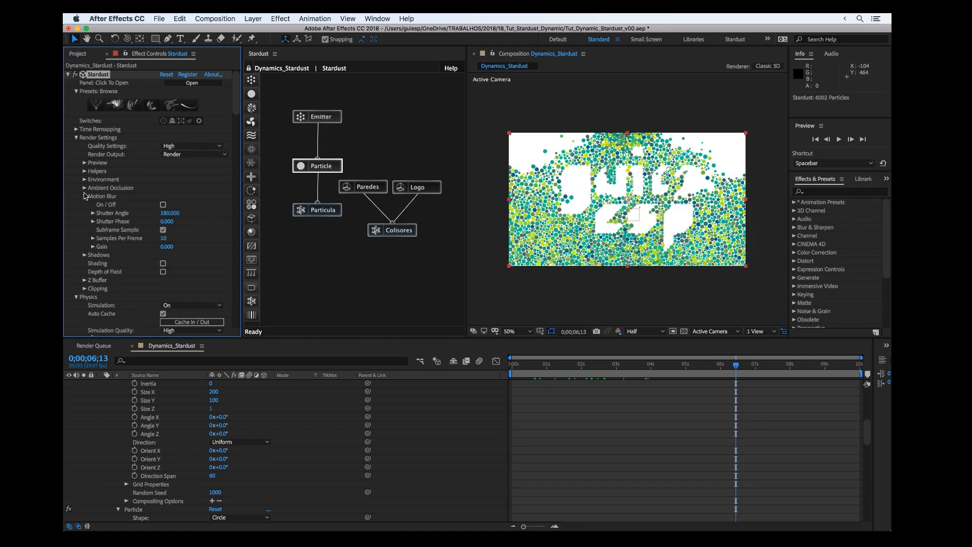
{"action": "left_click", "coordinate": [85, 196]}
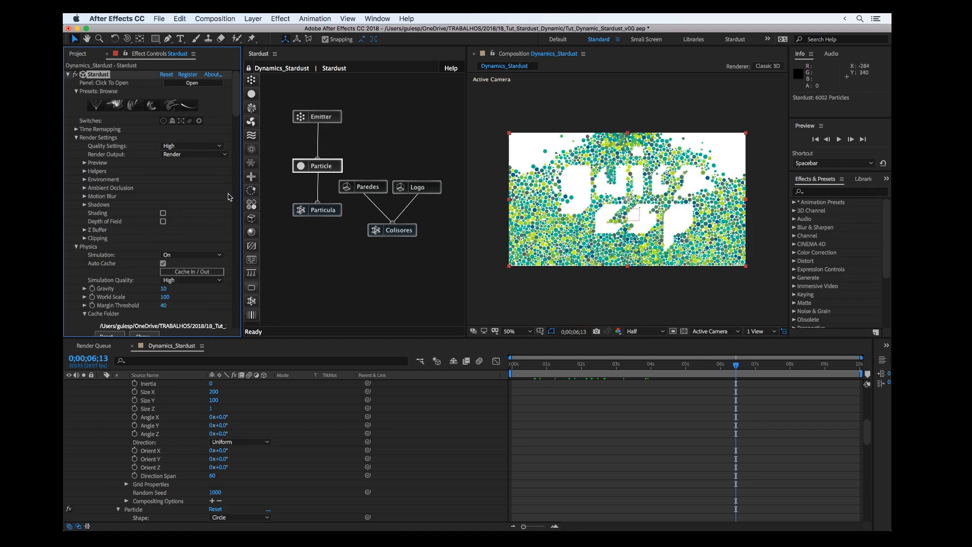
Step: Go to the first frame, turn off the physics Auto Cache, and start caching the simulation with Cache In / Out
{"action": "key", "text": "Home"}
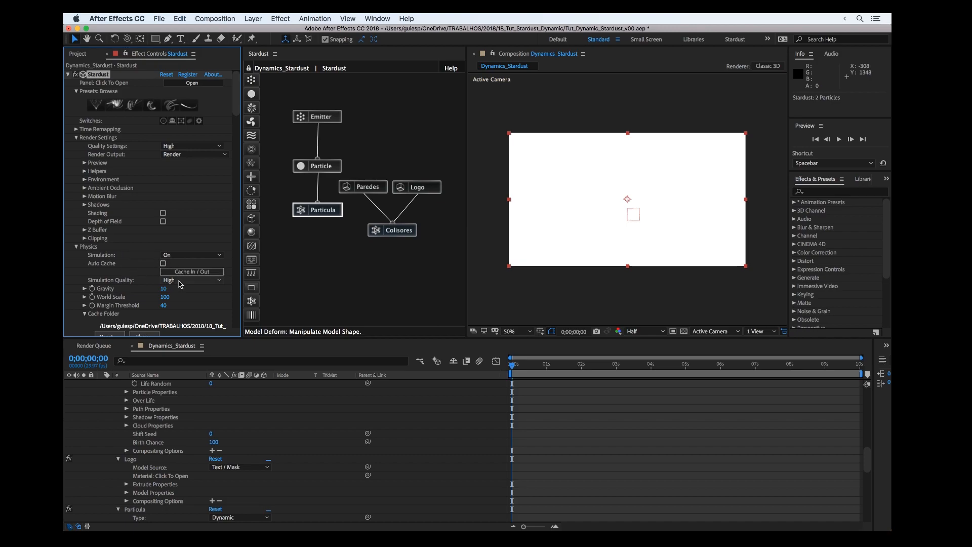
{"action": "left_click", "coordinate": [185, 273]}
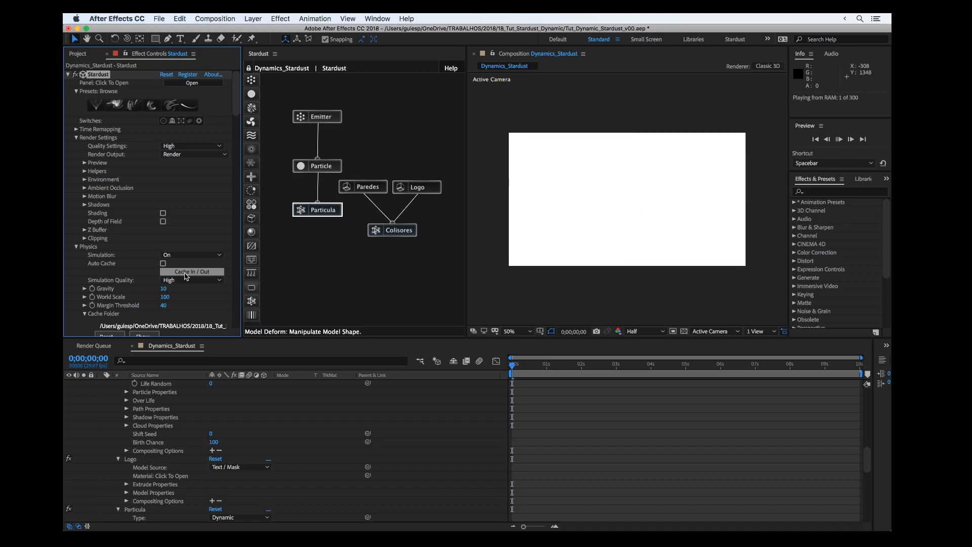